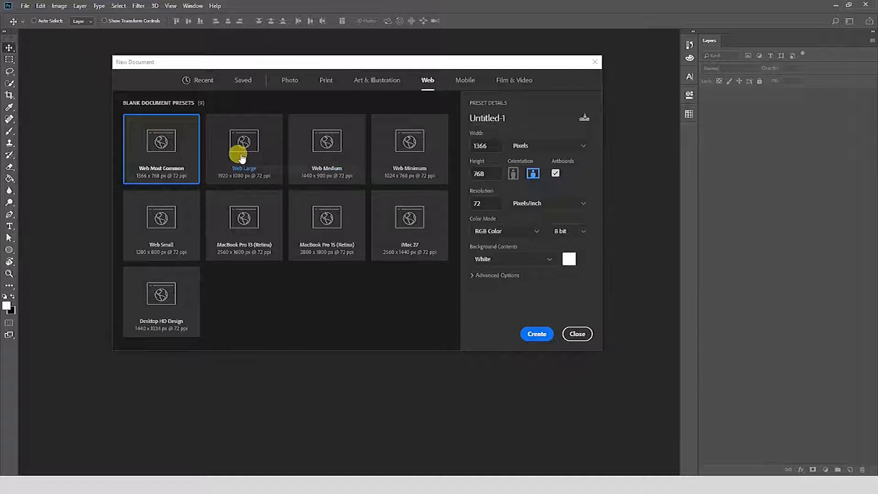
Step: Create a Web Large document (1920 x 1080 px) and convert its empty Layer 1 to a smart object
{"action": "double_click", "coordinate": [243, 154]}
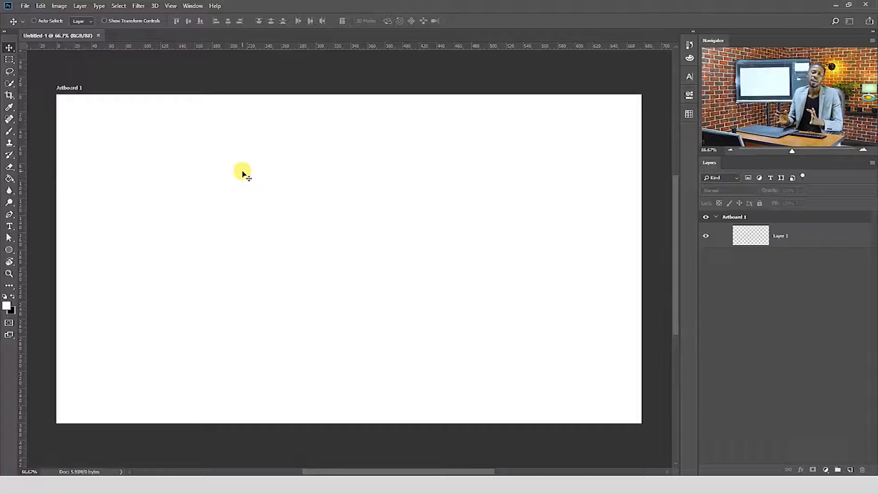
{"action": "left_click", "coordinate": [782, 241]}
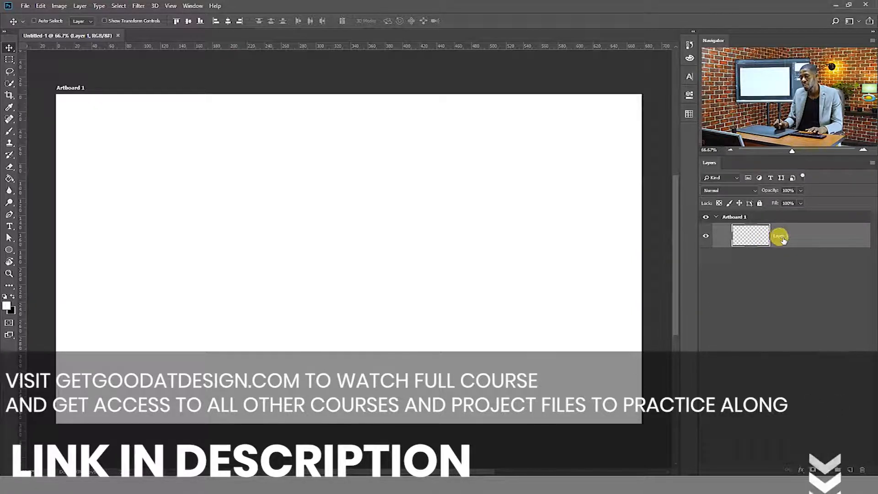
{"action": "right_click", "coordinate": [783, 239]}
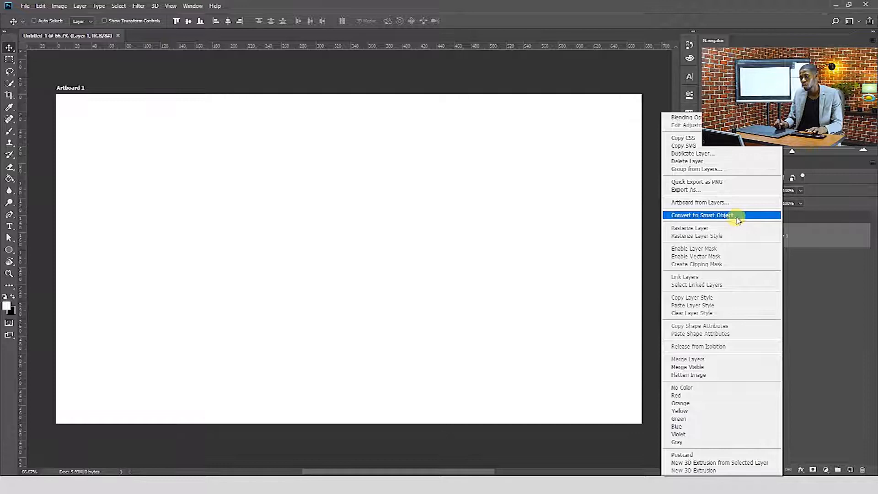
{"action": "left_click", "coordinate": [736, 216]}
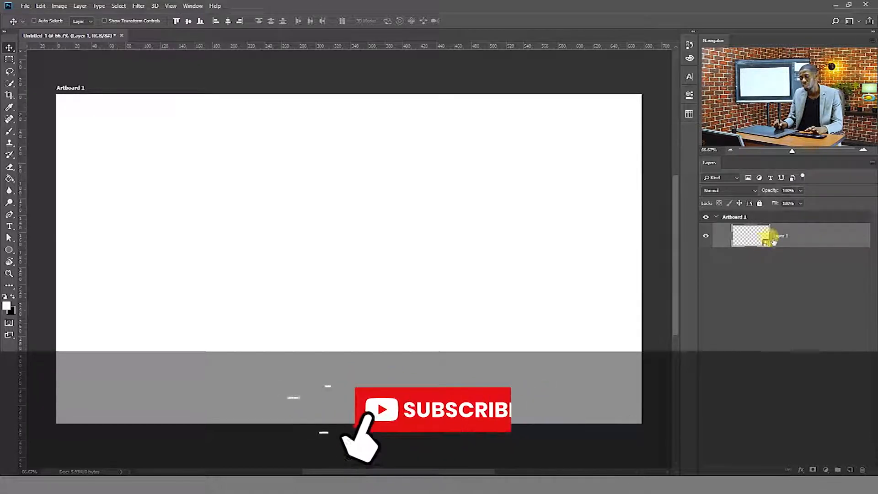
Step: Open the contents of the Layer 1 smart object in their own document, Layer 1.psb
{"action": "double_click", "coordinate": [765, 242]}
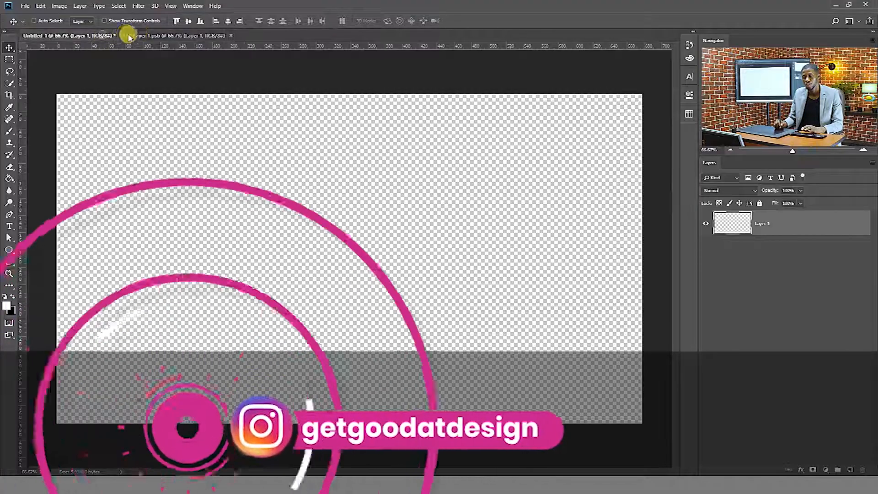
{"action": "left_click", "coordinate": [125, 34]}
{"action": "left_click", "coordinate": [149, 35]}
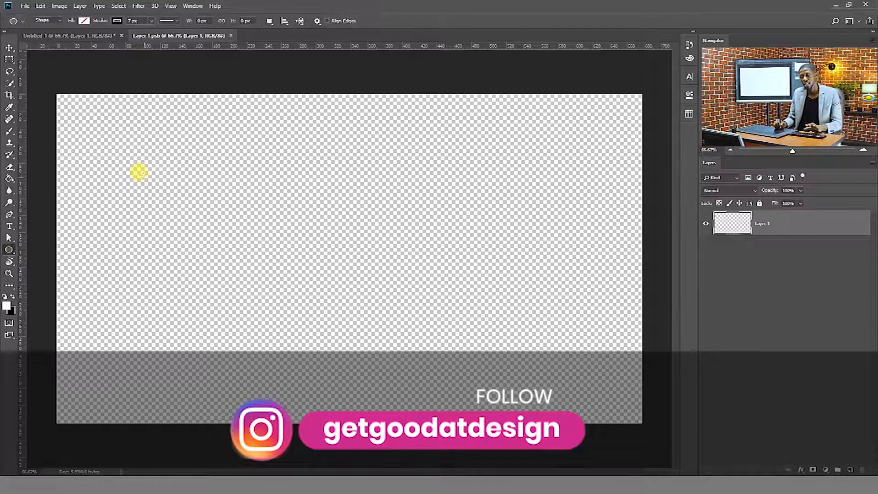
Step: Draw a circle about 720 px wide with a white fill and a 7 px red stroke using the Ellipse tool
{"action": "left_click", "coordinate": [84, 21]}
{"action": "left_click", "coordinate": [62, 38]}
{"action": "left_click", "coordinate": [117, 20]}
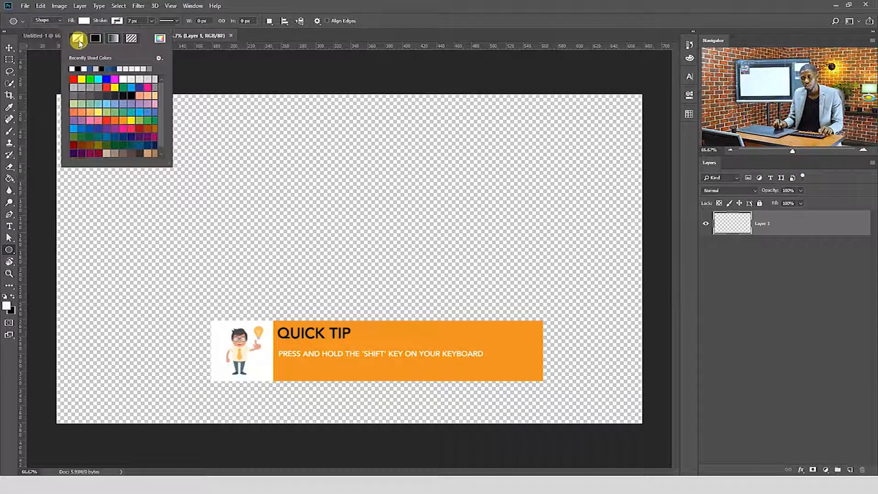
{"action": "left_click", "coordinate": [156, 141]}
{"action": "left_click", "coordinate": [276, 162]}
{"action": "mouse_move", "coordinate": [256, 148]}
{"action": "left_mouse_down"}
{"action": "mouse_move", "coordinate": [387, 243]}
{"action": "mouse_move", "coordinate": [490, 361]}
{"action": "left_mouse_up"}
Step: Move the circle to about X 582 px, Y 168 px, and save and close the smart object contents
{"action": "key", "text": "v"}
{"action": "left_click_drag", "start_coordinate": [421, 296], "coordinate": [415, 300]}
{"action": "left_click_drag", "start_coordinate": [281, 272], "coordinate": [271, 268]}
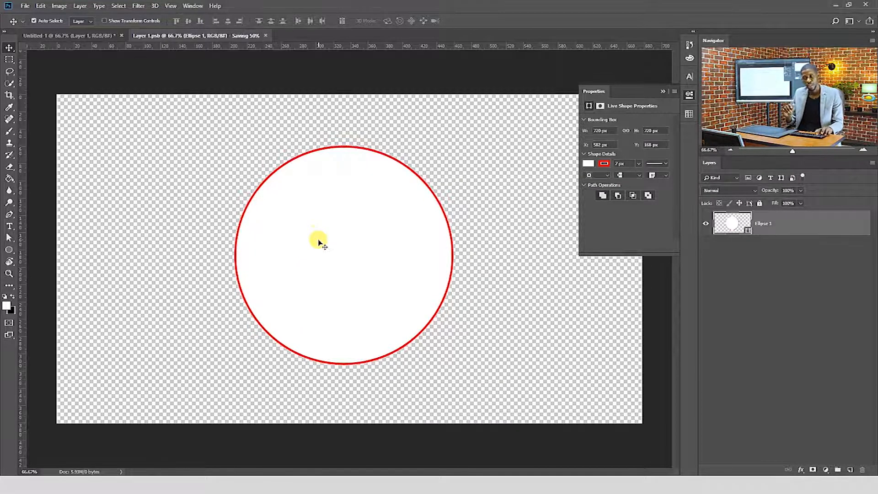
{"action": "key", "text": "ctrl+s"}
{"action": "left_click", "coordinate": [233, 36]}
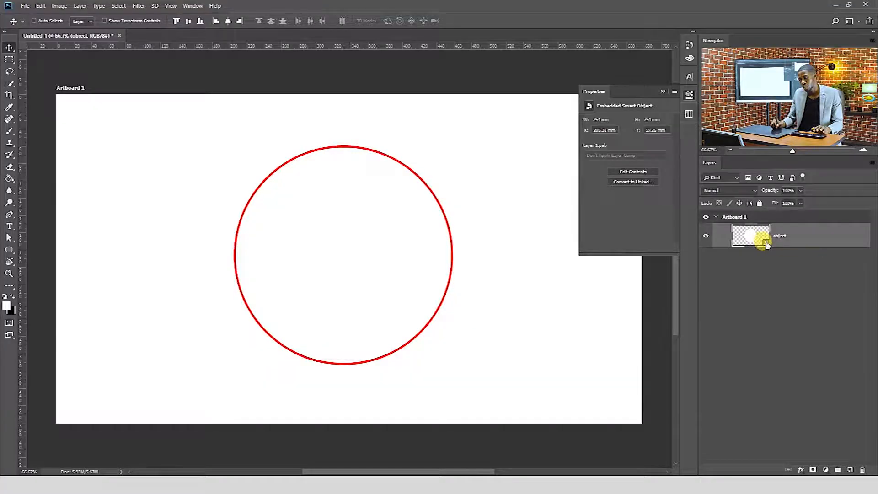
Step: Place the Coffee-Bag-Front-View-Mockup-1000x625 image over the circle inside the "object" smart object, saving and closing its contents
{"action": "double_click", "coordinate": [765, 242]}
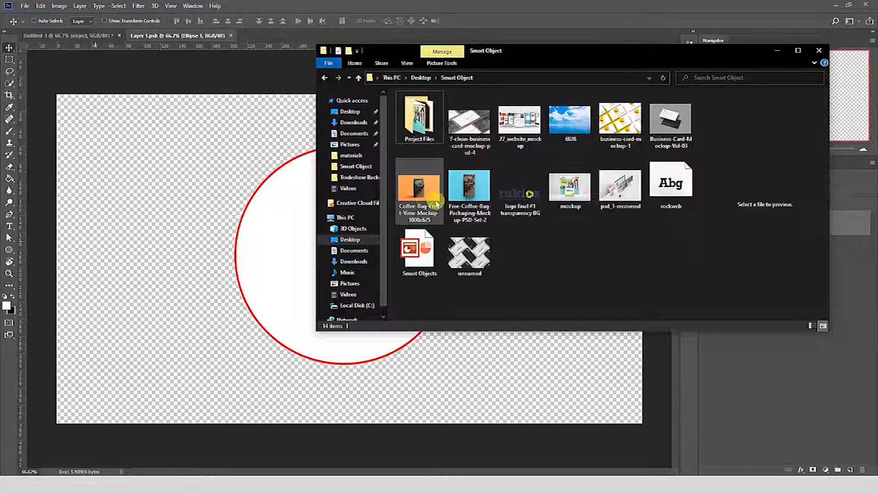
{"action": "left_click_drag", "start_coordinate": [418, 195], "coordinate": [249, 221]}
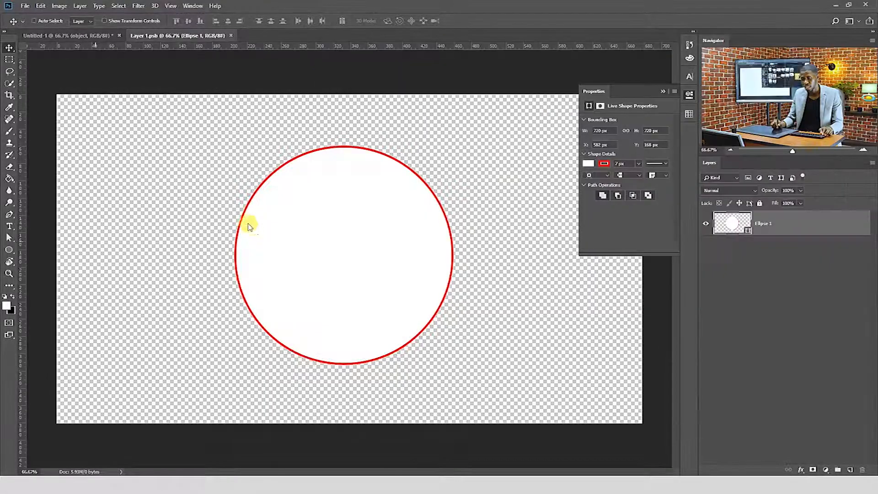
{"action": "key", "text": "Return"}
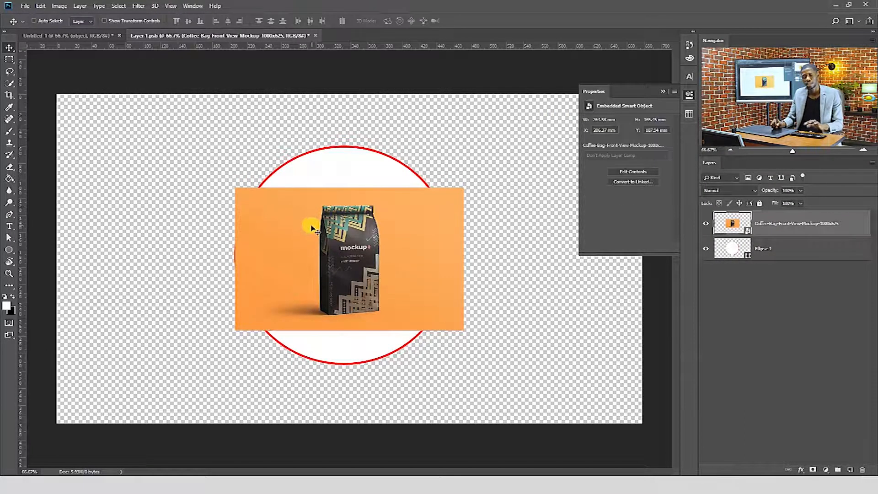
{"action": "key", "text": "ctrl+s"}
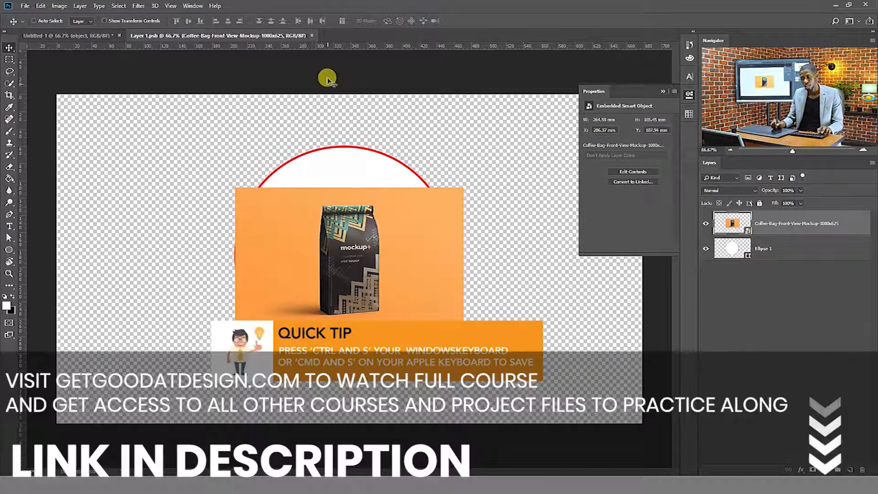
{"action": "left_click", "coordinate": [312, 35]}
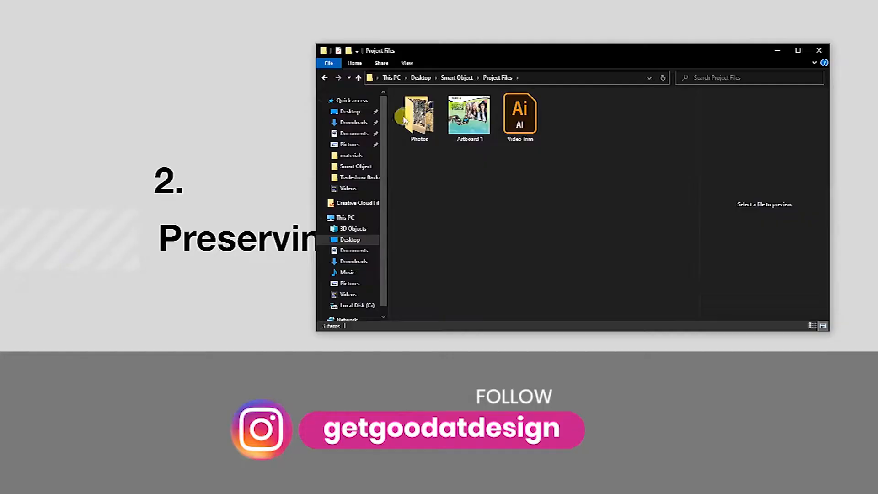
Step: Open the Photos folder's picture of the woman in a dark hat before colourful fabrics as a separate Photoshop document
{"action": "double_click", "coordinate": [408, 114]}
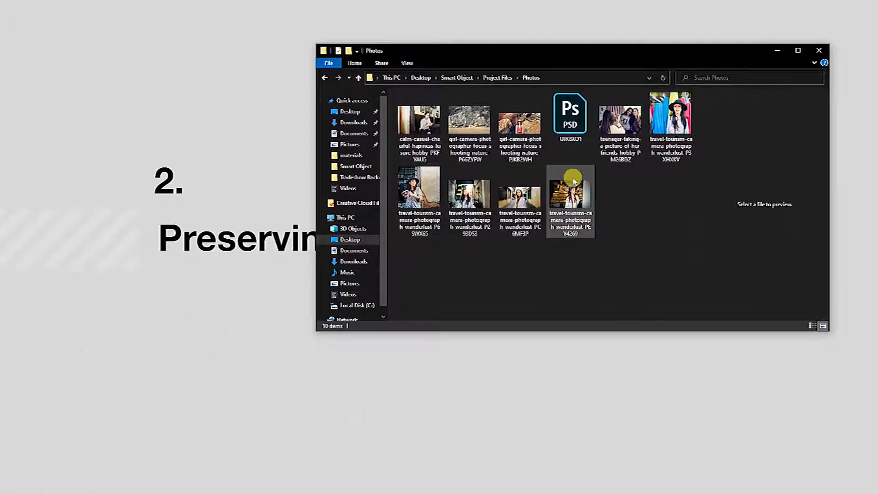
{"action": "left_click", "coordinate": [677, 117]}
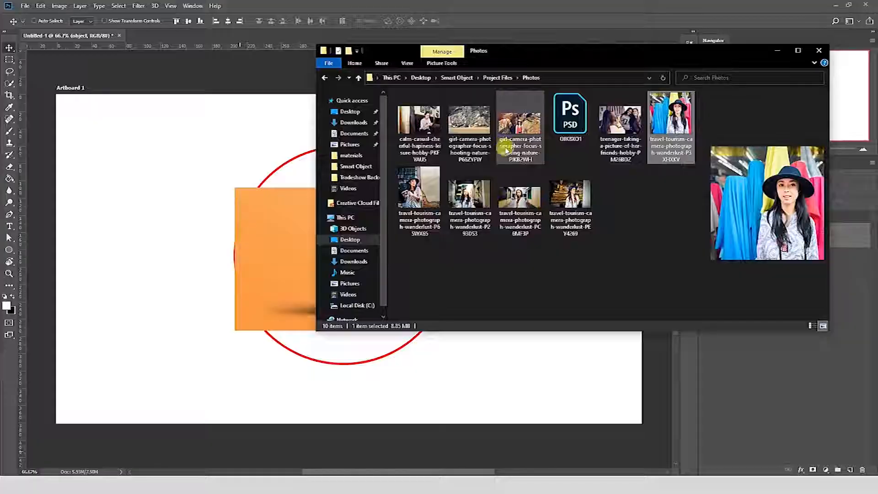
{"action": "left_click_drag", "start_coordinate": [526, 137], "coordinate": [270, 18]}
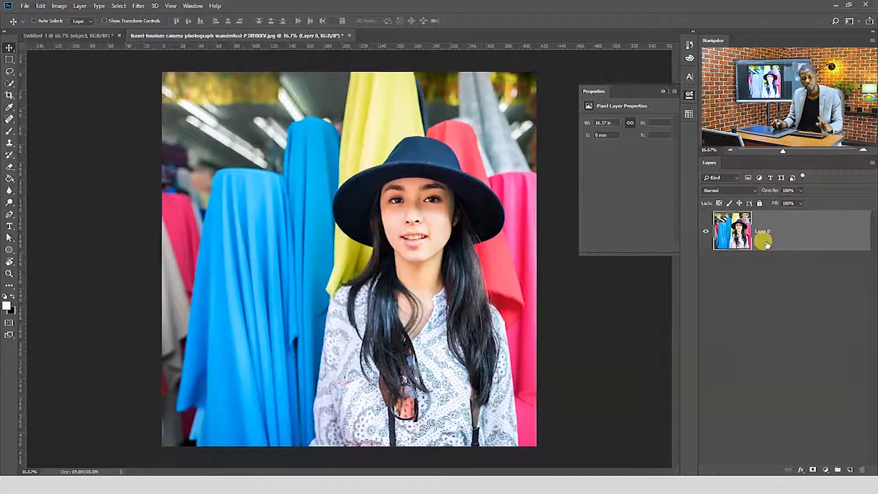
Step: Duplicate the photo layer and name the copy "normal layer"
{"action": "key", "text": "ctrl+j"}
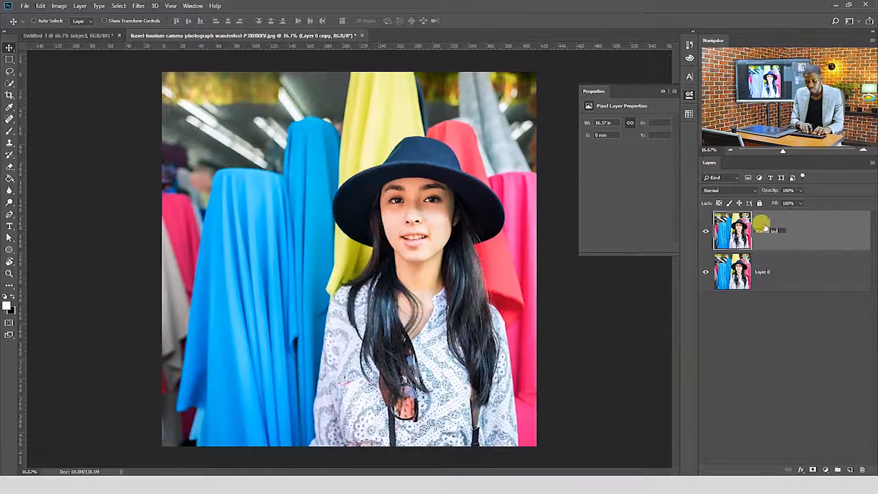
{"action": "left_click", "coordinate": [771, 260]}
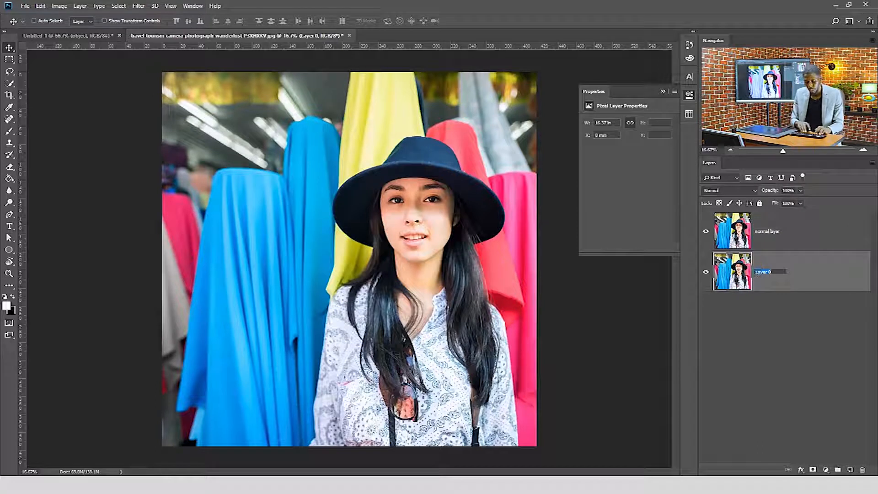
Step: Rename the original photo layer "smart object" and convert it to a smart object
{"action": "left_click", "coordinate": [757, 269]}
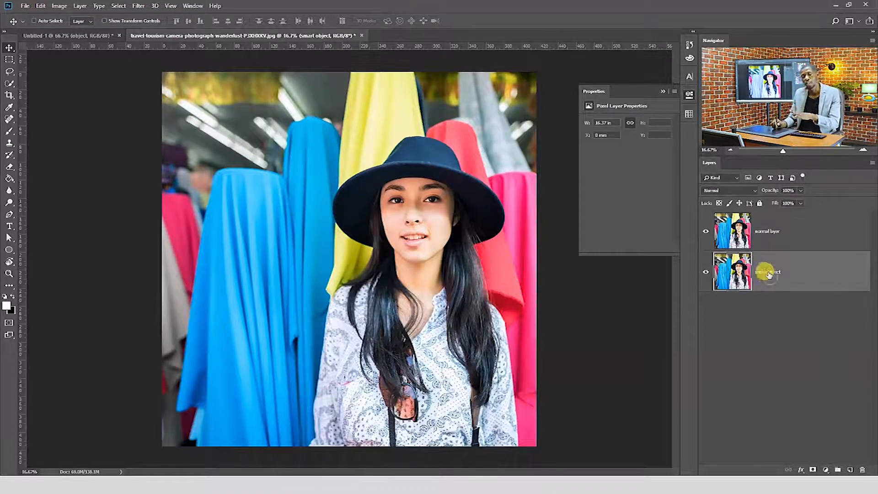
{"action": "right_click", "coordinate": [763, 275]}
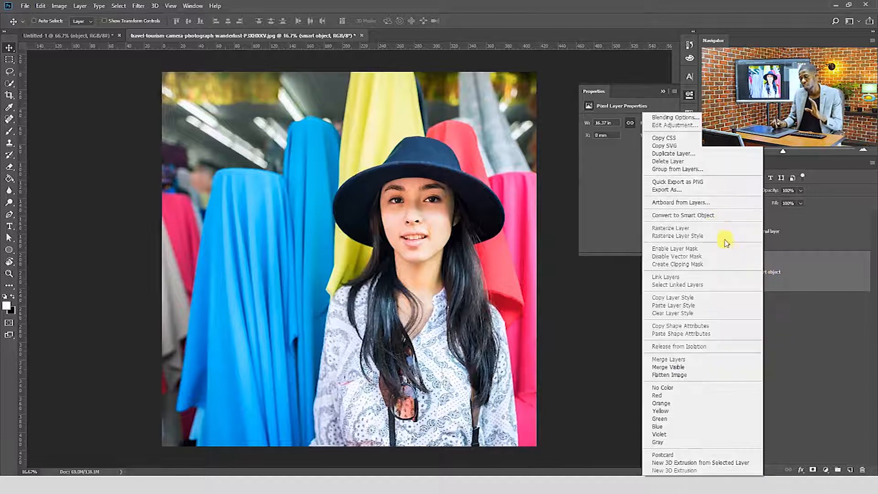
{"action": "left_click", "coordinate": [708, 214]}
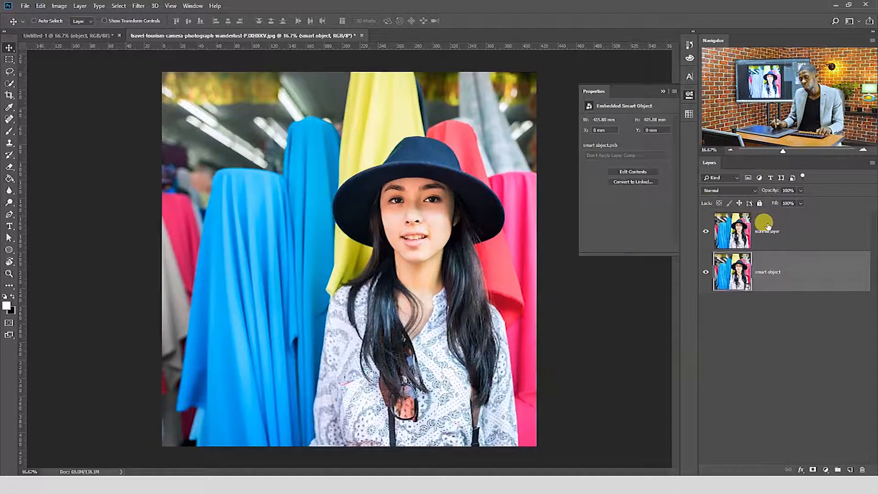
Step: Extend the canvas leftward with the Crop tool to about double its width and move the normal layer into the empty half
{"action": "left_click", "coordinate": [765, 224]}
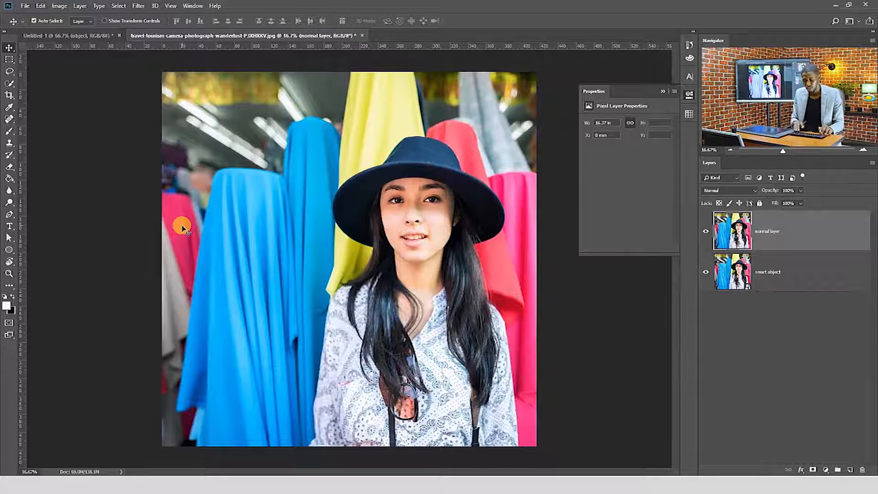
{"action": "key", "text": "ctrl+minus"}
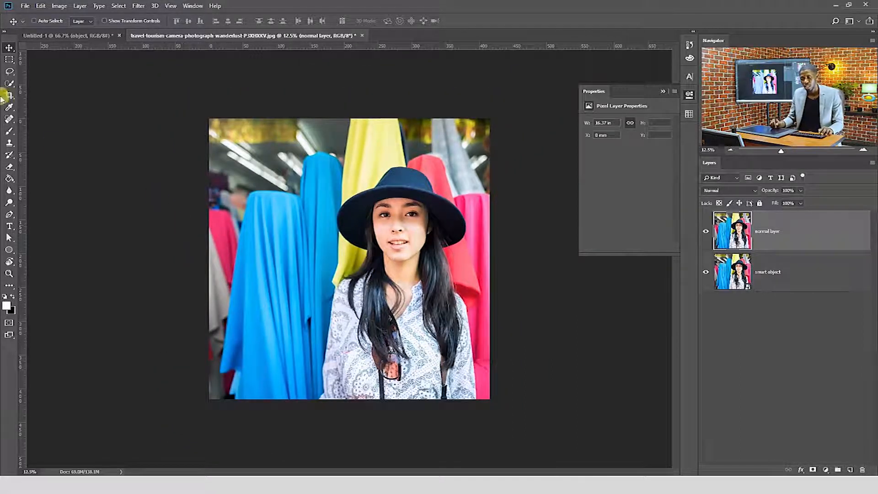
{"action": "left_click", "coordinate": [10, 94]}
{"action": "left_click_drag", "start_coordinate": [213, 256], "coordinate": [69, 246]}
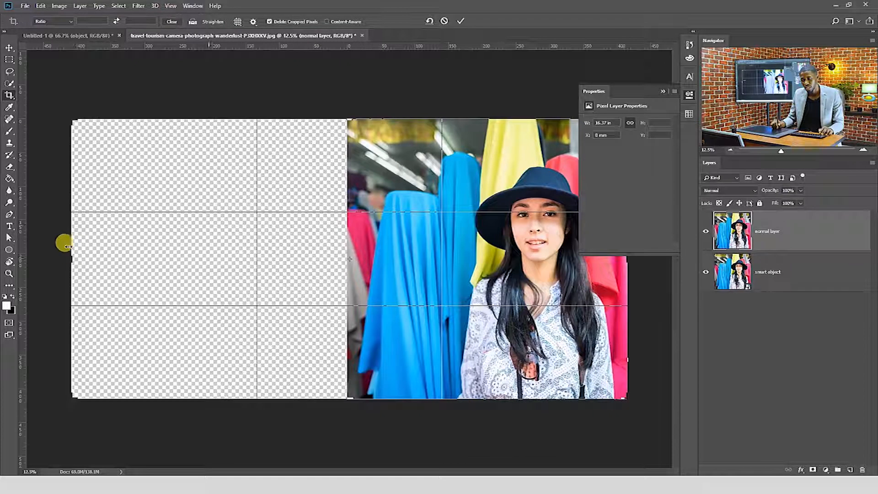
{"action": "left_click", "coordinate": [9, 48]}
{"action": "left_click", "coordinate": [400, 180]}
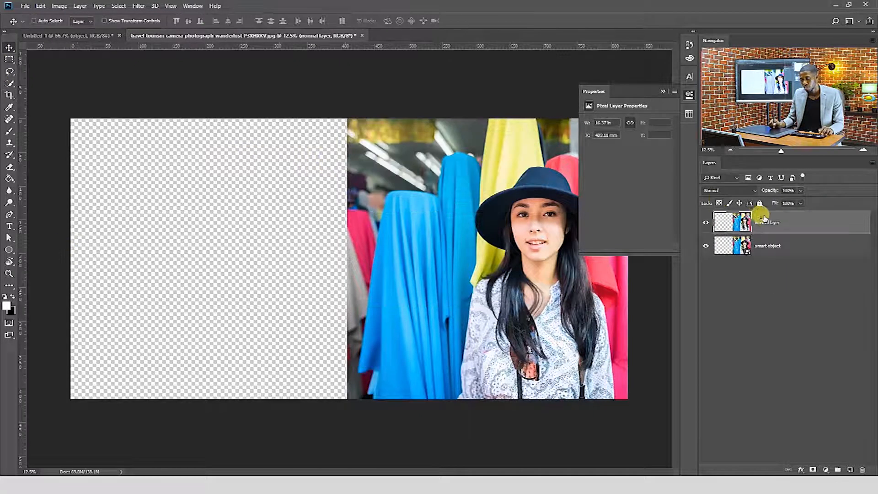
{"action": "left_click_drag", "start_coordinate": [465, 216], "coordinate": [188, 245]}
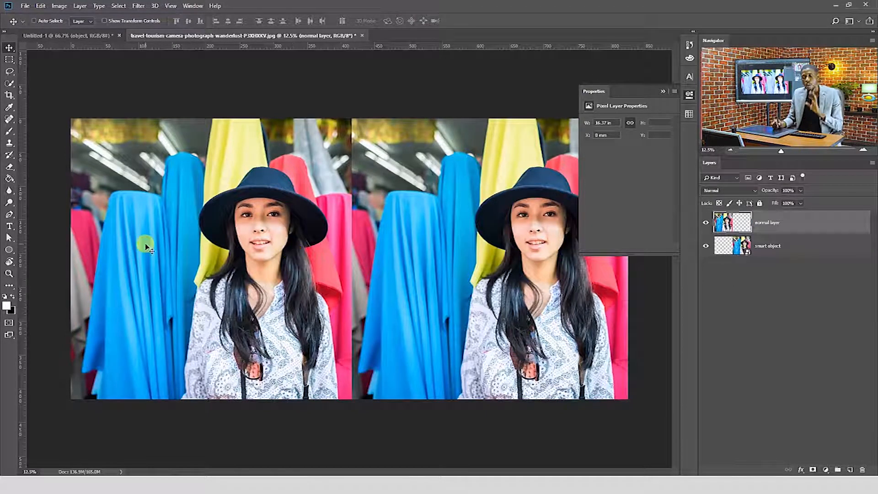
Step: Enable transform controls and scale the normal layer down to about 19.22% in the canvas's upper-left corner
{"action": "left_click", "coordinate": [121, 22]}
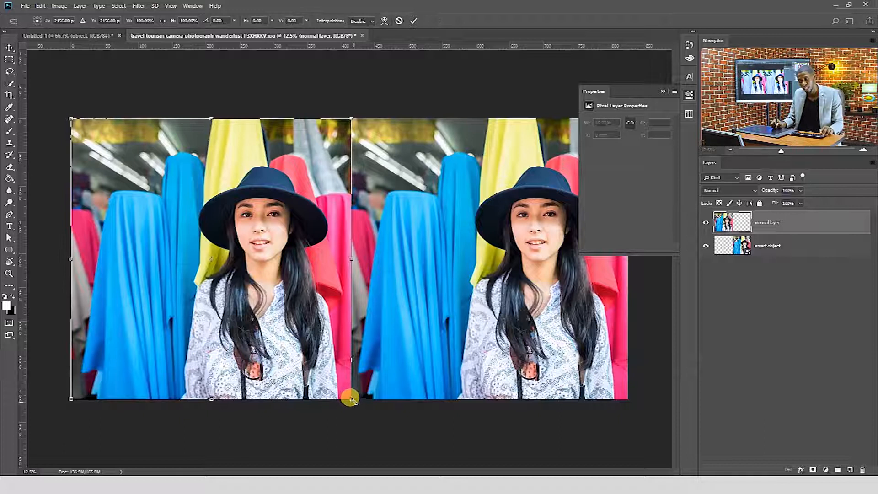
{"action": "left_click_drag", "start_coordinate": [348, 399], "coordinate": [125, 172]}
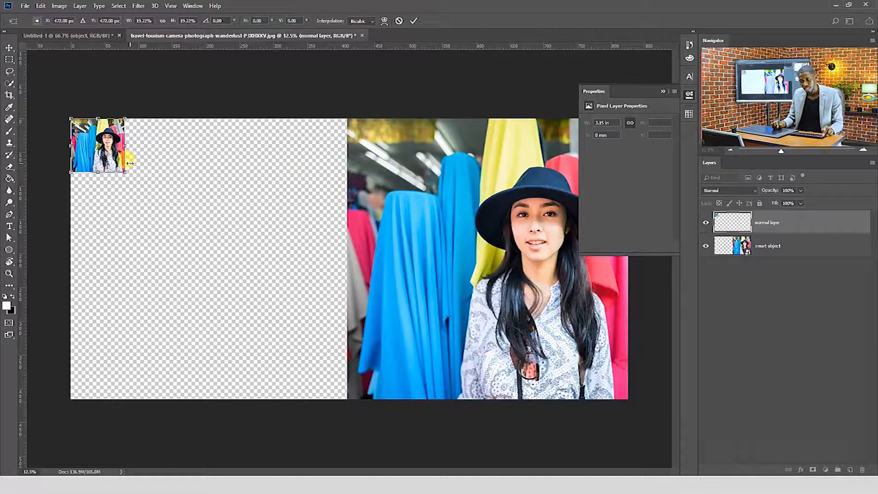
{"action": "key", "text": "Return"}
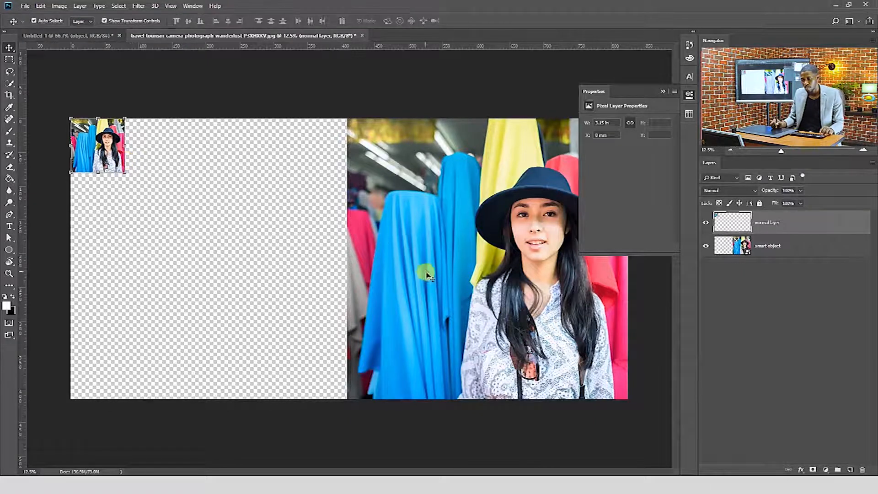
Step: Scale the smart object layer down to a similarly small thumbnail in the canvas's upper-right corner
{"action": "left_click", "coordinate": [426, 275], "text": "ctrl"}
{"action": "left_click", "coordinate": [664, 95]}
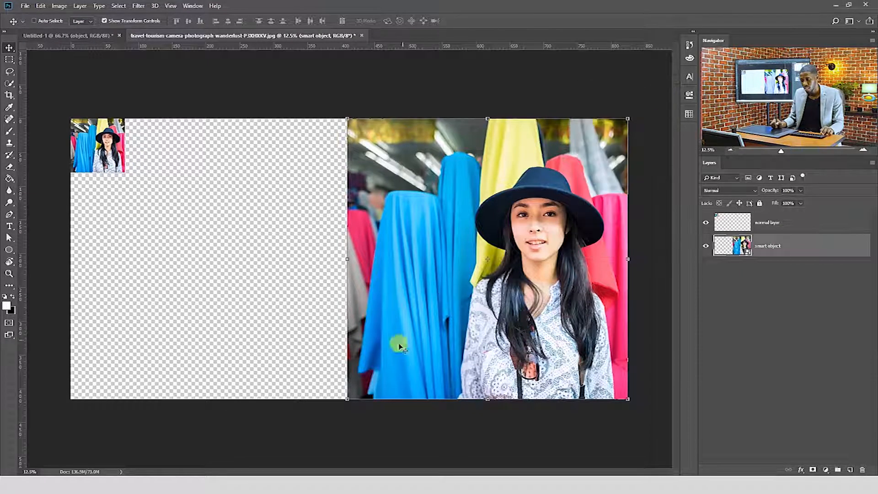
{"action": "left_click_drag", "start_coordinate": [337, 392], "coordinate": [568, 155]}
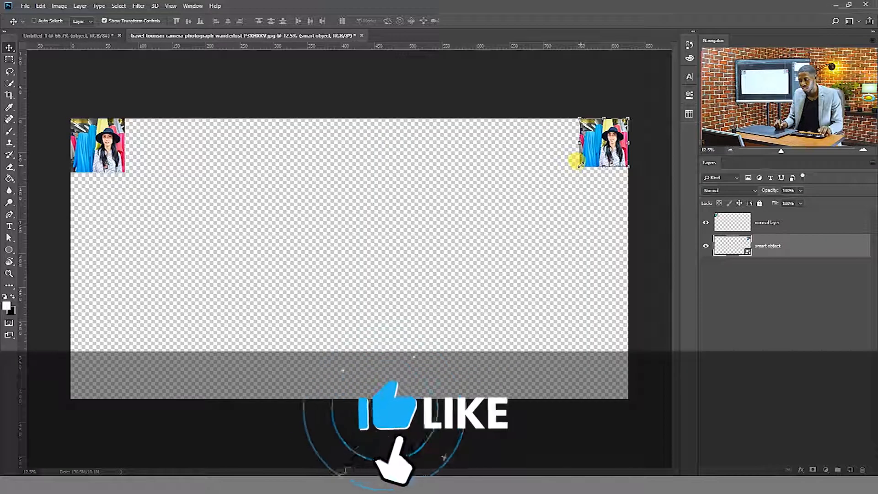
Step: Scale the smart object layer back up to about 100.49% so it fills the right half of the canvas
{"action": "left_click_drag", "start_coordinate": [577, 165], "coordinate": [358, 408]}
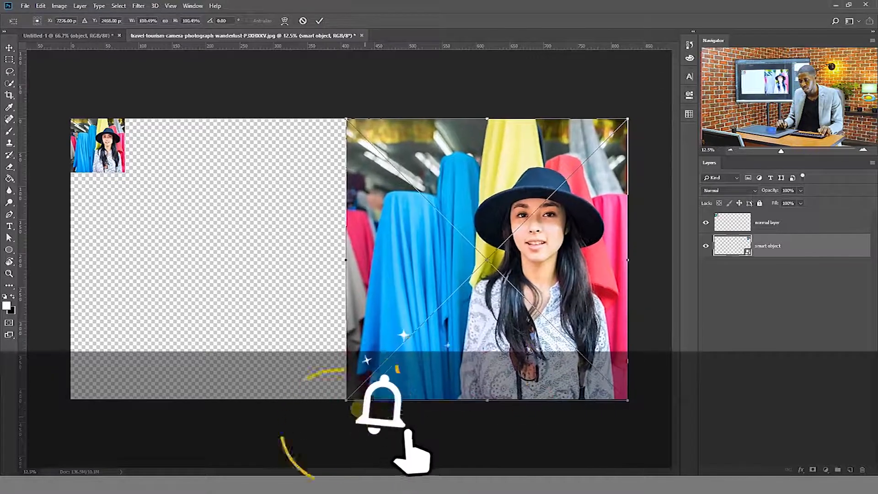
{"action": "key", "text": "Return"}
{"action": "key", "text": "Return"}
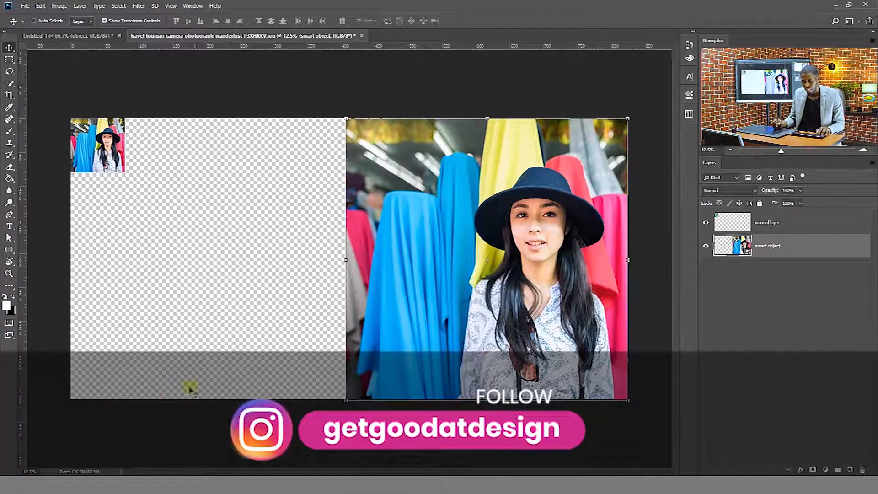
Step: Scale the small normal layer back up to fill the left half of the canvas
{"action": "left_click", "coordinate": [124, 171], "text": "ctrl"}
{"action": "left_click_drag", "start_coordinate": [108, 160], "coordinate": [352, 398]}
{"action": "key", "text": "Return"}
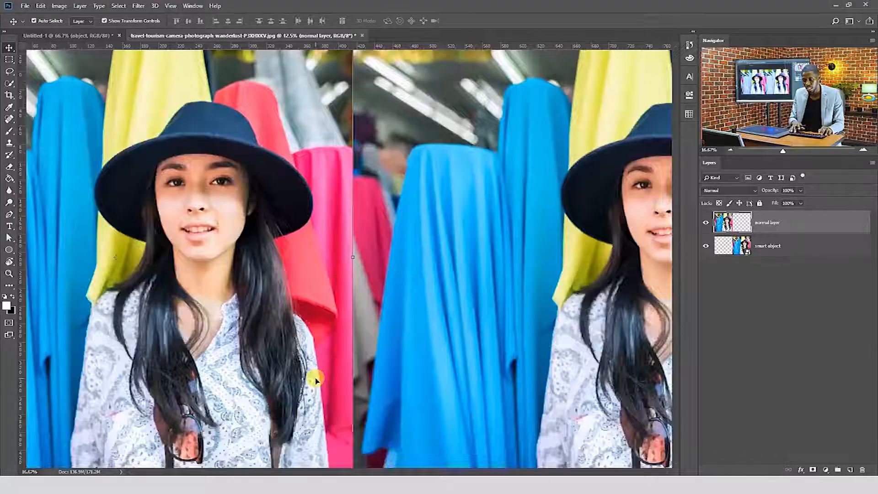
Step: Examine the rescaled normal layer and smart object up close to compare their image sharpness
{"action": "key", "text": "ctrl+plus"}
{"action": "left_click_drag", "start_coordinate": [265, 273], "coordinate": [420, 461]}
{"action": "left_click_drag", "start_coordinate": [421, 392], "coordinate": [174, 316]}
{"action": "left_click_drag", "start_coordinate": [458, 277], "coordinate": [467, 250]}
{"action": "left_click_drag", "start_coordinate": [202, 235], "coordinate": [373, 225]}
{"action": "key", "text": "ctrl+minus"}
{"action": "key", "text": "ctrl+minus"}
{"action": "key", "text": "ctrl+minus"}
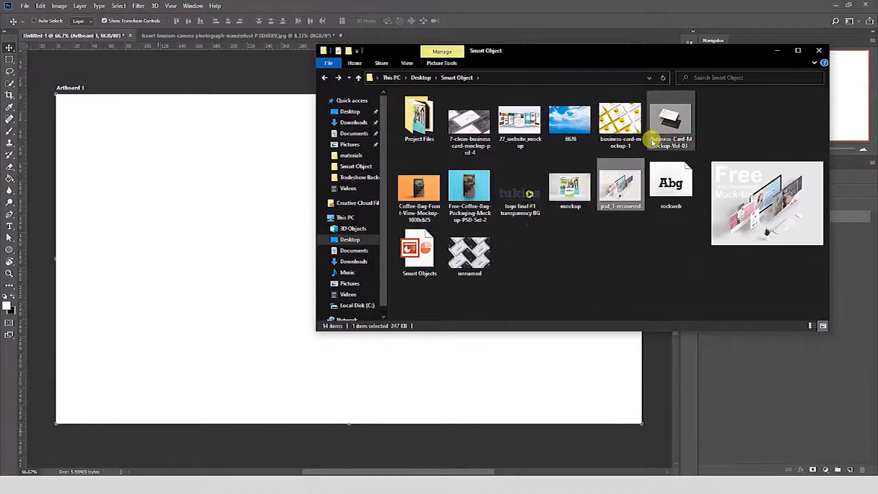
Step: Place the Business-Card-Mockup-Vol-03 image from the Smart Object folder onto Artboard 1 of the Untitled-1 document
{"action": "left_click", "coordinate": [660, 132]}
{"action": "left_click_drag", "start_coordinate": [665, 127], "coordinate": [204, 202]}
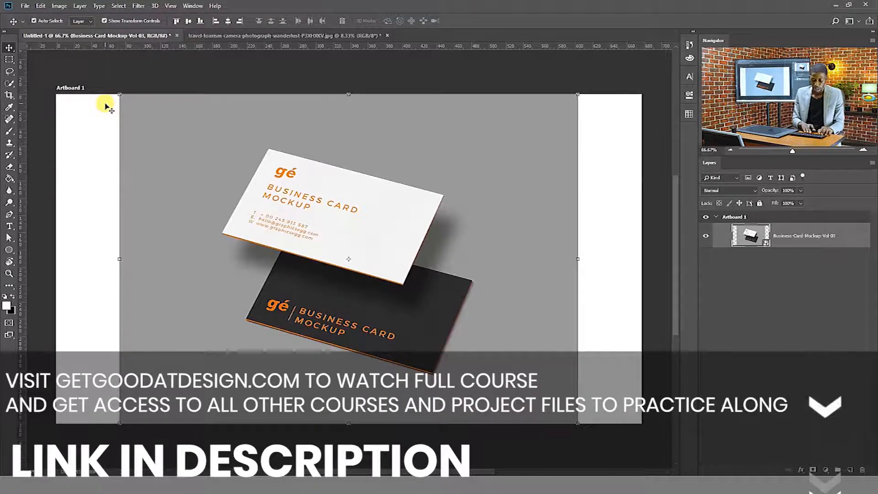
Step: Create a new document 3.5 inches wide and 2 inches high at a resolution of 300 pixels/inch
{"action": "key", "text": "ctrl+n"}
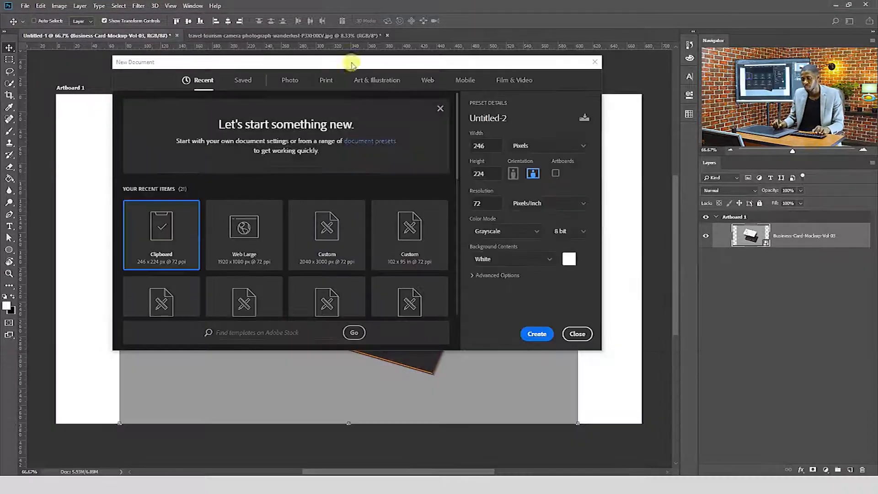
{"action": "left_click", "coordinate": [523, 147]}
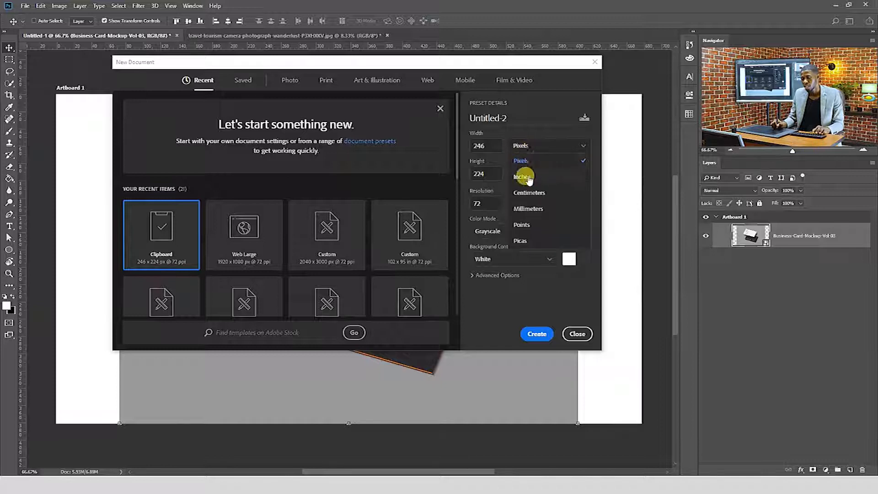
{"action": "left_click", "coordinate": [524, 177]}
{"action": "key", "text": "BackSpace"}
{"action": "key", "text": "BackSpace"}
{"action": "key", "text": "BackSpace"}
{"action": "key", "text": "BackSpace"}
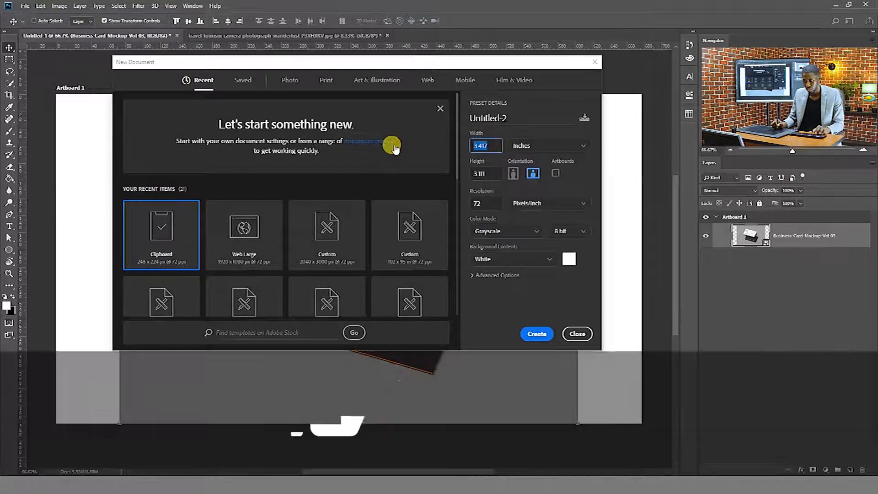
{"action": "type", "text": ".5"}
{"action": "key", "text": "Tab"}
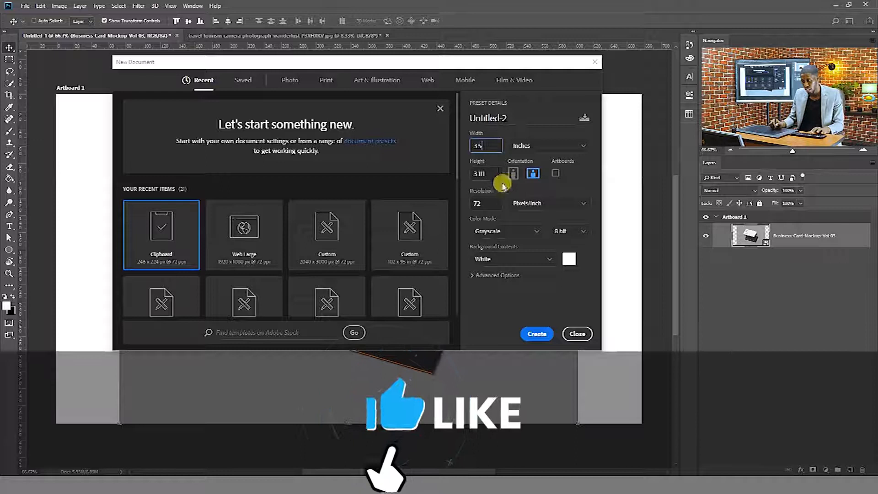
{"action": "type", "text": "2"}
{"action": "left_click", "coordinate": [482, 205]}
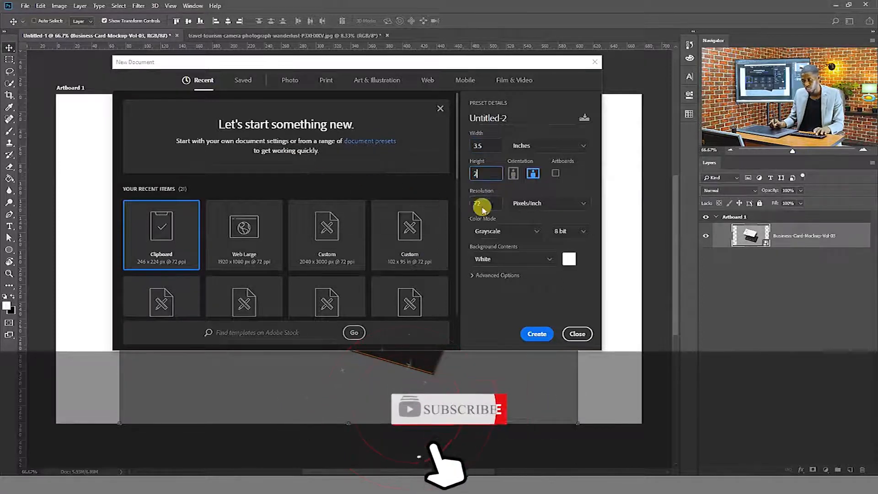
{"action": "type", "text": "300"}
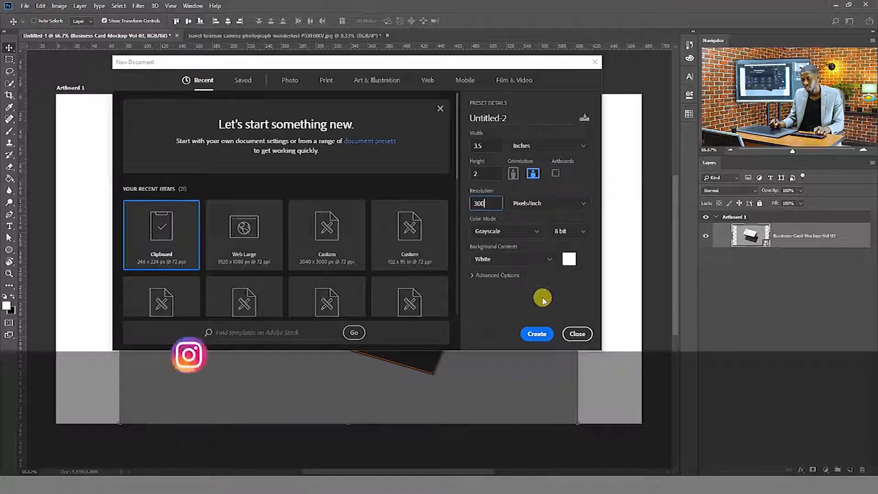
{"action": "left_click", "coordinate": [538, 334]}
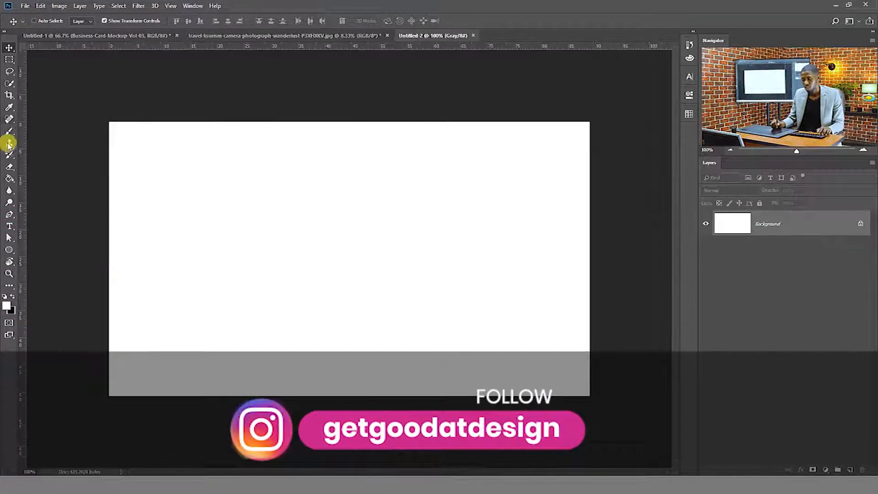
Step: Draw a rectangle shape of about 1047 × 593 px over the canvas and remove its stroke
{"action": "left_click", "coordinate": [10, 251]}
{"action": "left_click", "coordinate": [28, 249]}
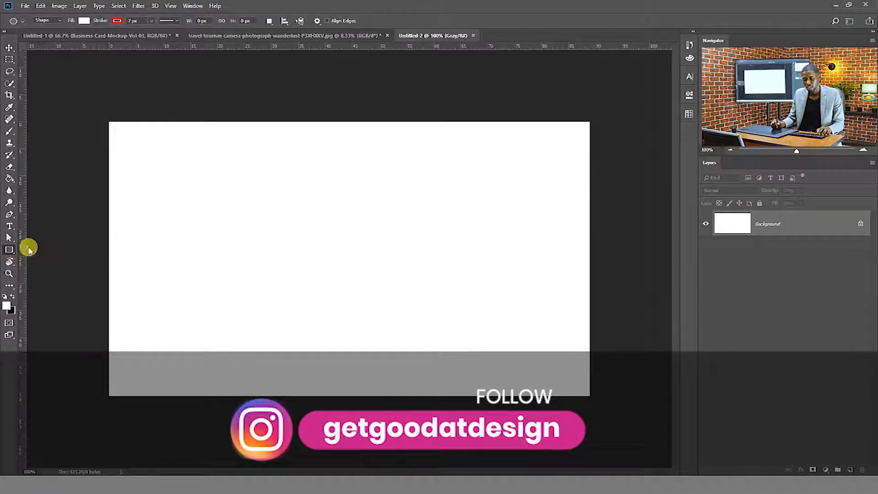
{"action": "left_click_drag", "start_coordinate": [111, 124], "coordinate": [586, 394]}
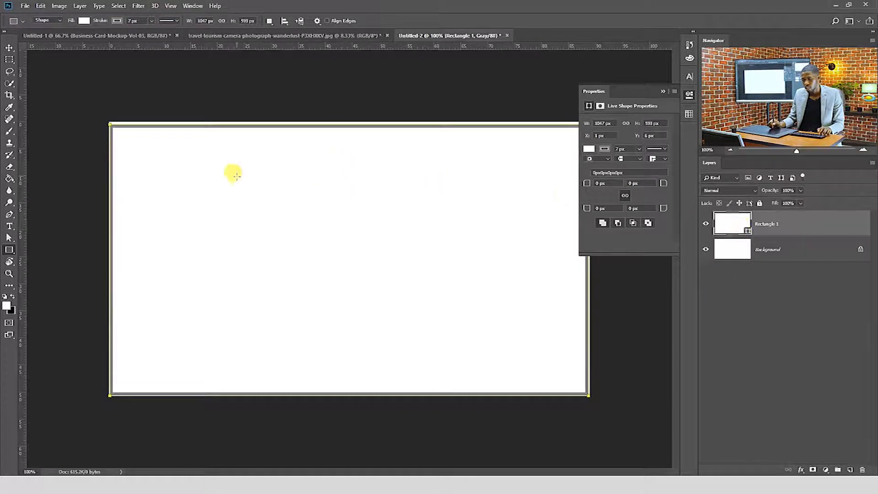
{"action": "left_click", "coordinate": [84, 21]}
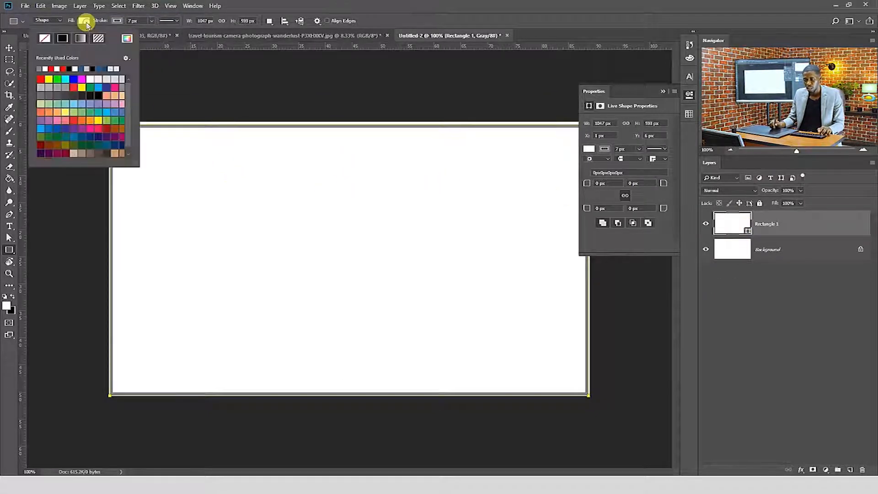
{"action": "left_click", "coordinate": [118, 21]}
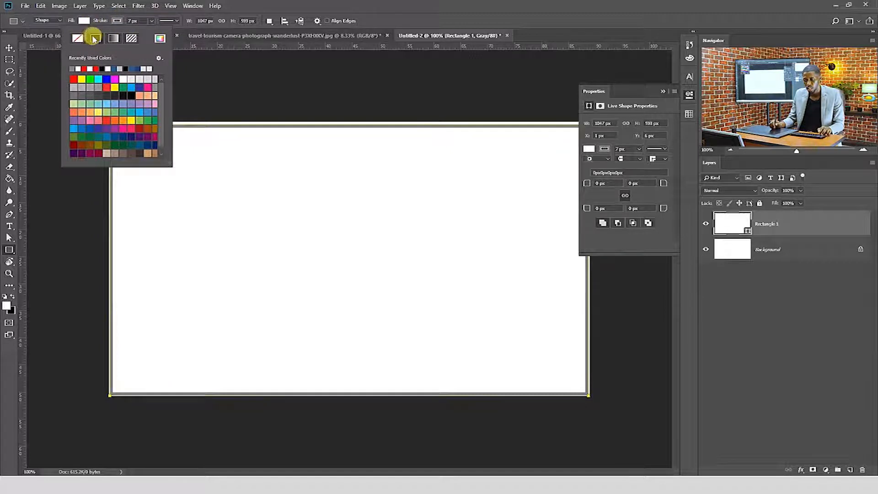
{"action": "left_click", "coordinate": [79, 37]}
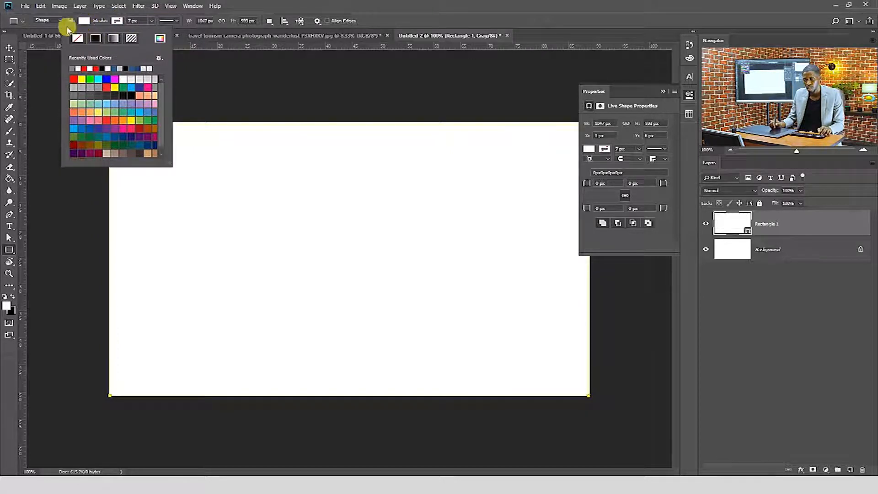
{"action": "left_click", "coordinate": [10, 47]}
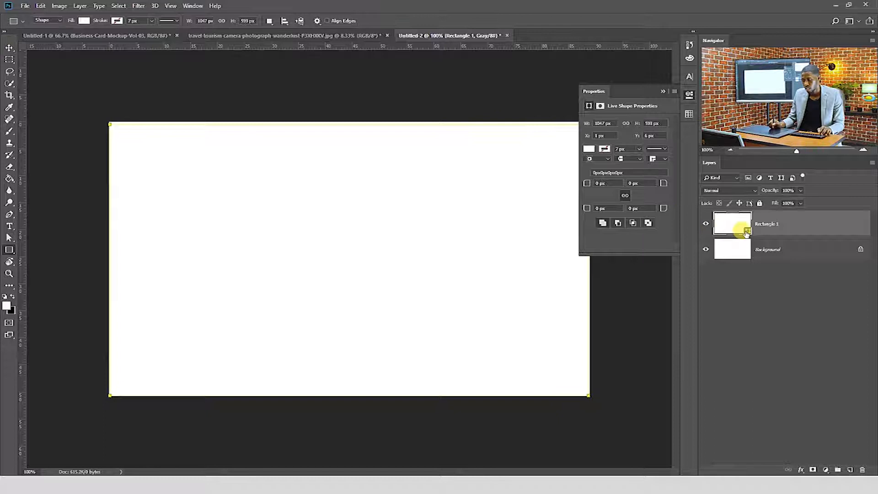
Step: Try to change the rectangle's fill colour to red in the grayscale document
{"action": "double_click", "coordinate": [725, 231]}
{"action": "left_click", "coordinate": [253, 317]}
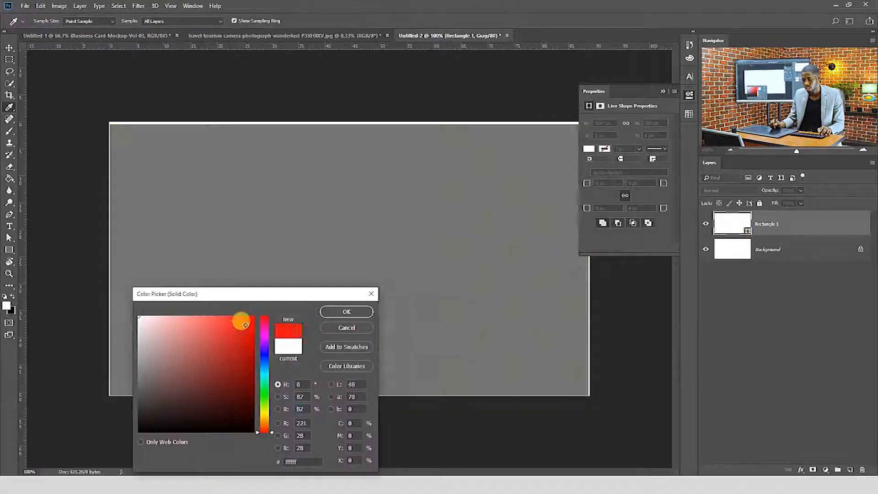
{"action": "key", "text": "Return"}
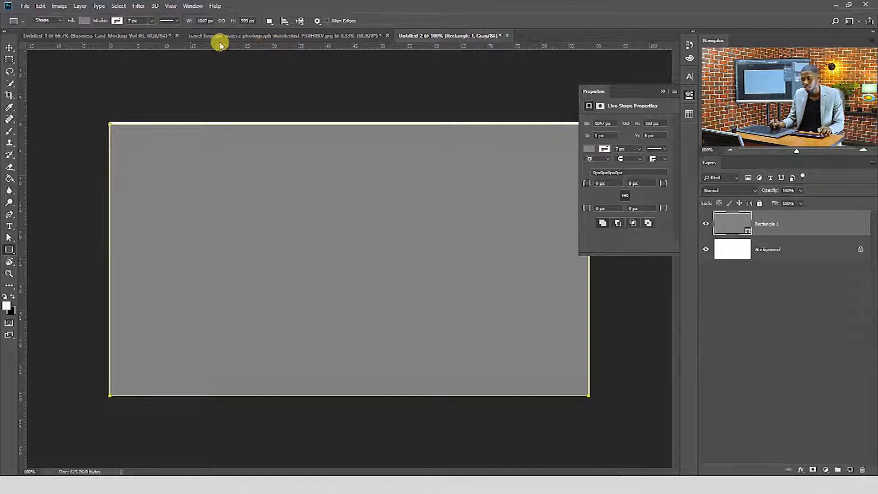
Step: Convert the document's colour mode to RGB without flattening the layers
{"action": "left_click", "coordinate": [60, 6]}
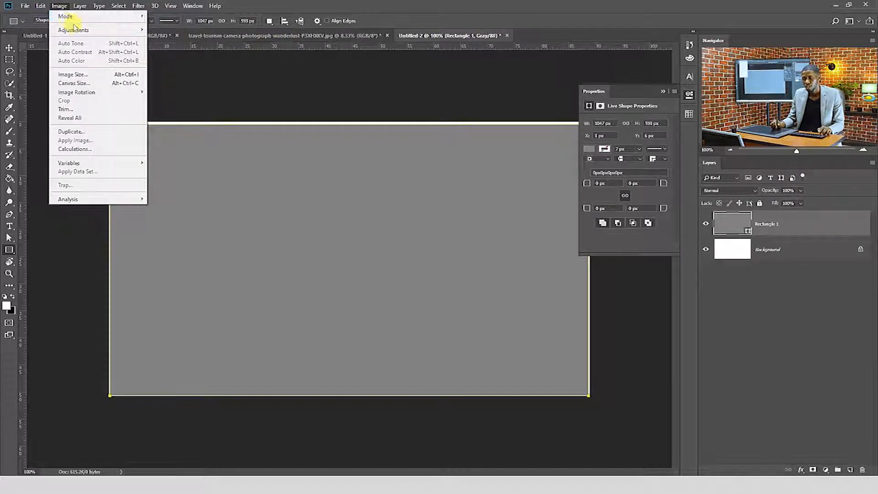
{"action": "mouse_move", "coordinate": [68, 17]}
{"action": "left_click", "coordinate": [172, 51]}
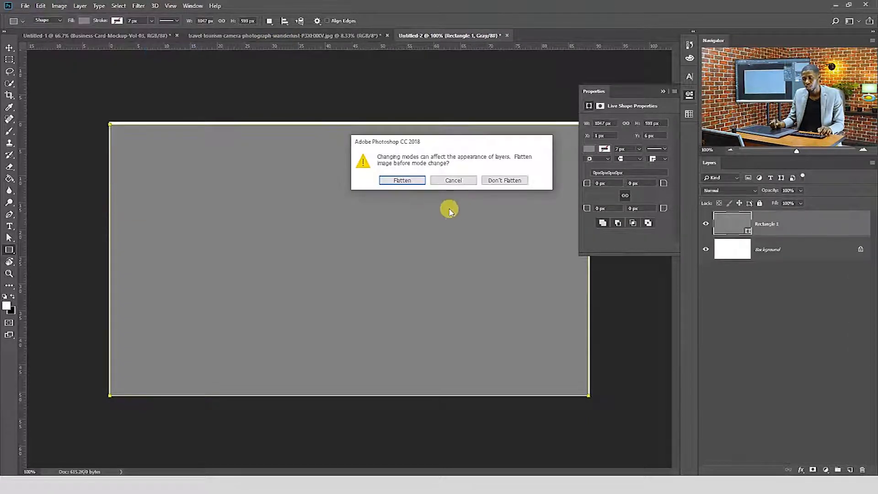
{"action": "left_click", "coordinate": [505, 180]}
Step: Set the rectangle's fill colour to bright red
{"action": "double_click", "coordinate": [747, 232]}
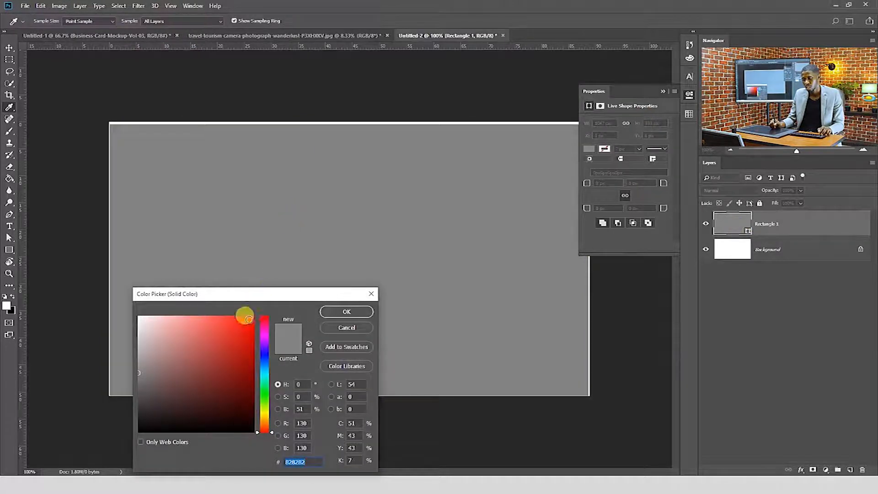
{"action": "left_click", "coordinate": [249, 318]}
{"action": "left_click", "coordinate": [342, 311]}
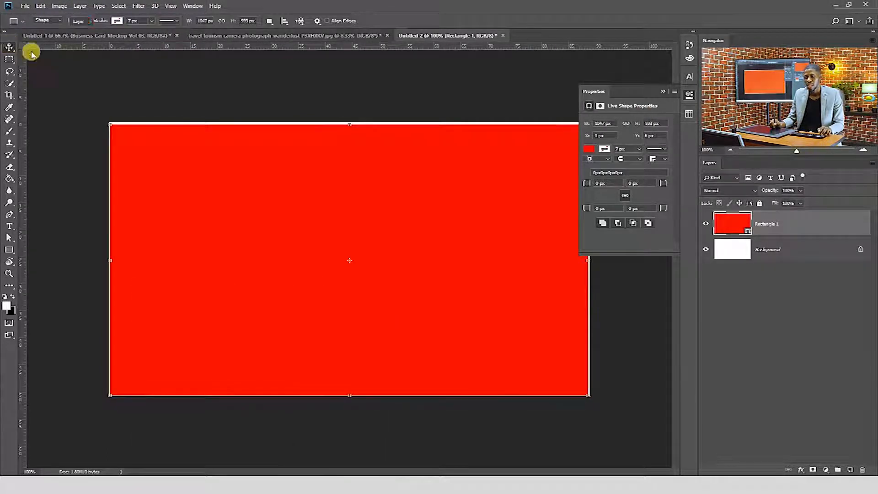
Step: Move the red rectangle up to the canvas's top edge and stretch it to about 1049 × 600 px to cover the canvas
{"action": "key", "text": "v"}
{"action": "left_click_drag", "start_coordinate": [153, 186], "coordinate": [153, 183]}
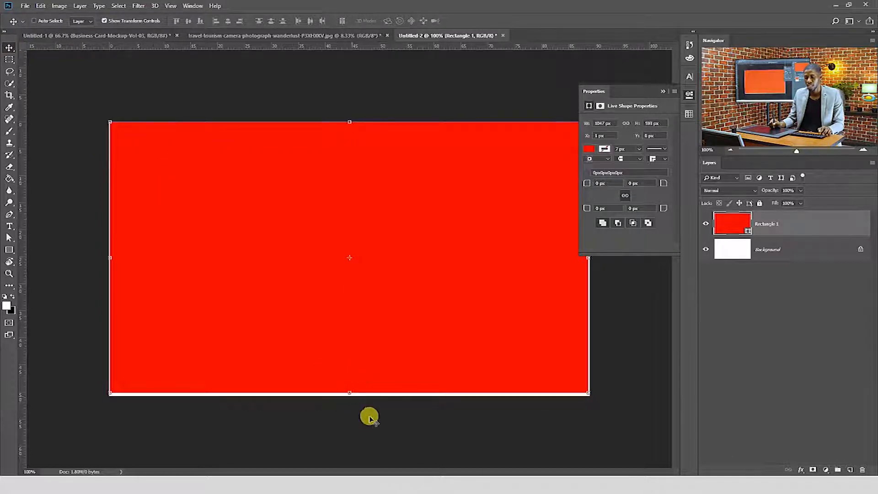
{"action": "left_click_drag", "start_coordinate": [350, 394], "coordinate": [350, 396]}
{"action": "left_click_drag", "start_coordinate": [589, 259], "coordinate": [589, 259]}
{"action": "key", "text": "Return"}
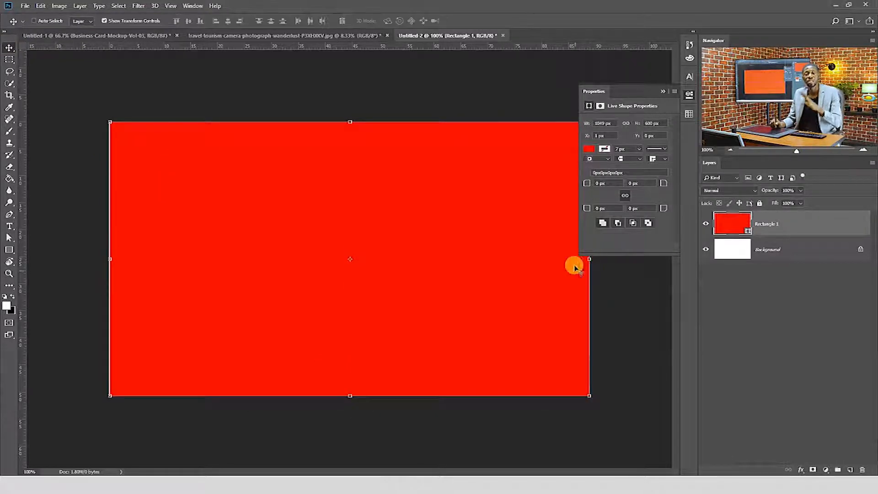
{"action": "left_click", "coordinate": [665, 92]}
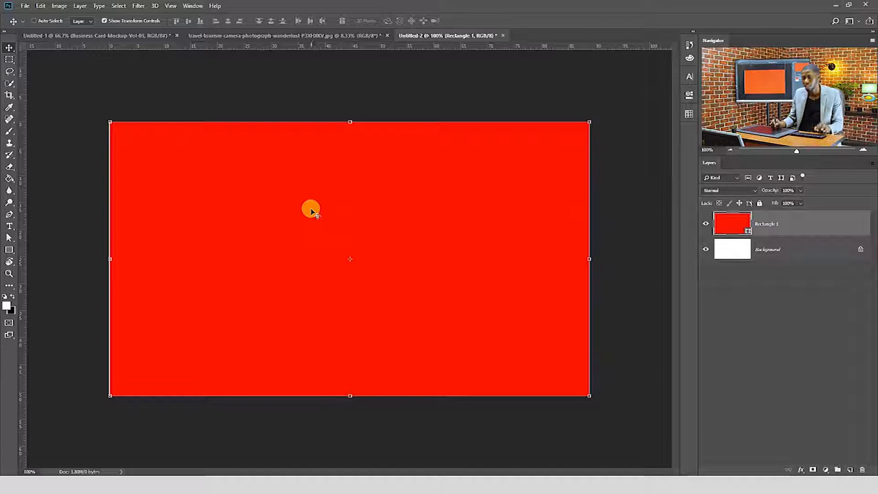
Step: Copy the red rectangle into the Untitled-1 artboard over the business card mockup and convert it to a smart object
{"action": "mouse_move", "coordinate": [311, 212]}
{"action": "left_mouse_down"}
{"action": "mouse_move", "coordinate": [328, 156]}
{"action": "mouse_move", "coordinate": [300, 33]}
{"action": "mouse_move", "coordinate": [298, 89]}
{"action": "mouse_move", "coordinate": [135, 22]}
{"action": "mouse_move", "coordinate": [111, 25]}
{"action": "mouse_move", "coordinate": [295, 263]}
{"action": "mouse_move", "coordinate": [300, 216]}
{"action": "left_mouse_up"}
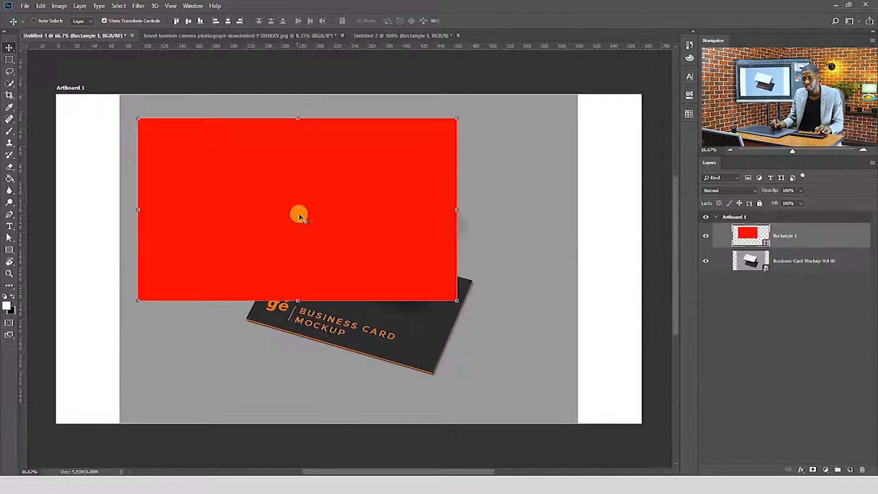
{"action": "left_click_drag", "start_coordinate": [363, 171], "coordinate": [372, 197]}
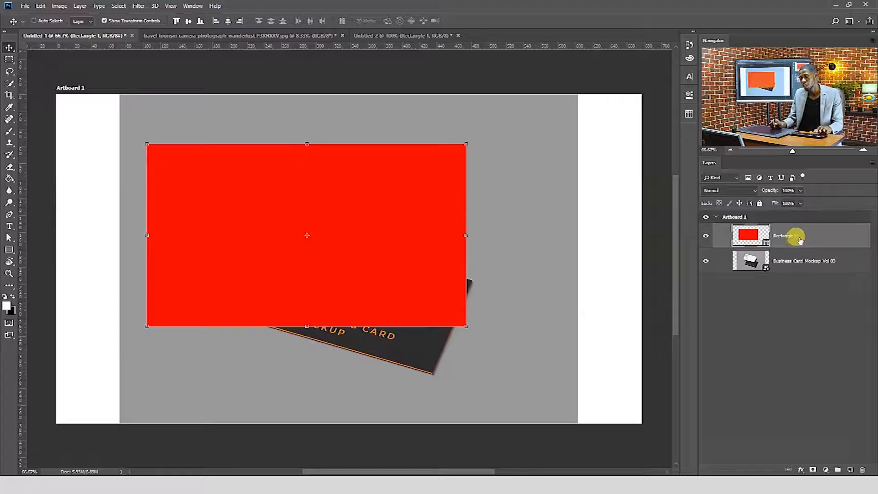
{"action": "right_click", "coordinate": [800, 240]}
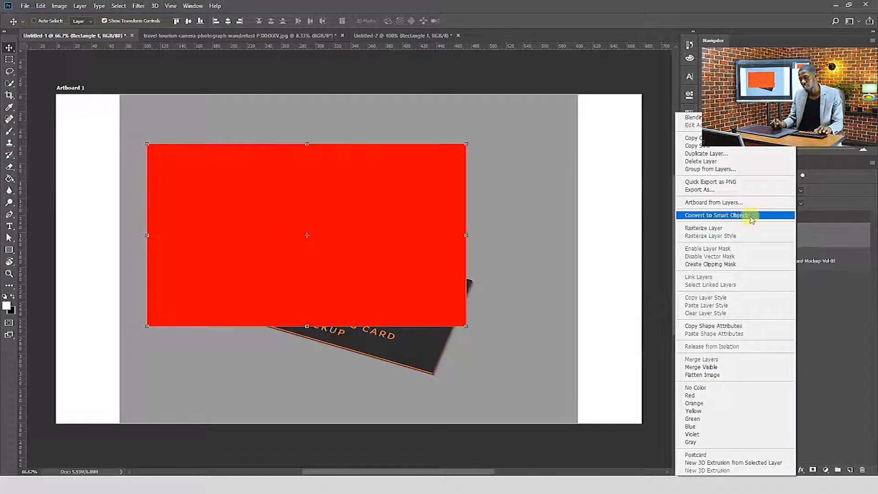
{"action": "left_click", "coordinate": [749, 216]}
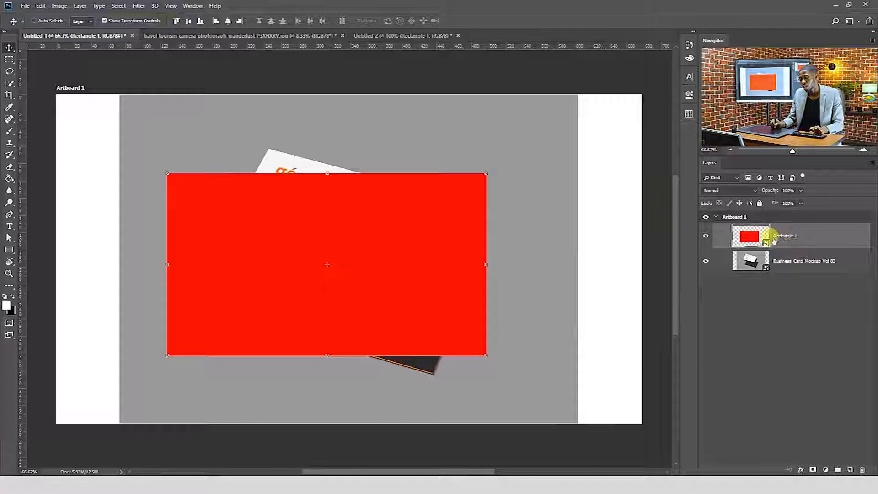
Step: Open the red rectangle smart object's embedded contents for viewing and close them again
{"action": "double_click", "coordinate": [767, 244]}
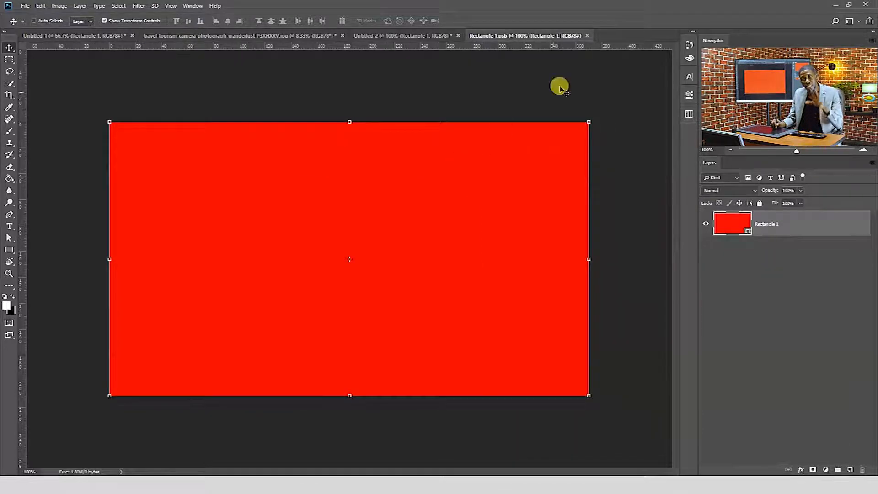
{"action": "left_click", "coordinate": [585, 36]}
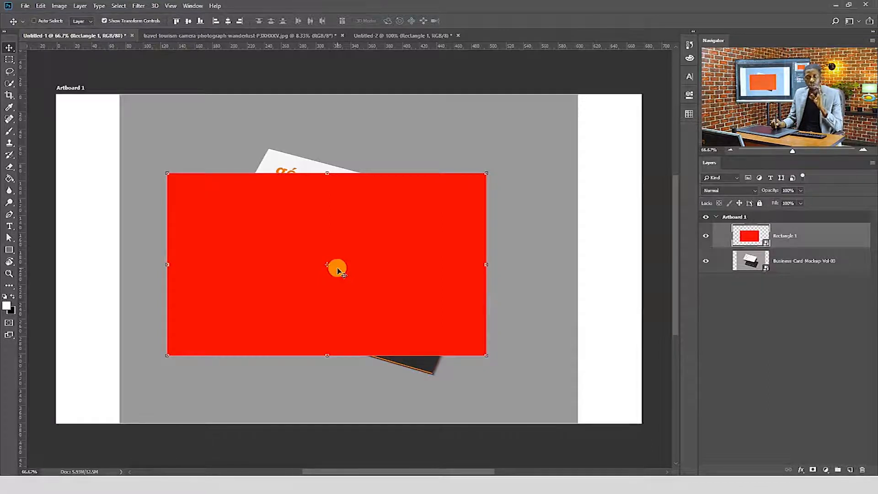
Step: Scale the red smart object to about 57% and rotate it about 24° over the white business card
{"action": "left_click_drag", "start_coordinate": [385, 259], "coordinate": [398, 309]}
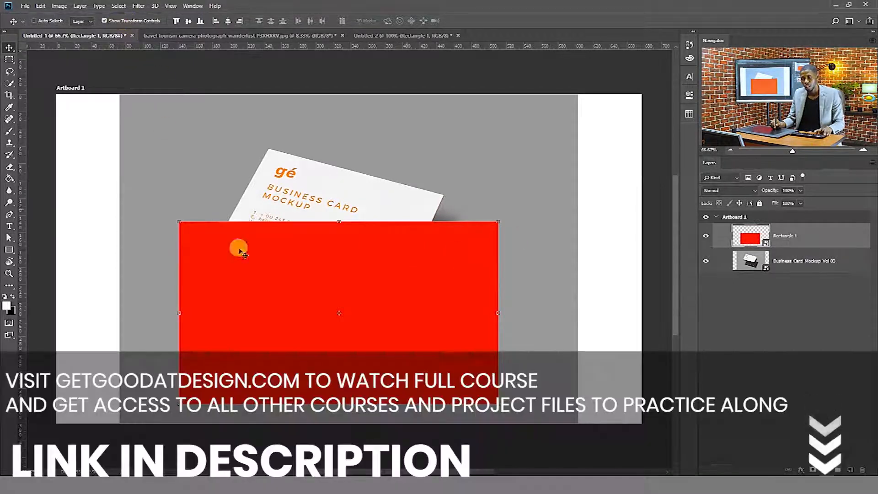
{"action": "left_click_drag", "start_coordinate": [498, 402], "coordinate": [397, 209]}
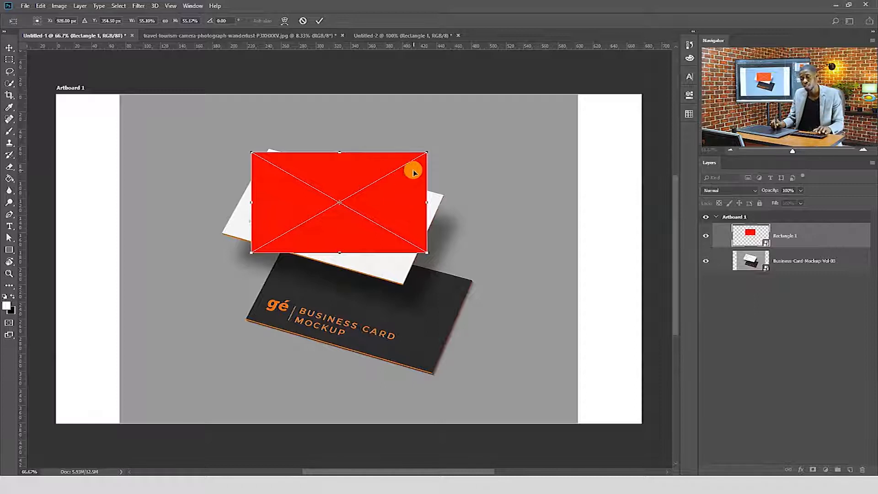
{"action": "mouse_move", "coordinate": [427, 252]}
{"action": "left_mouse_down"}
{"action": "mouse_move", "coordinate": [393, 232]}
{"action": "mouse_move", "coordinate": [426, 262]}
{"action": "left_mouse_up"}
{"action": "left_click_drag", "start_coordinate": [443, 187], "coordinate": [419, 195]}
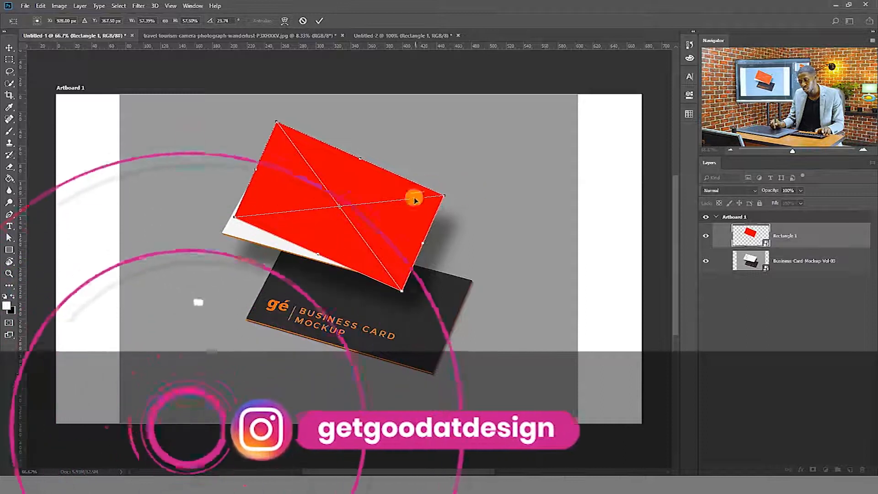
Step: Distort the red smart object so its lower-left corner meets the matching corner of the white card
{"action": "key", "text": "ctrl+plus"}
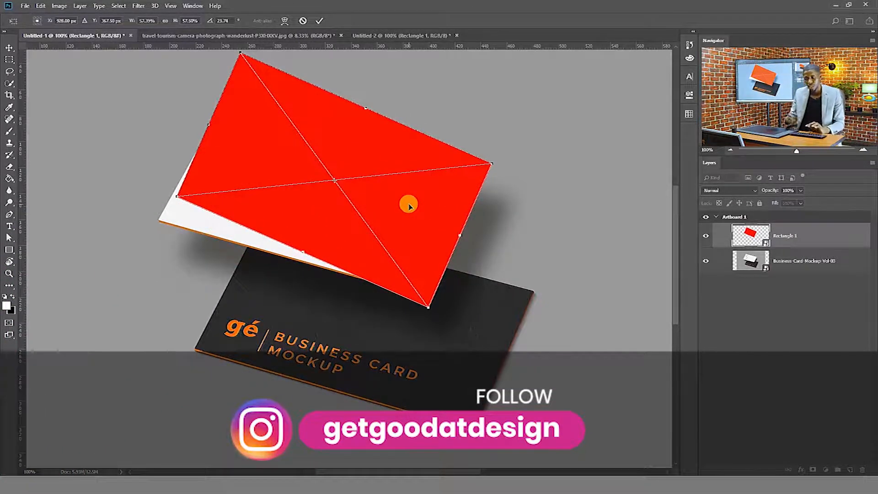
{"action": "left_click_drag", "start_coordinate": [402, 198], "coordinate": [437, 261]}
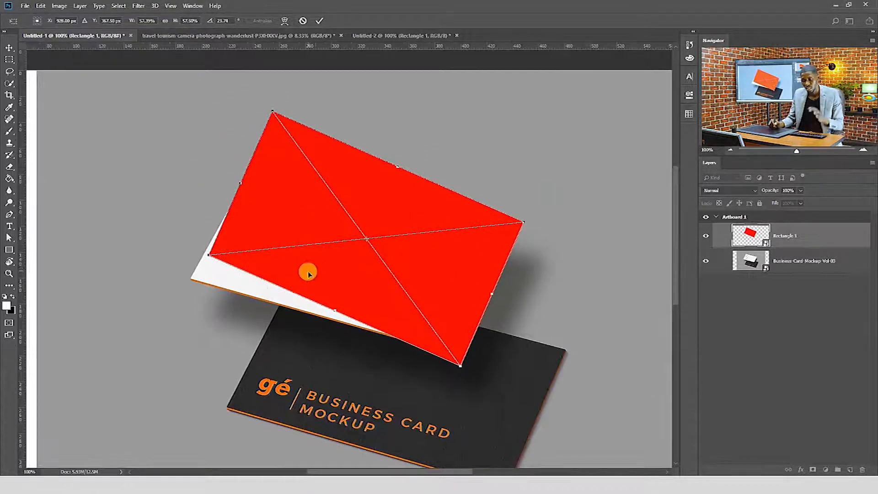
{"action": "right_click", "coordinate": [242, 246]}
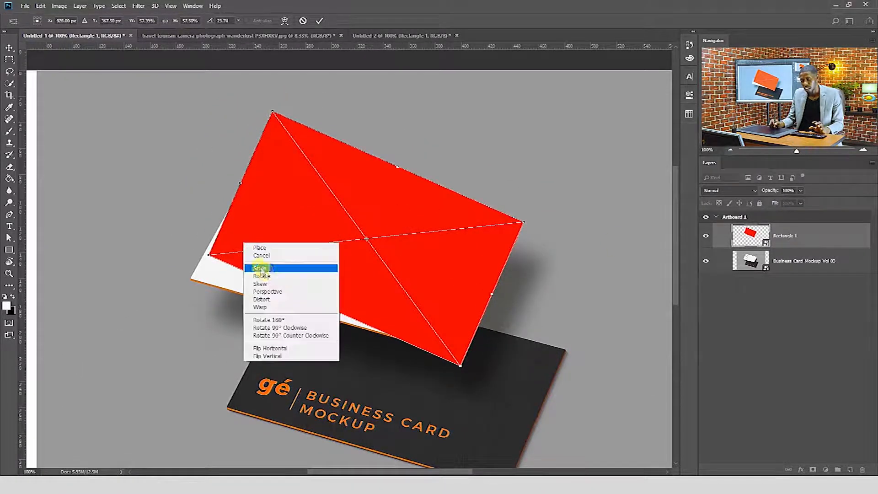
{"action": "left_click", "coordinate": [269, 302]}
{"action": "left_click_drag", "start_coordinate": [207, 259], "coordinate": [187, 280]}
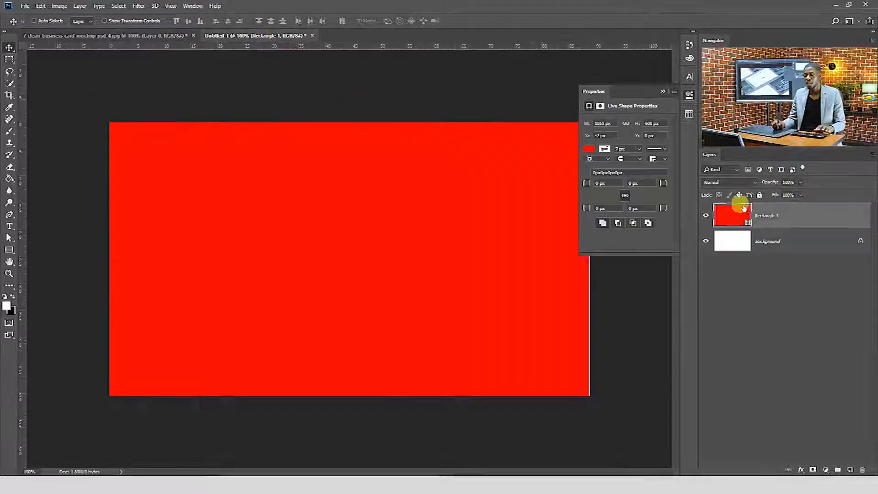
Step: Copy the red rectangle from Untitled-1 into the 7-clean-business-card-mockup-psd-4.jpg document and convert it to a smart object
{"action": "left_click_drag", "start_coordinate": [410, 178], "coordinate": [381, 259]}
{"action": "right_click", "coordinate": [768, 218]}
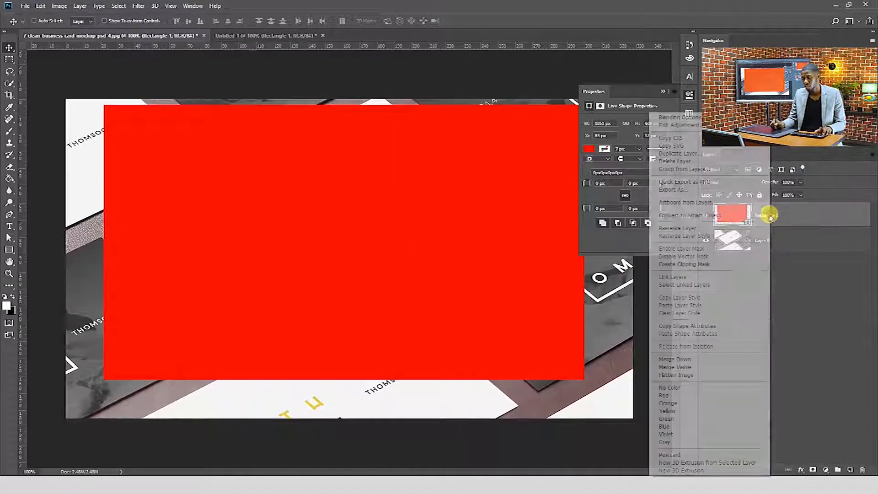
{"action": "left_click", "coordinate": [711, 211]}
Step: Scale the red smart object to about 57%, rotate it about -22°, and distort its corners to fit the central white card
{"action": "key", "text": "ctrl+t"}
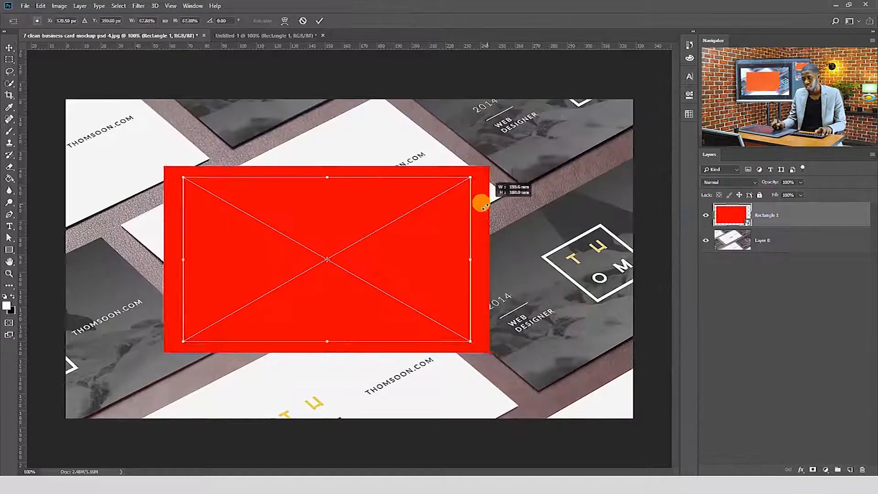
{"action": "left_click_drag", "start_coordinate": [483, 202], "coordinate": [449, 153]}
{"action": "right_click", "coordinate": [422, 162]}
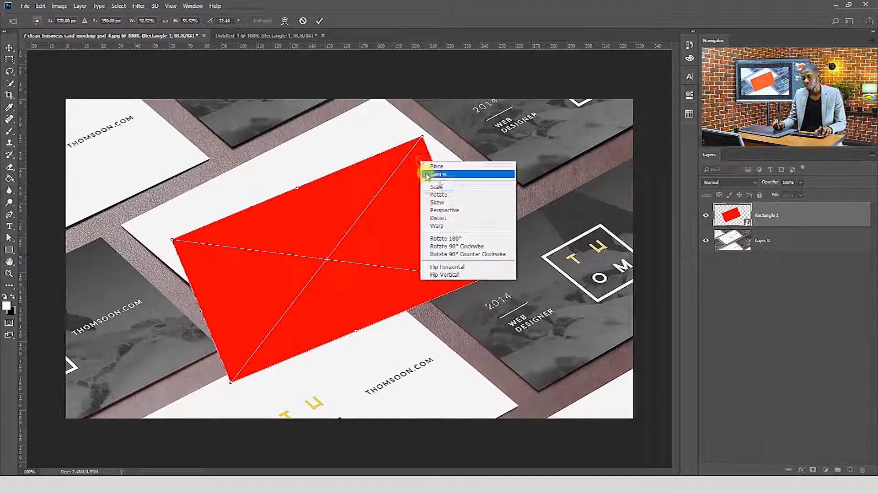
{"action": "left_click", "coordinate": [445, 218]}
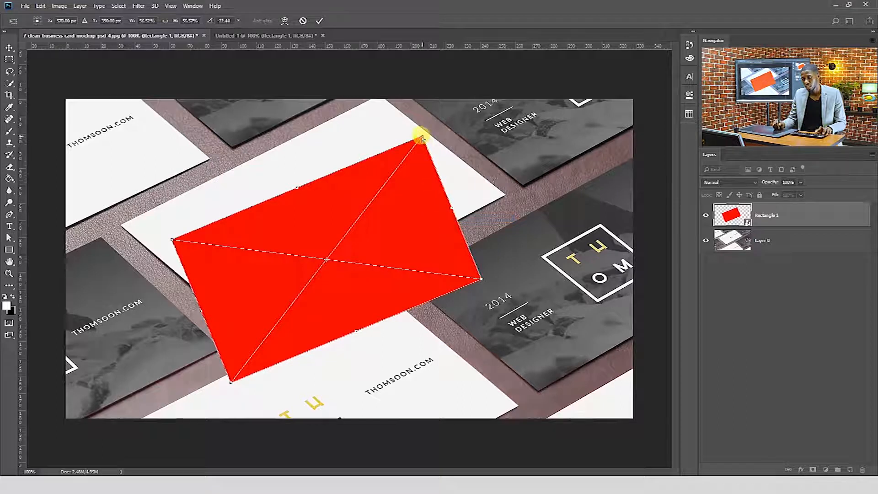
{"action": "left_click_drag", "start_coordinate": [422, 136], "coordinate": [379, 92]}
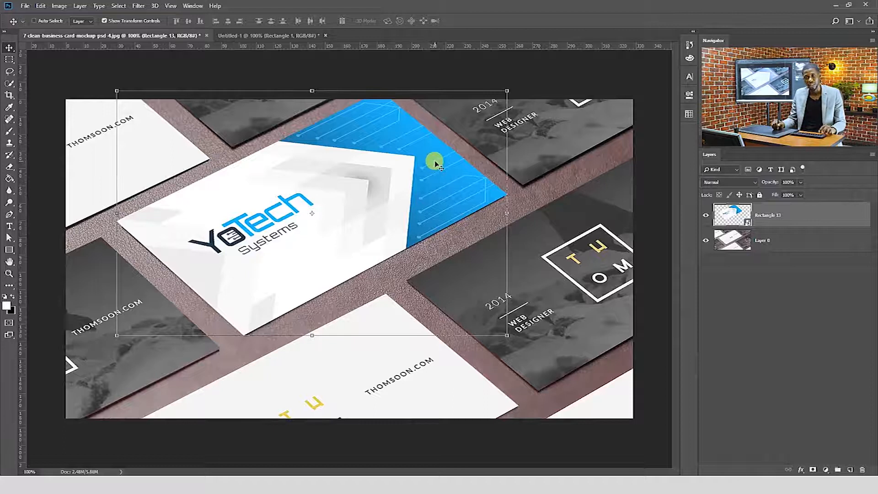
Step: Duplicate the YoTech card smart object onto the white card below it and open the duplicate's embedded contents
{"action": "left_click_drag", "start_coordinate": [421, 167], "coordinate": [427, 368]}
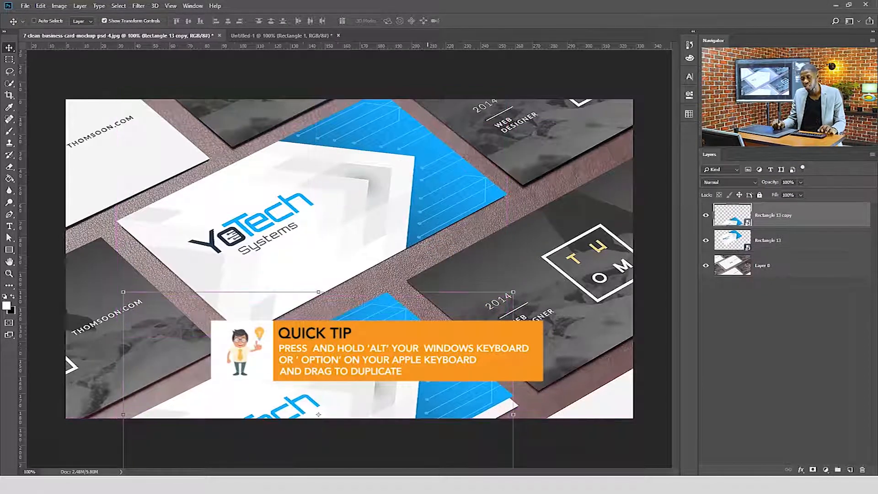
{"action": "double_click", "coordinate": [746, 223]}
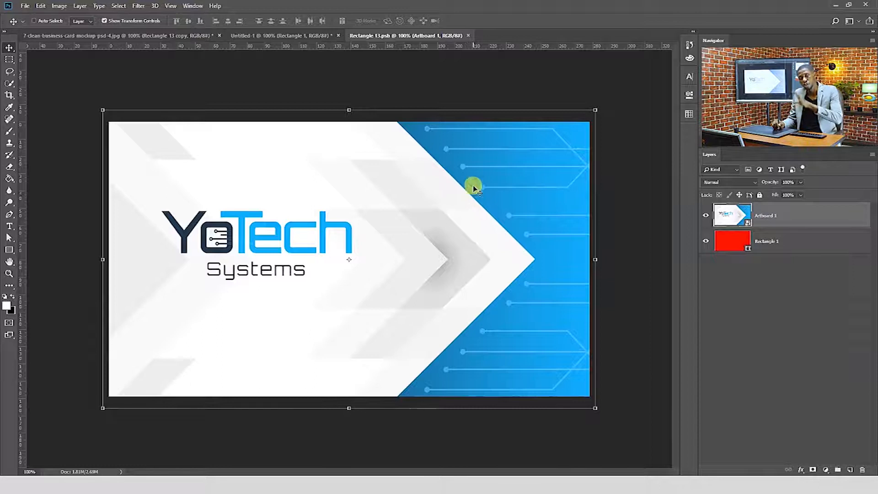
Step: Close the Untitled-1 document without saving and nudge the duplicated YoTech card down in the mockup document
{"action": "left_click", "coordinate": [293, 35]}
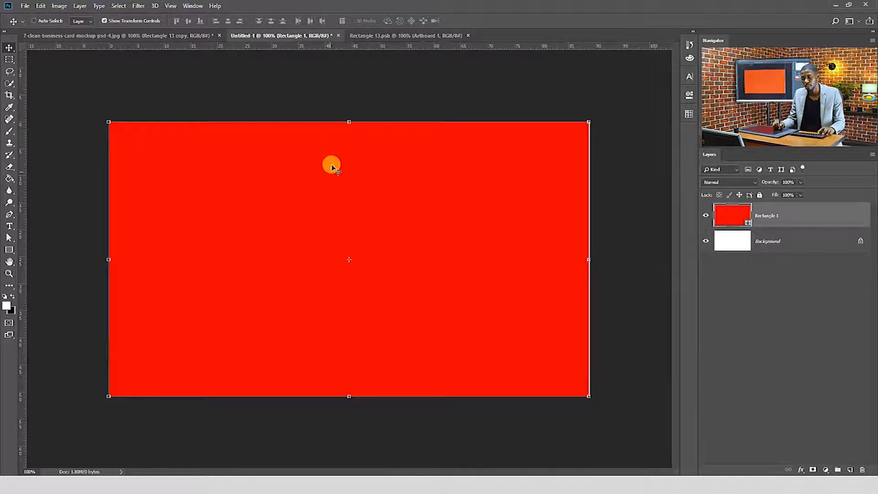
{"action": "key", "text": "ctrl+w"}
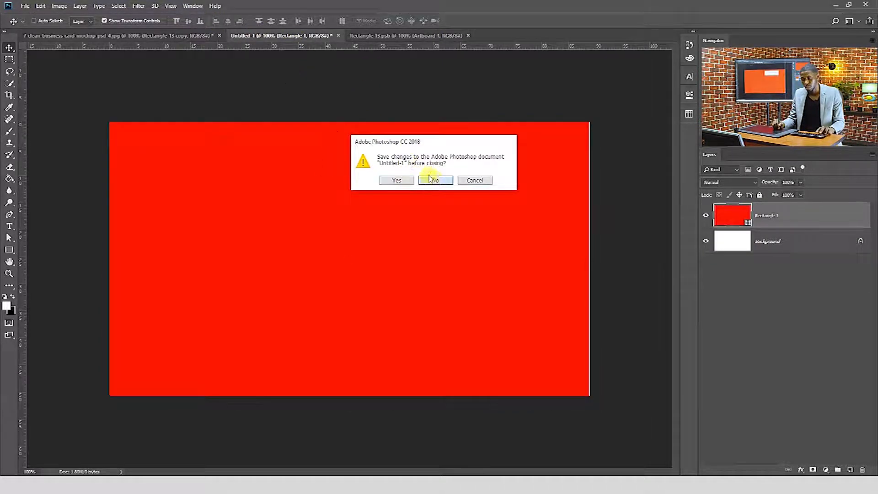
{"action": "left_click", "coordinate": [434, 180]}
{"action": "left_click", "coordinate": [172, 35]}
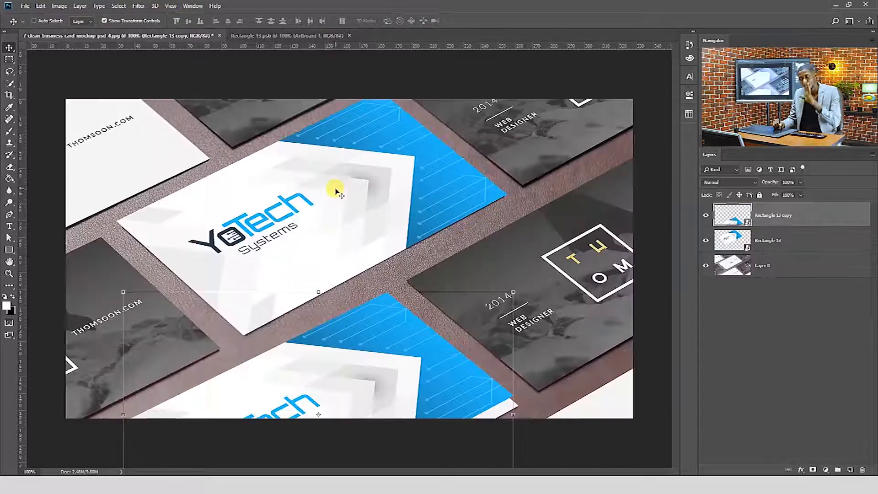
{"action": "left_click_drag", "start_coordinate": [458, 346], "coordinate": [457, 351]}
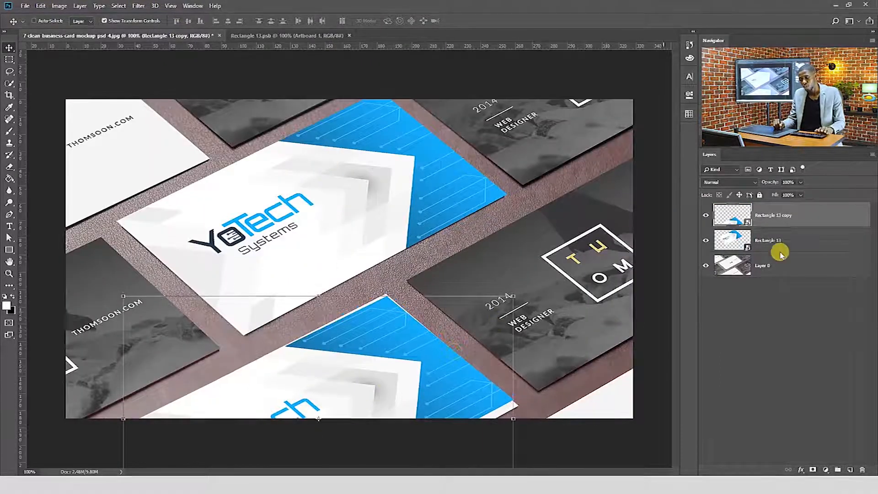
Step: Place the Artboard 1-1 image in the duplicate's embedded contents, enlarge it to cover the canvas, and save
{"action": "double_click", "coordinate": [740, 221]}
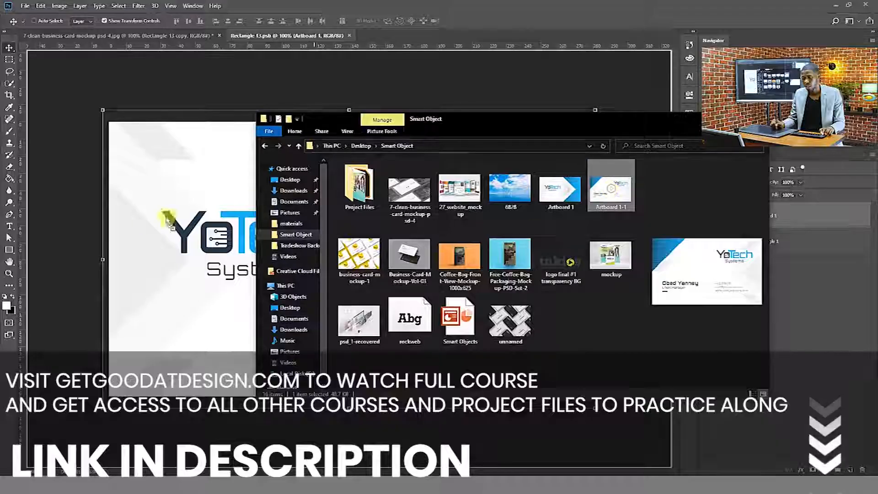
{"action": "left_click_drag", "start_coordinate": [167, 218], "coordinate": [137, 222]}
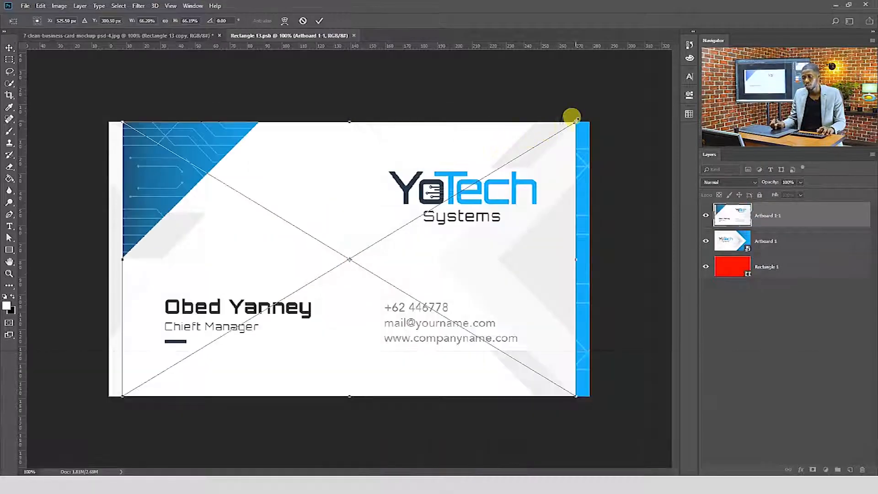
{"action": "mouse_move", "coordinate": [573, 120]}
{"action": "left_mouse_down"}
{"action": "mouse_move", "coordinate": [588, 104]}
{"action": "mouse_move", "coordinate": [583, 112]}
{"action": "left_mouse_up"}
{"action": "key", "text": "Return"}
{"action": "key", "text": "ctrl+s"}
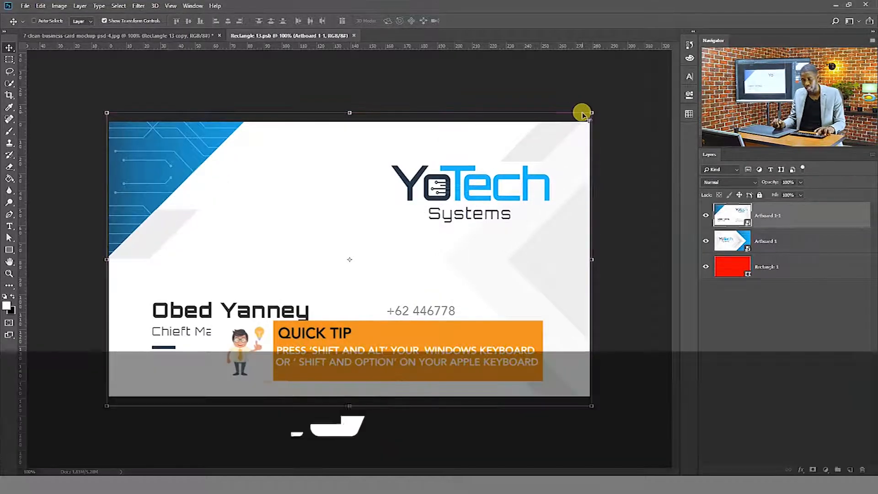
Step: Return to the mockup document and undo the design replacement and the duplicated card
{"action": "left_click", "coordinate": [80, 35]}
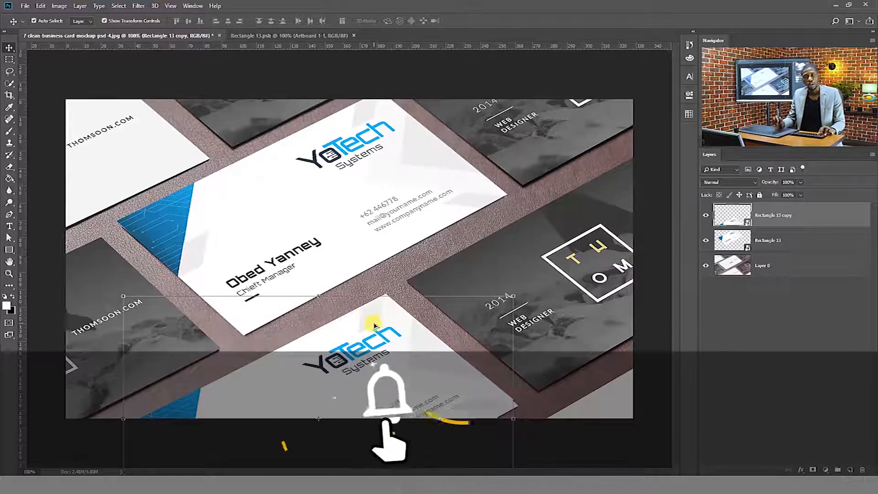
{"action": "key", "text": "ctrl+alt+z"}
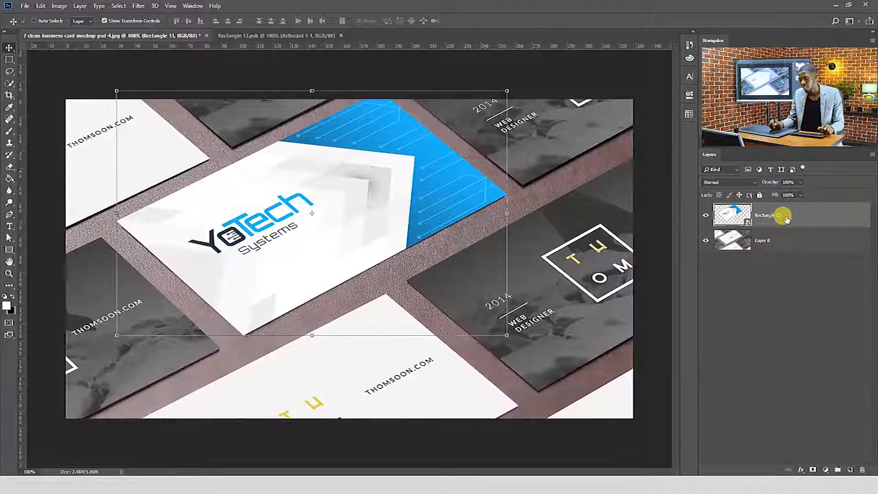
Step: Create an independent copy of the YoTech card with New Smart Object via Copy and move it onto the lower white card
{"action": "right_click", "coordinate": [783, 212]}
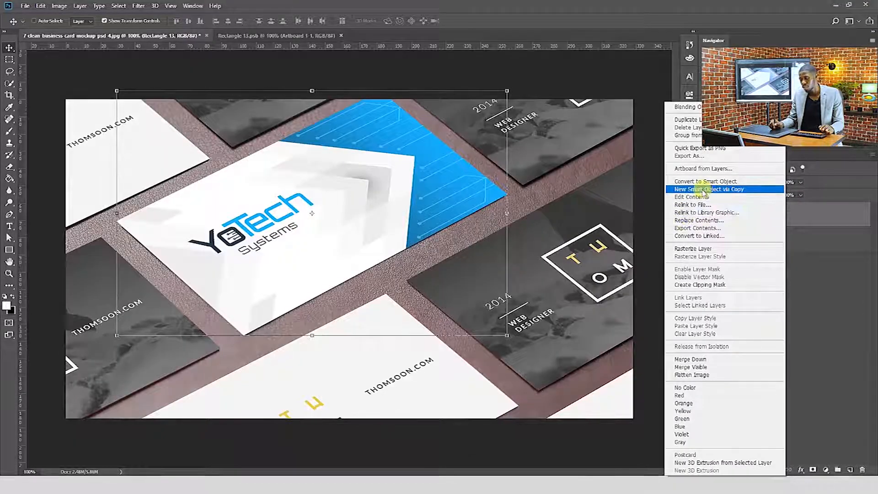
{"action": "left_click", "coordinate": [718, 192]}
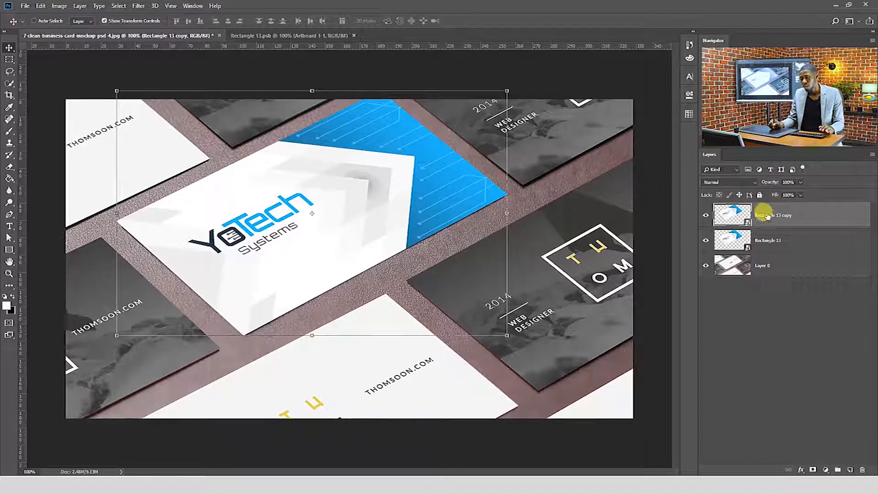
{"action": "left_click_drag", "start_coordinate": [404, 172], "coordinate": [414, 373]}
Step: Replace the independent copy's embedded design with the Artboard 1-1 image and place that design over the neighbouring dark card
{"action": "double_click", "coordinate": [746, 223]}
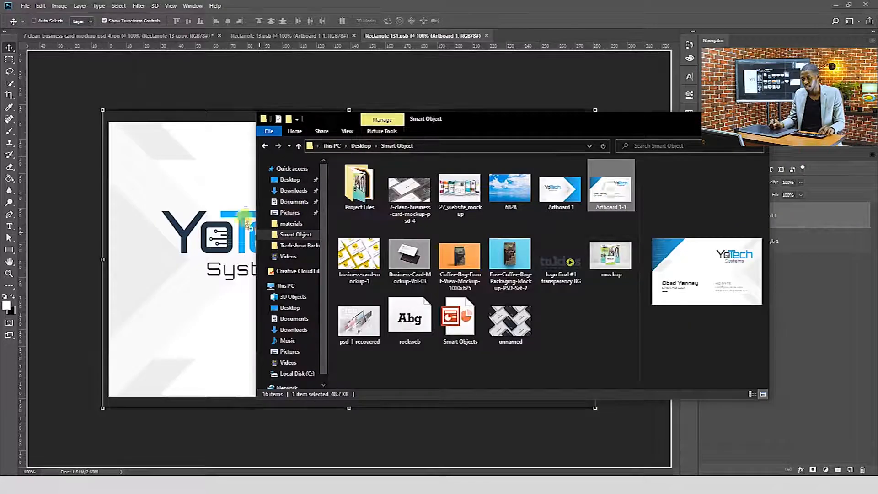
{"action": "left_click_drag", "start_coordinate": [247, 226], "coordinate": [247, 225]}
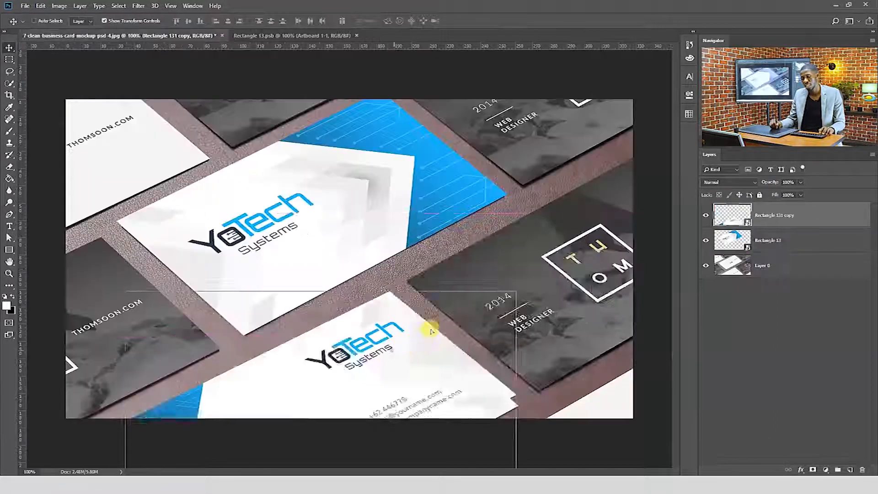
{"action": "left_click_drag", "start_coordinate": [427, 330], "coordinate": [578, 245]}
{"action": "left_click_drag", "start_coordinate": [531, 269], "coordinate": [564, 247]}
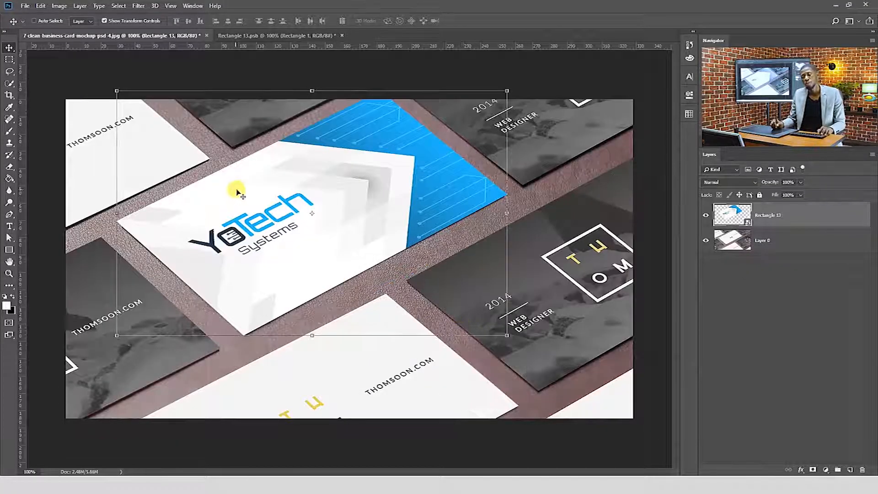
Step: Duplicate the YoTech card onto the lower white card and distort its corners to match the card's edges
{"action": "left_click_drag", "start_coordinate": [245, 205], "coordinate": [251, 366]}
{"action": "key", "text": "ctrl+t"}
{"action": "right_click", "coordinate": [275, 358]}
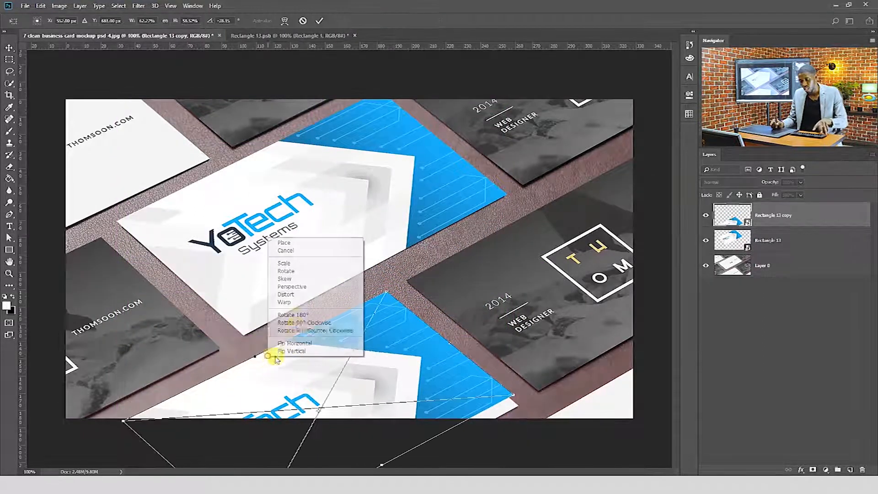
{"action": "left_click", "coordinate": [289, 295]}
{"action": "left_click_drag", "start_coordinate": [513, 400], "coordinate": [510, 408]}
{"action": "key", "text": "Return"}
Step: Duplicate the YoTech card onto the dark card with the yellow-and-white logo and distort its corners to match that card
{"action": "left_click_drag", "start_coordinate": [320, 363], "coordinate": [562, 231]}
{"action": "key", "text": "ctrl+t"}
{"action": "right_click", "coordinate": [564, 229]}
{"action": "left_click", "coordinate": [575, 275]}
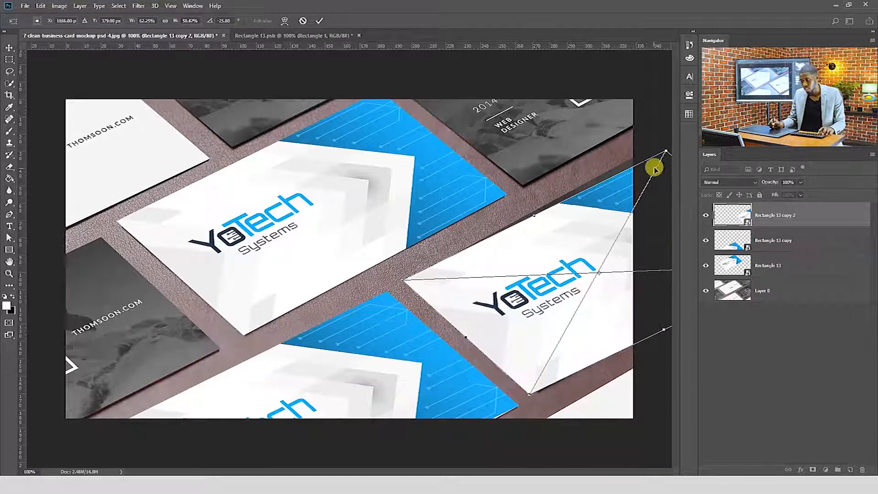
{"action": "left_click_drag", "start_coordinate": [665, 150], "coordinate": [637, 142]}
{"action": "key", "text": "Return"}
Step: Duplicate the YoTech card onto the dark card in the image's upper-right corner and distort its corners to fit
{"action": "left_click_drag", "start_coordinate": [551, 252], "coordinate": [535, 108]}
{"action": "key", "text": "ctrl+t"}
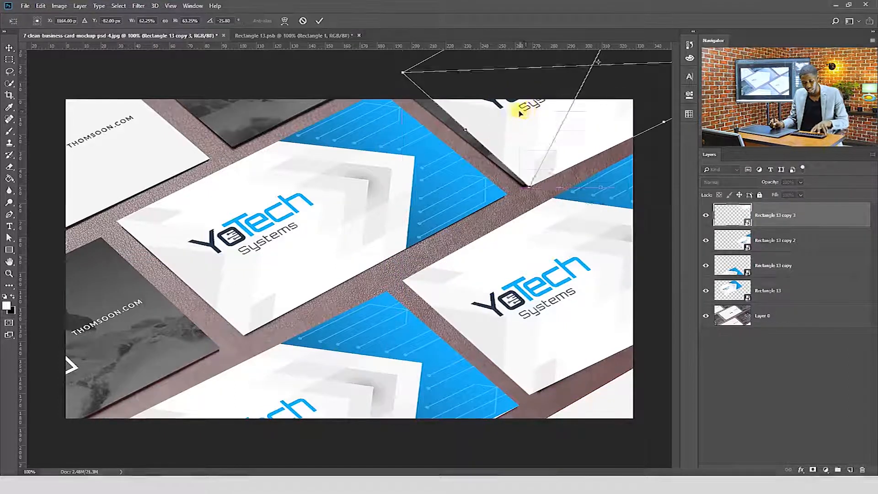
{"action": "right_click", "coordinate": [519, 111]}
{"action": "left_click", "coordinate": [547, 168]}
{"action": "left_click_drag", "start_coordinate": [402, 73], "coordinate": [388, 80]}
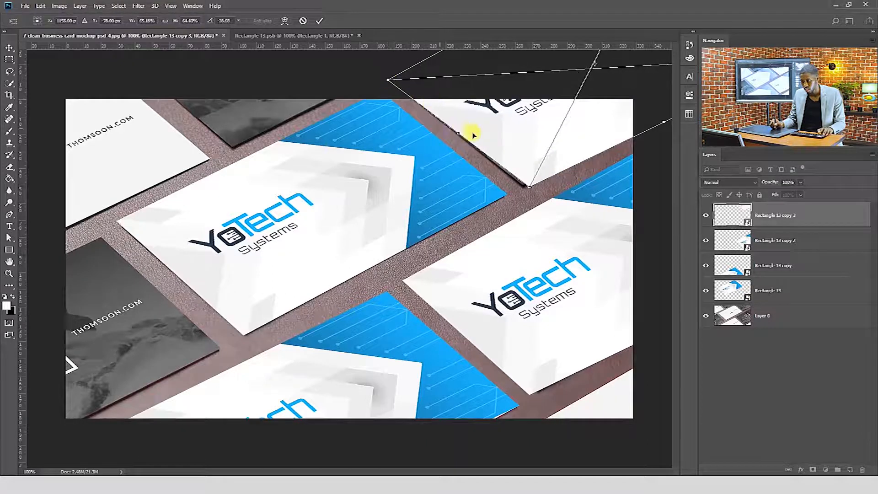
{"action": "left_click_drag", "start_coordinate": [525, 188], "coordinate": [522, 188]}
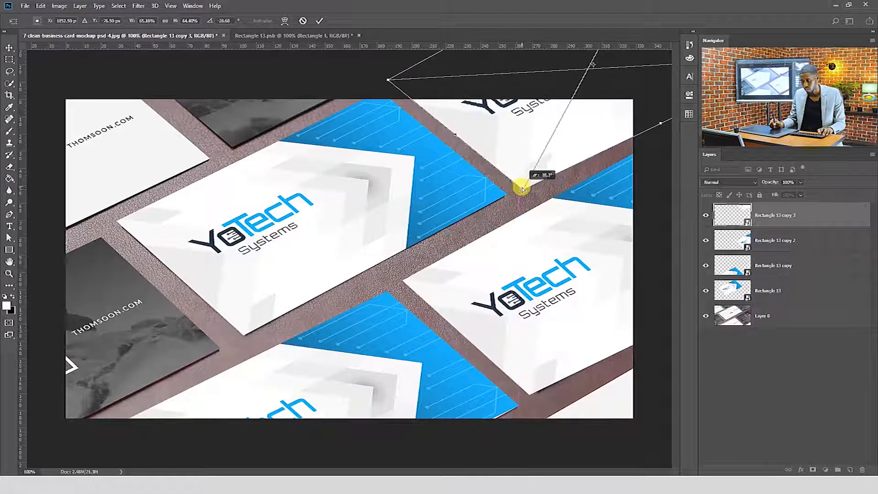
{"action": "key", "text": "Return"}
Step: Duplicate the YoTech card onto the two cards along the image's left edge
{"action": "left_click_drag", "start_coordinate": [543, 145], "coordinate": [158, 170]}
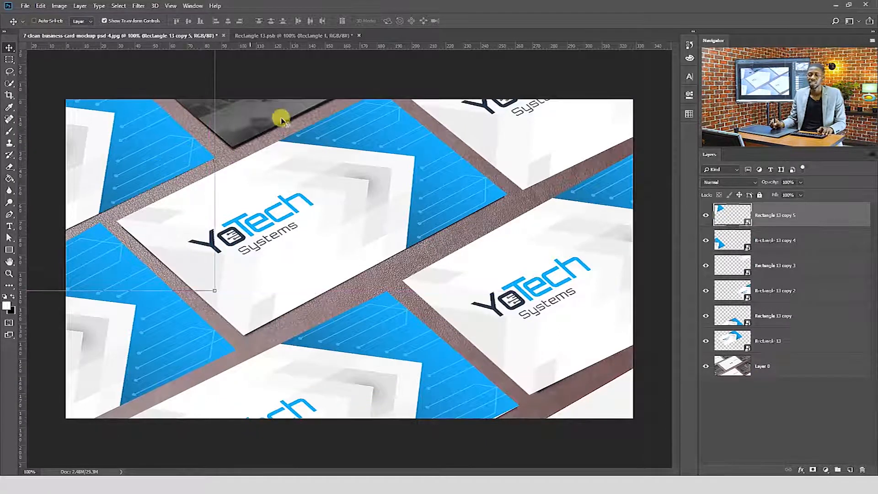
{"action": "left_click", "coordinate": [302, 92], "text": "ctrl"}
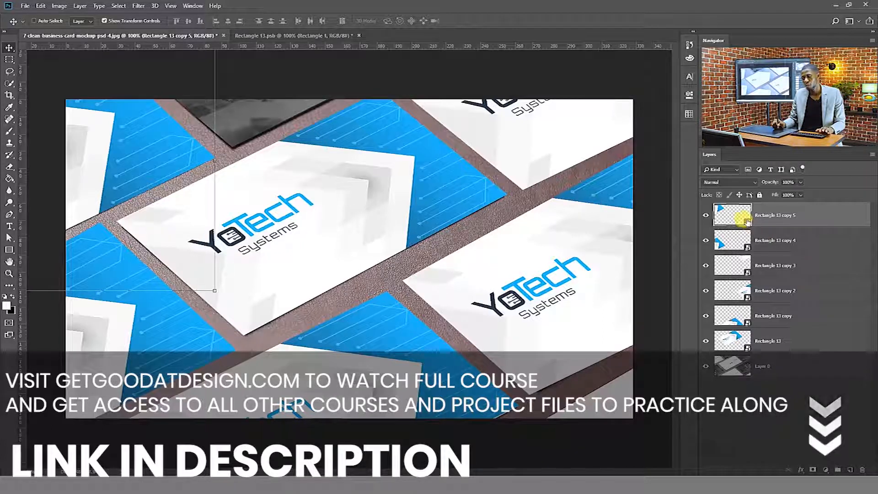
Step: Open the newest YoTech card copy's smart object contents, place the 6828 sky image over the design, enlarge it to cover the card, and save
{"action": "double_click", "coordinate": [747, 221]}
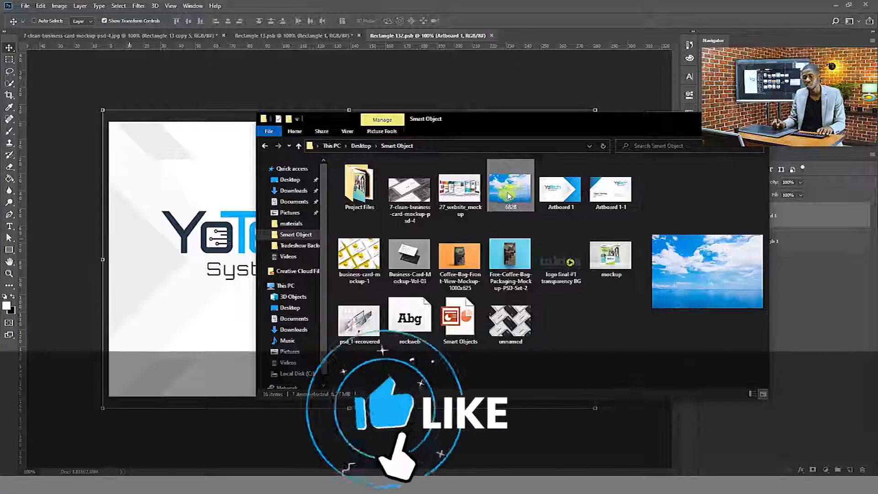
{"action": "left_click_drag", "start_coordinate": [510, 197], "coordinate": [214, 250]}
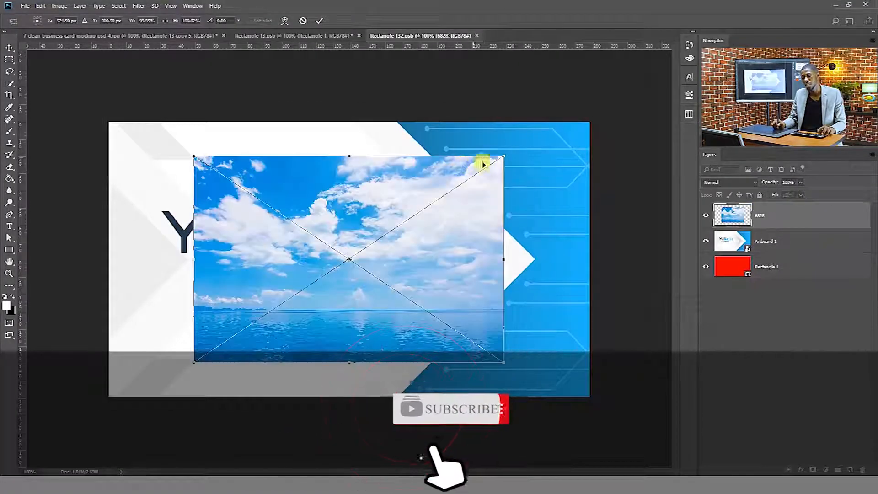
{"action": "left_click_drag", "start_coordinate": [502, 154], "coordinate": [594, 105]}
{"action": "key", "text": "Return"}
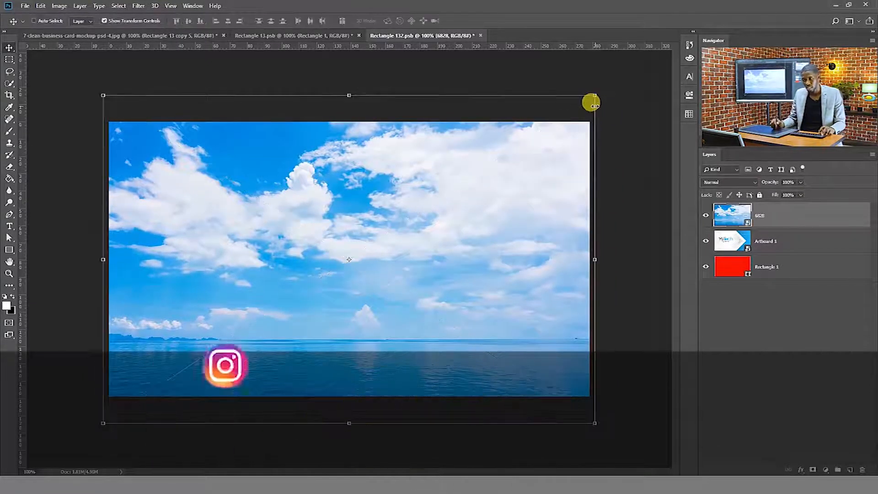
{"action": "left_click", "coordinate": [480, 36]}
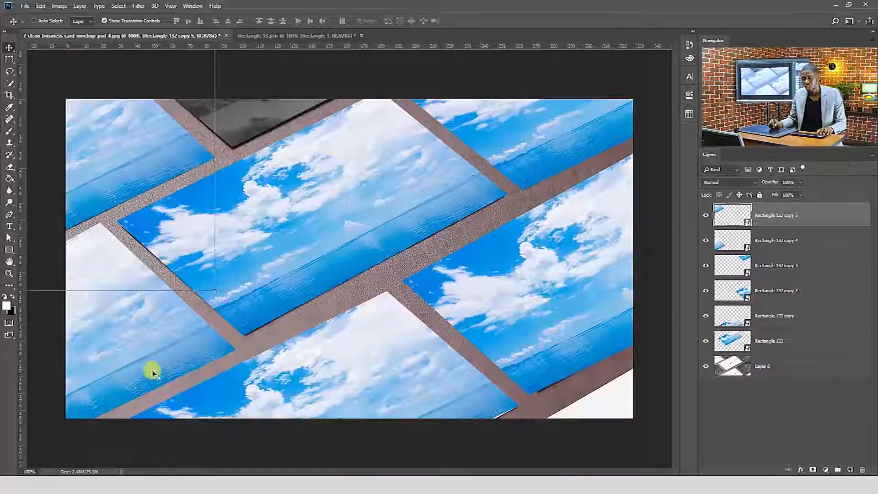
Step: Place travel-tourism-camera-photograph-wanderlust-P6SWX65 from the Project Files Photos folder as a linked smart object over the image's left half
{"action": "left_click", "coordinate": [104, 21]}
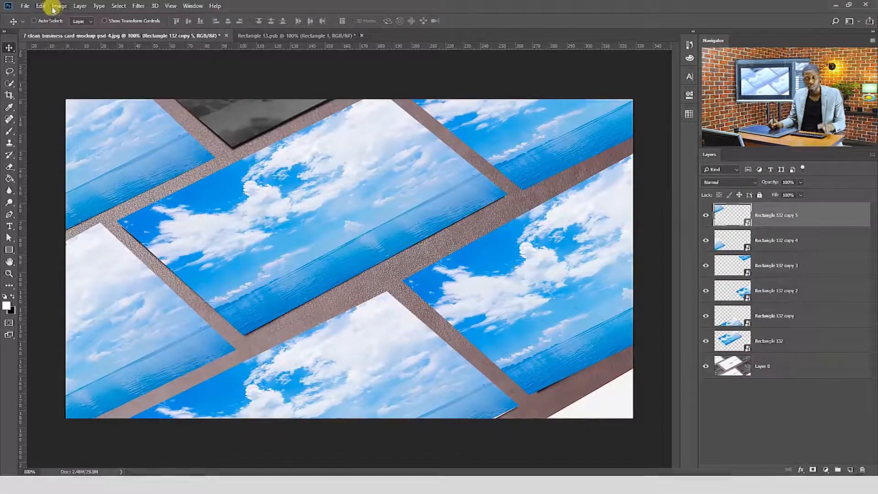
{"action": "left_click", "coordinate": [25, 7]}
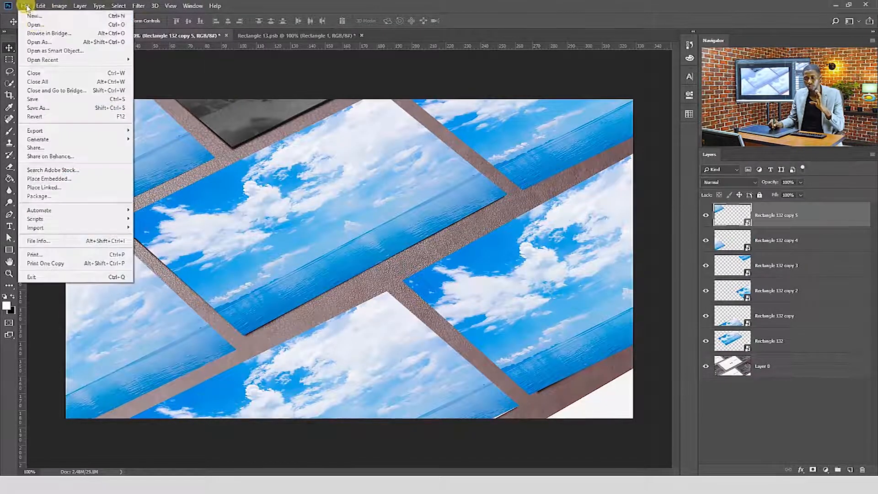
{"action": "left_click", "coordinate": [49, 189]}
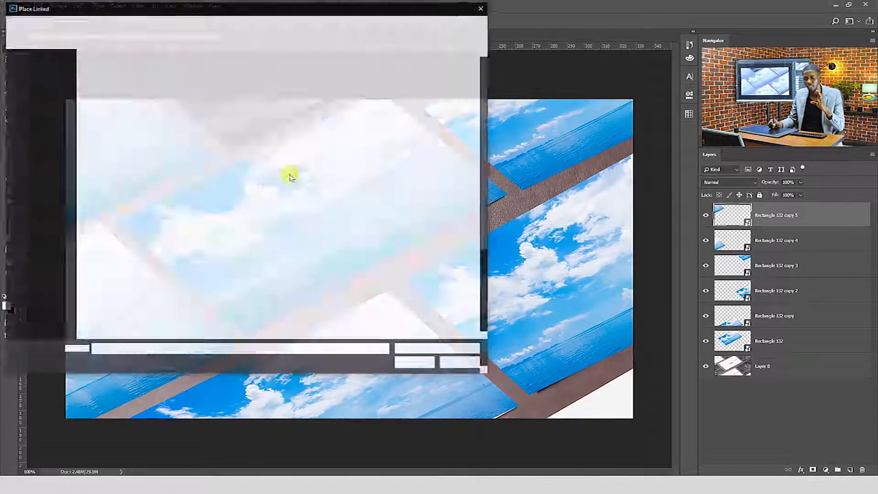
{"action": "left_click", "coordinate": [42, 126]}
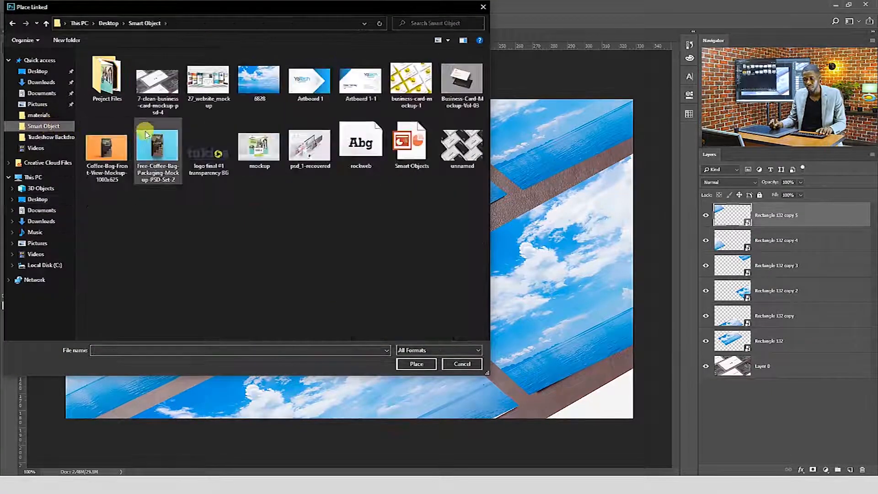
{"action": "double_click", "coordinate": [105, 78]}
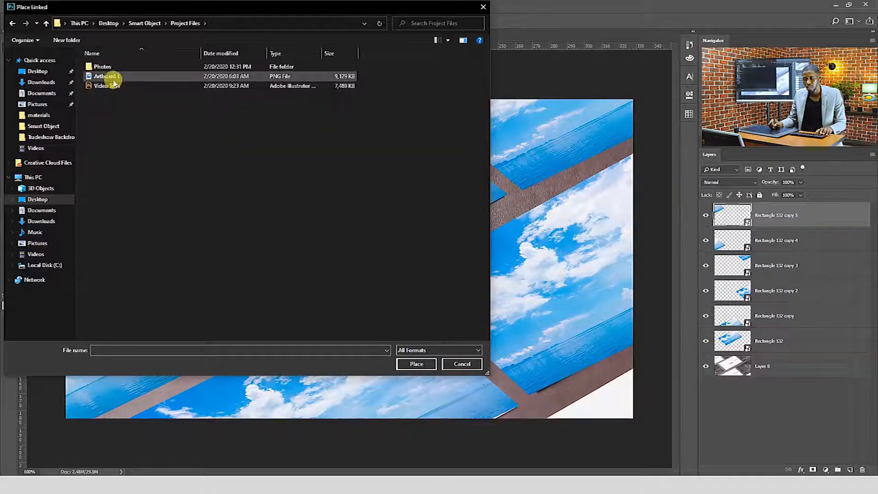
{"action": "double_click", "coordinate": [113, 68]}
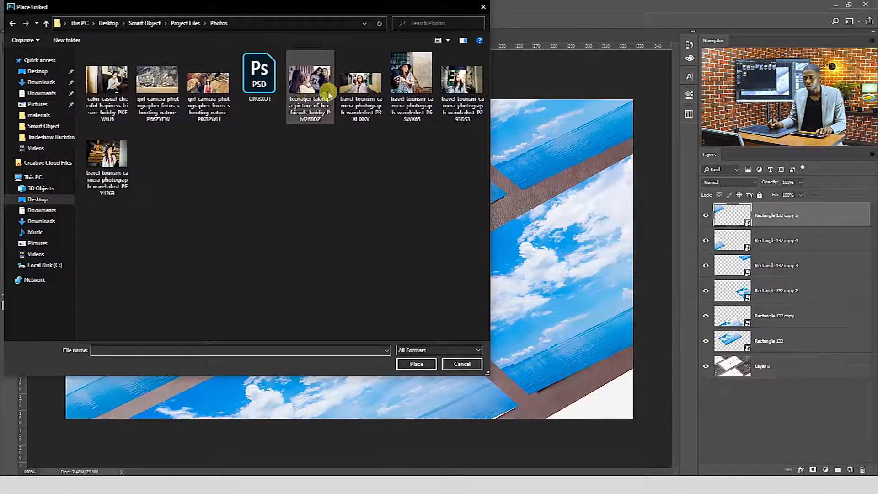
{"action": "double_click", "coordinate": [411, 81]}
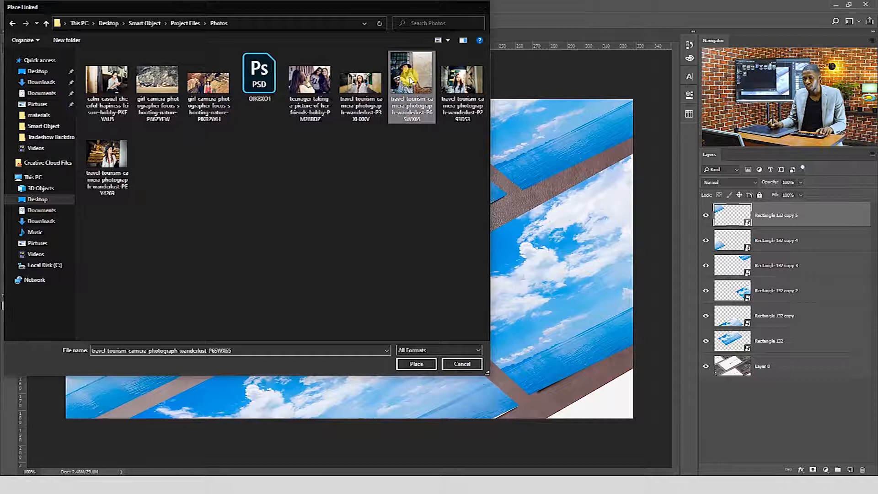
{"action": "left_click_drag", "start_coordinate": [317, 133], "coordinate": [241, 129]}
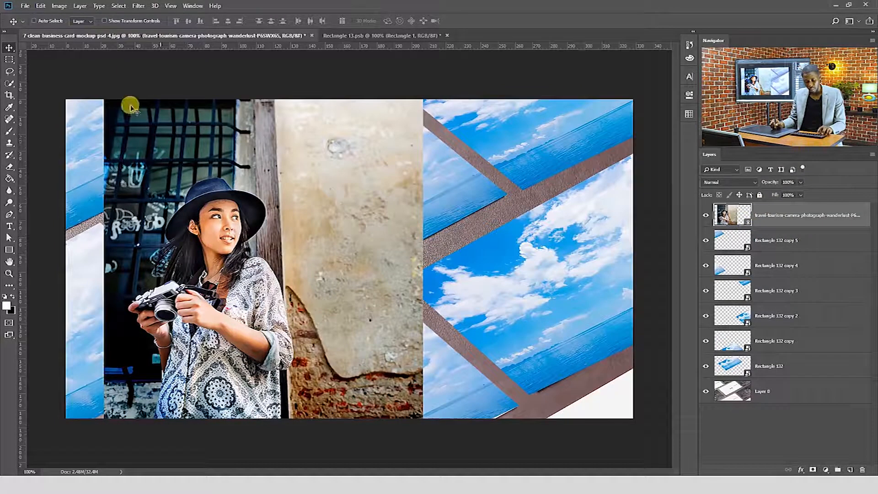
Step: Place travel-tourism-camera-photograph-wanderlust-P3XHXKV as a second linked photo to the right of the first one
{"action": "left_click", "coordinate": [25, 6]}
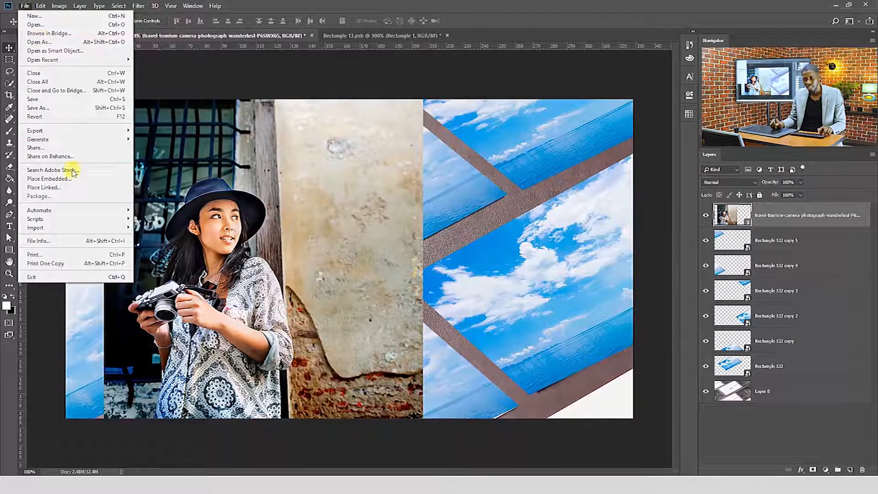
{"action": "left_click", "coordinate": [71, 188]}
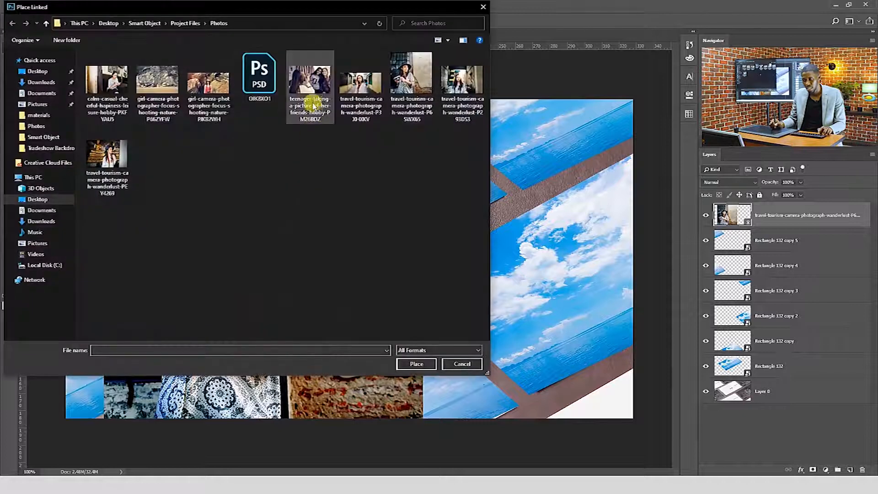
{"action": "left_click", "coordinate": [360, 86]}
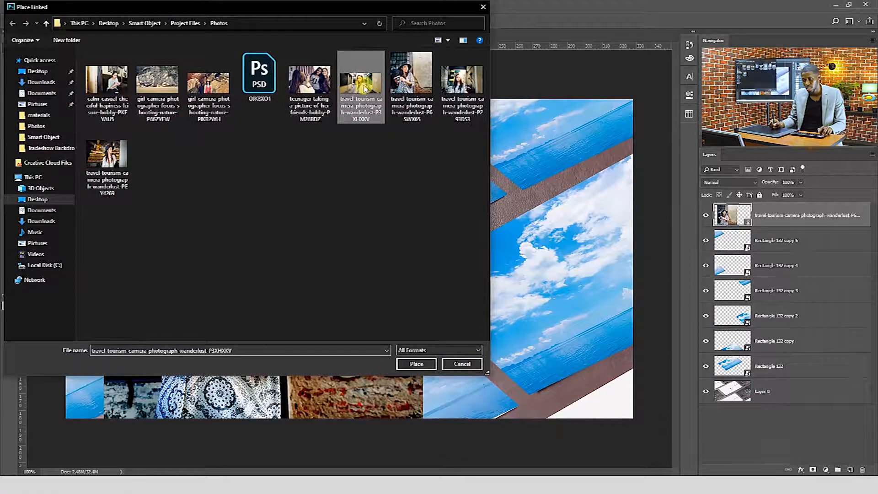
{"action": "double_click", "coordinate": [359, 88]}
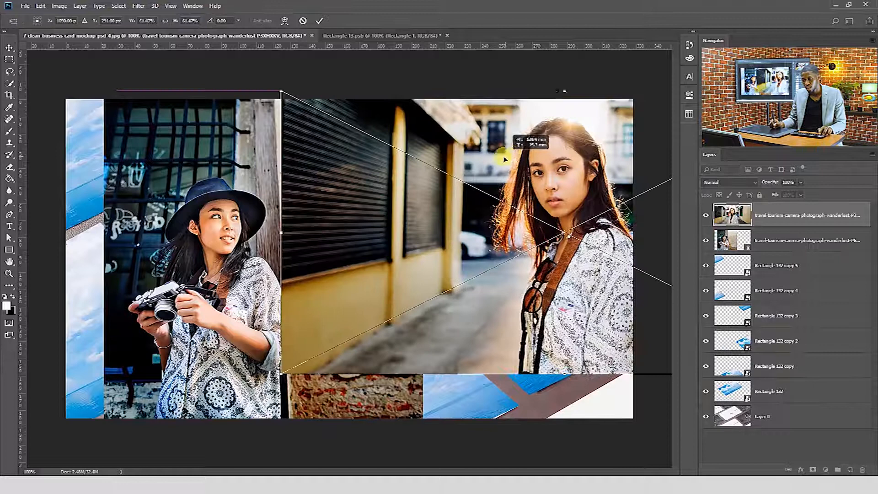
{"action": "key", "text": "Return"}
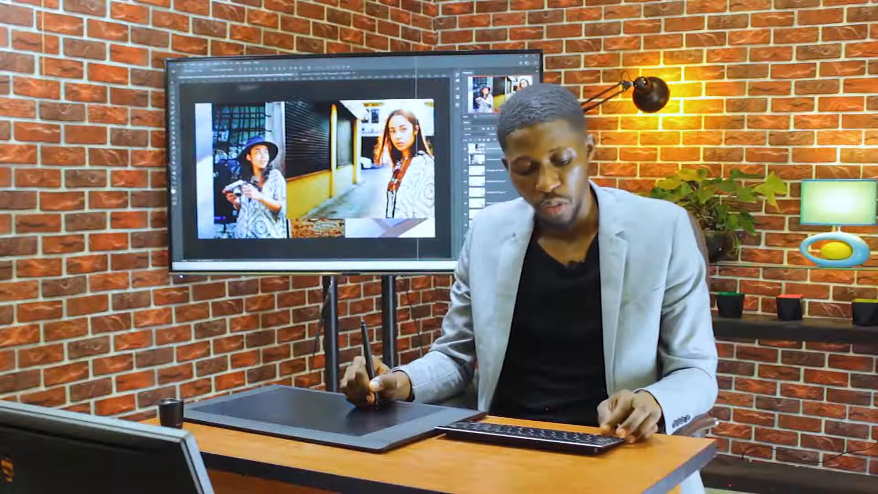
Step: Switch to File Explorer and copy the P3XHXKV travel photo from the Photos folder inside Project Files
{"action": "key", "text": "super+Tab"}
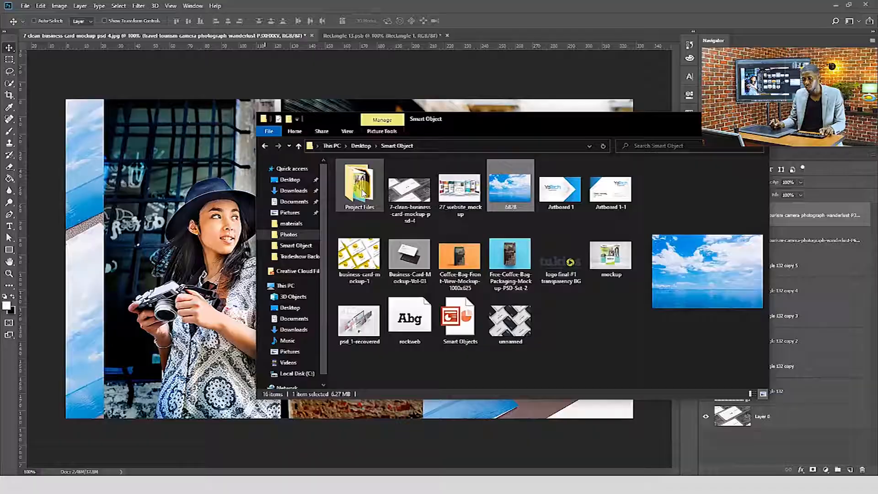
{"action": "double_click", "coordinate": [361, 187]}
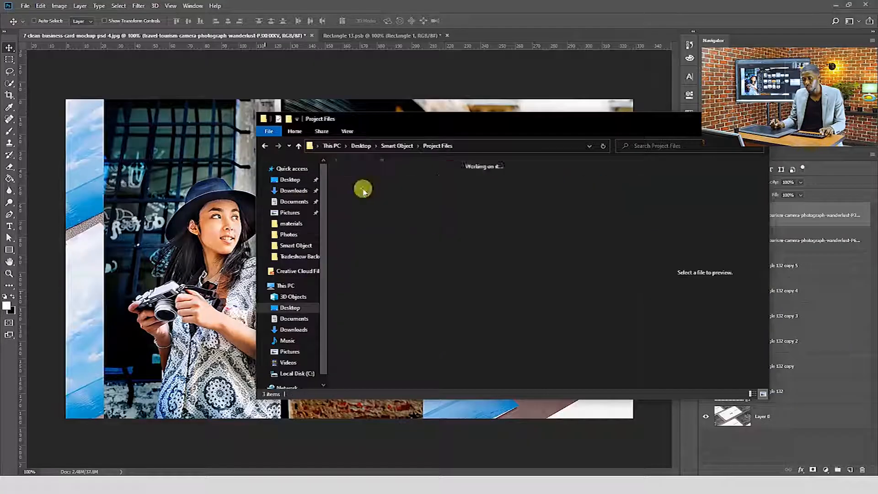
{"action": "double_click", "coordinate": [360, 186]}
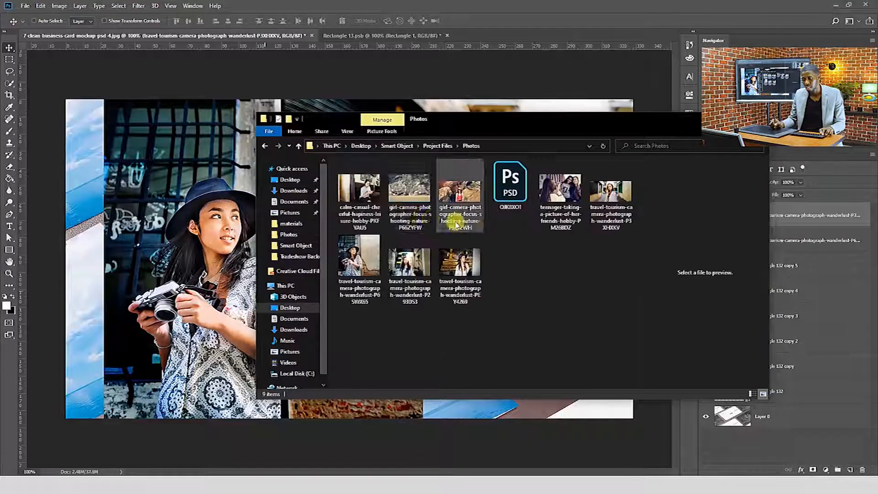
{"action": "left_click", "coordinate": [612, 201]}
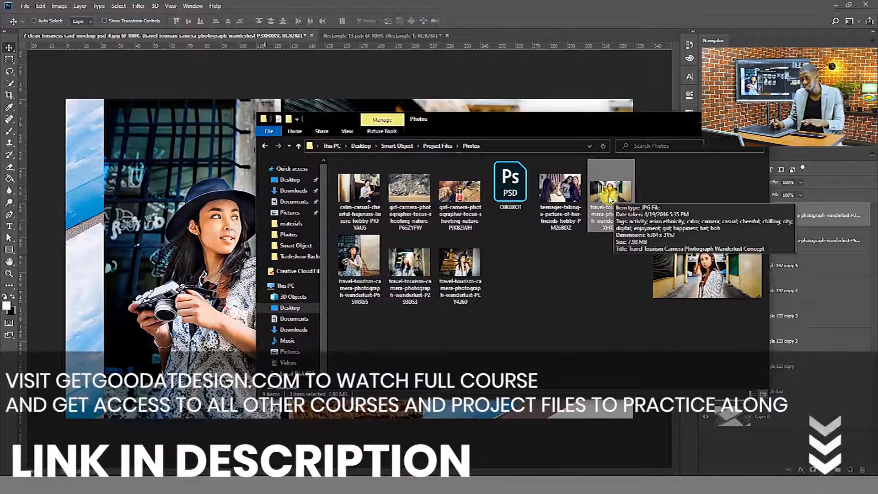
{"action": "right_click", "coordinate": [611, 200]}
{"action": "left_click", "coordinate": [499, 360]}
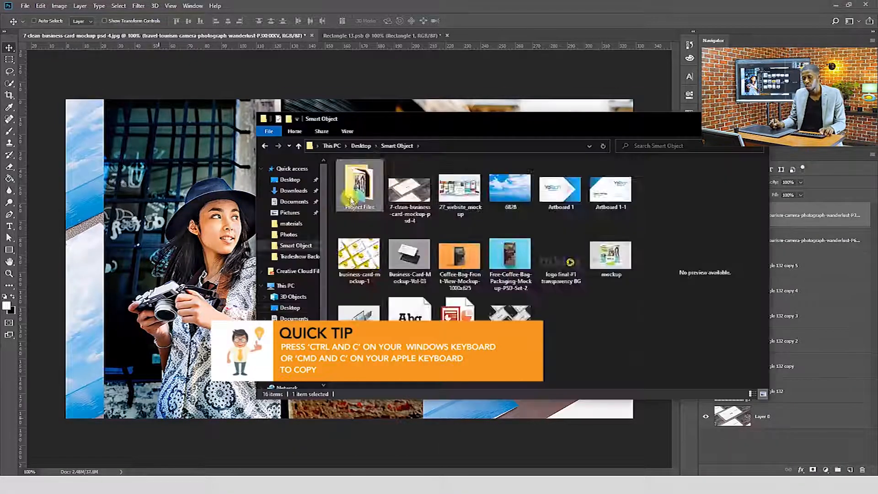
Step: Delete the P3XHXKV travel photo and the calm-casual-cheerful-hapiness-leisure-hobby-PKFYAU5 photo from the Photos folder
{"action": "double_click", "coordinate": [352, 201]}
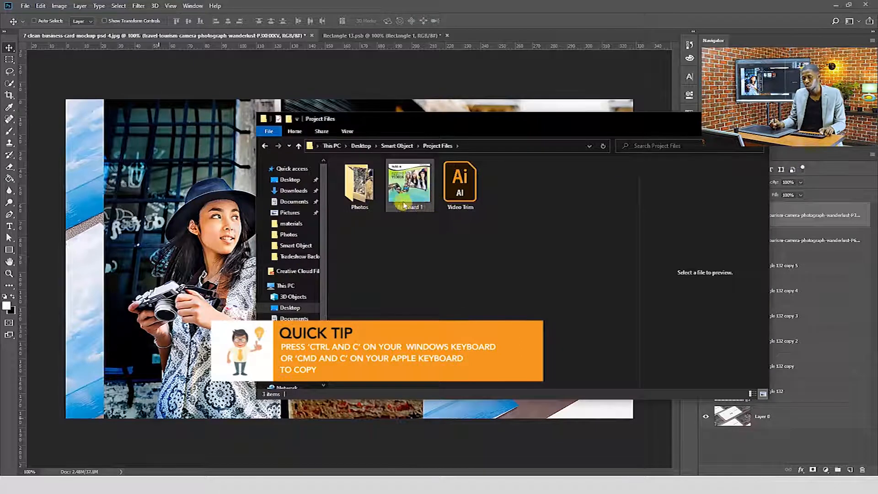
{"action": "double_click", "coordinate": [359, 188]}
{"action": "left_click", "coordinate": [606, 199]}
{"action": "key", "text": "Delete"}
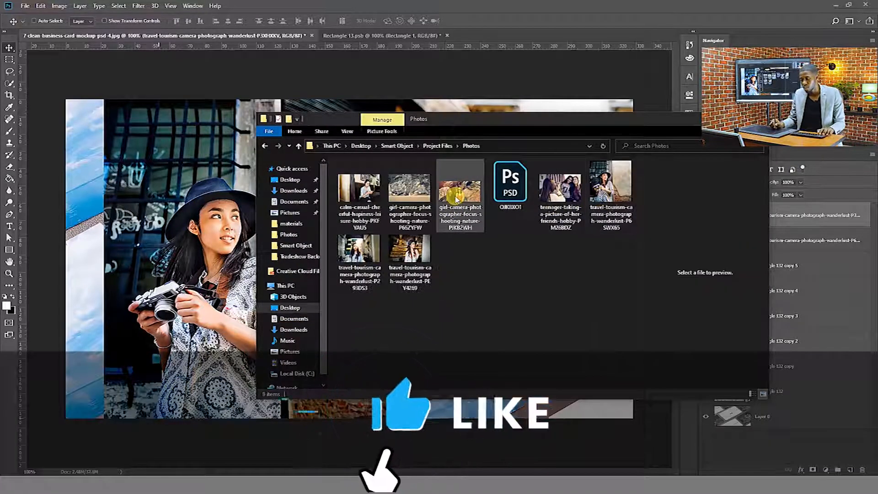
{"action": "right_click", "coordinate": [359, 188]}
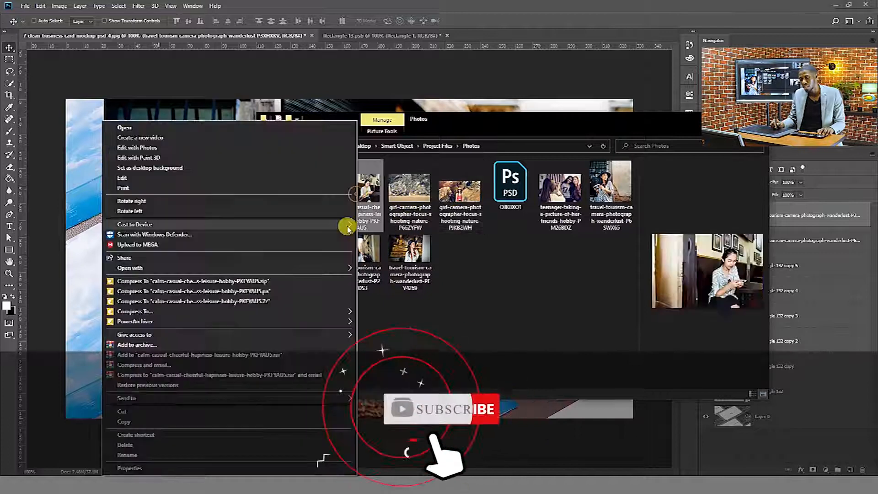
{"action": "left_click", "coordinate": [118, 445]}
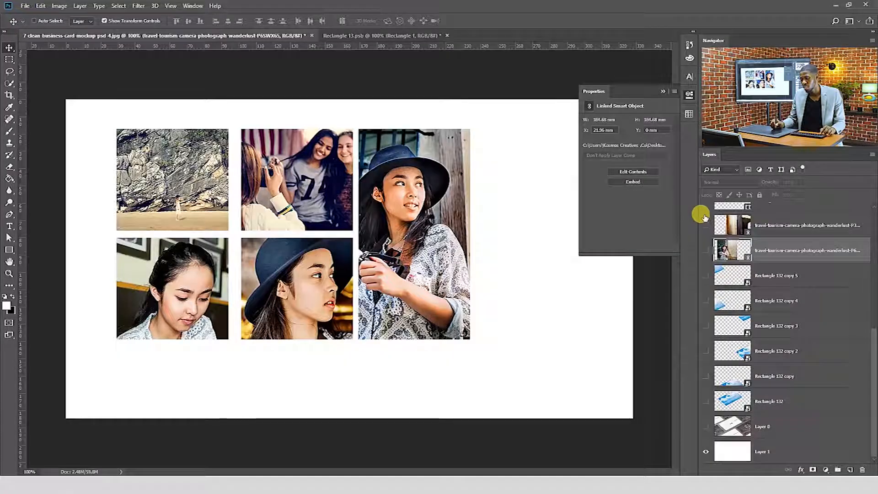
Step: Select all the photo collage layers above the sky card layers and group them
{"action": "left_click", "coordinate": [800, 280]}
{"action": "mouse_move", "coordinate": [872, 333]}
{"action": "left_mouse_down"}
{"action": "mouse_move", "coordinate": [872, 243]}
{"action": "mouse_move", "coordinate": [874, 324]}
{"action": "left_mouse_up"}
{"action": "left_click", "coordinate": [869, 241]}
{"action": "left_click", "coordinate": [866, 221]}
{"action": "left_click", "coordinate": [860, 318], "text": "shift"}
{"action": "key", "text": "ctrl+g"}
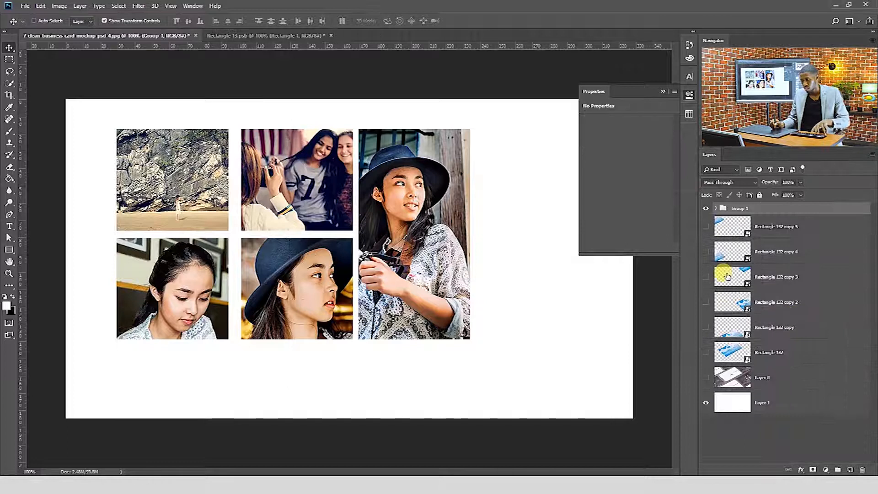
Step: Show the business card mockup layers again, hide the photo collage group and collapse the layer properties
{"action": "left_click", "coordinate": [706, 226]}
{"action": "left_click", "coordinate": [707, 251]}
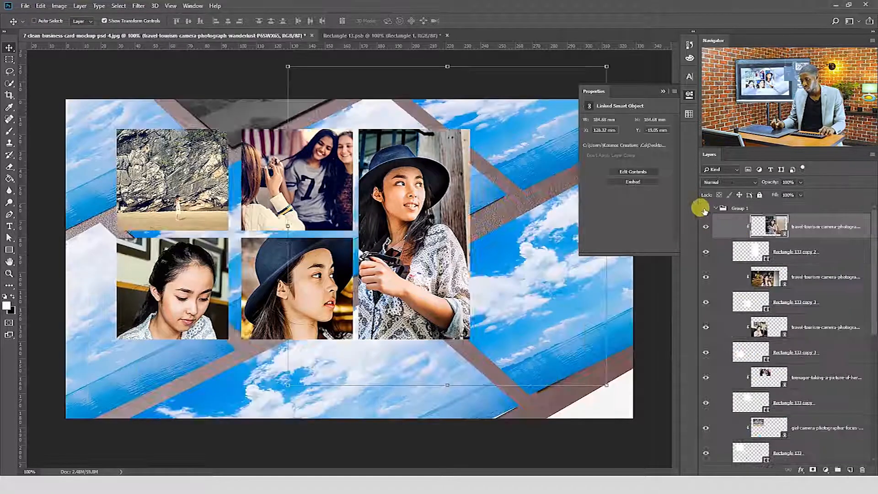
{"action": "left_click", "coordinate": [706, 209]}
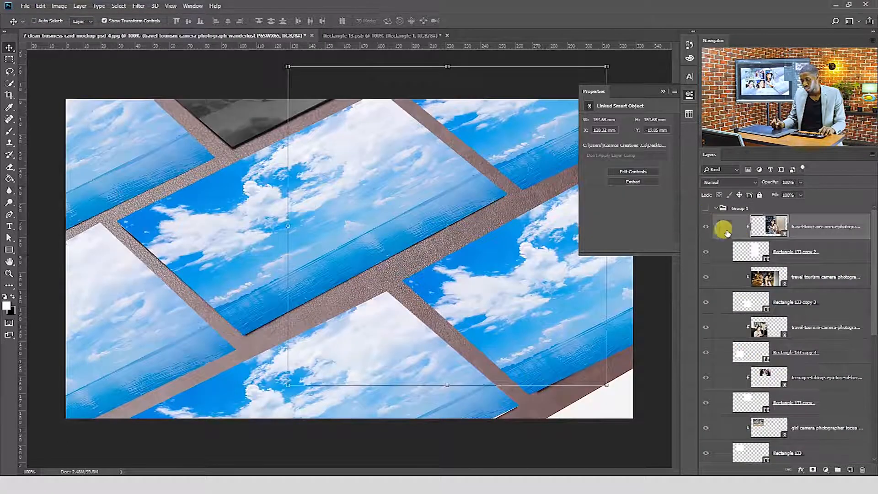
{"action": "left_click", "coordinate": [168, 67], "text": "ctrl"}
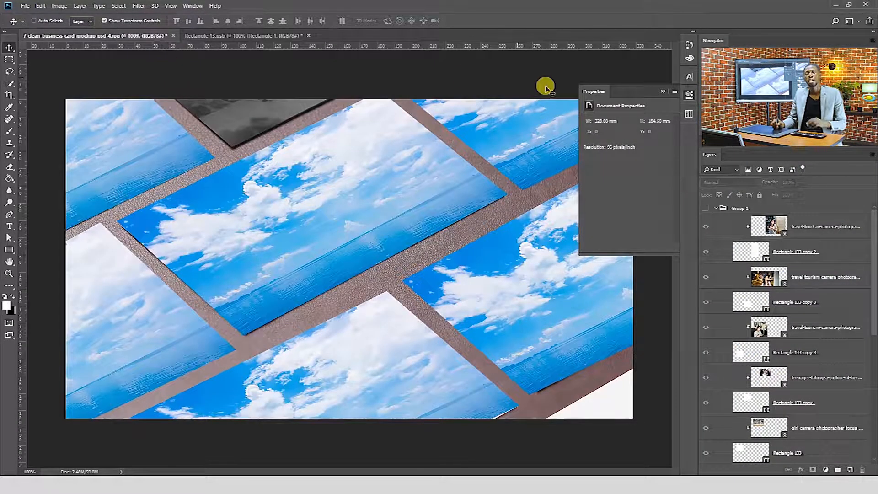
{"action": "left_click", "coordinate": [663, 94]}
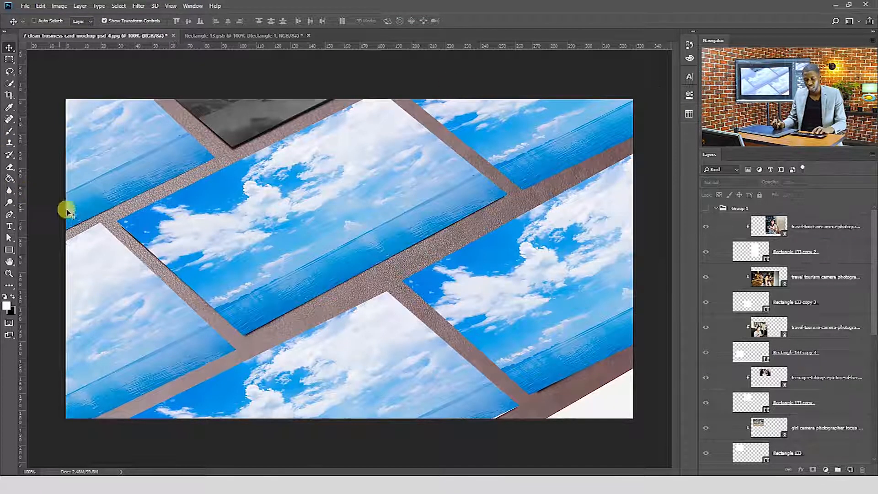
Step: Add a red text layer reading "smart object" over the card mockup and place it above Group 1
{"action": "key", "text": "t"}
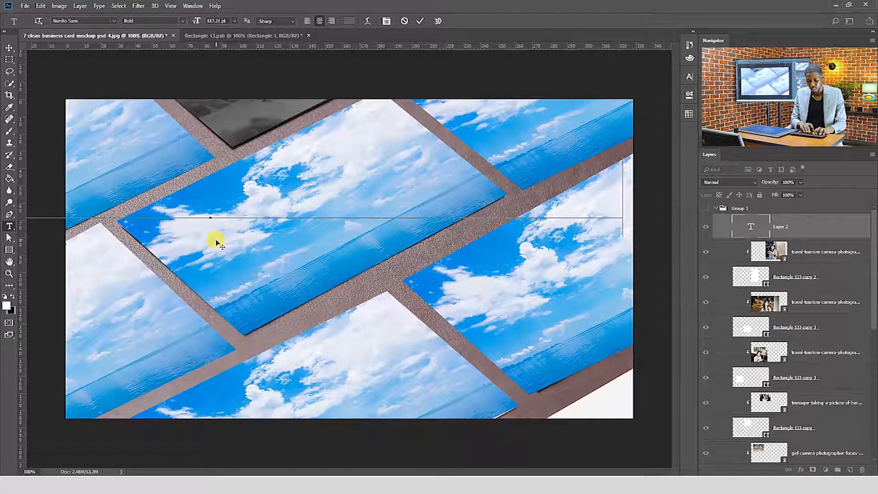
{"action": "key", "text": "ctrl+a"}
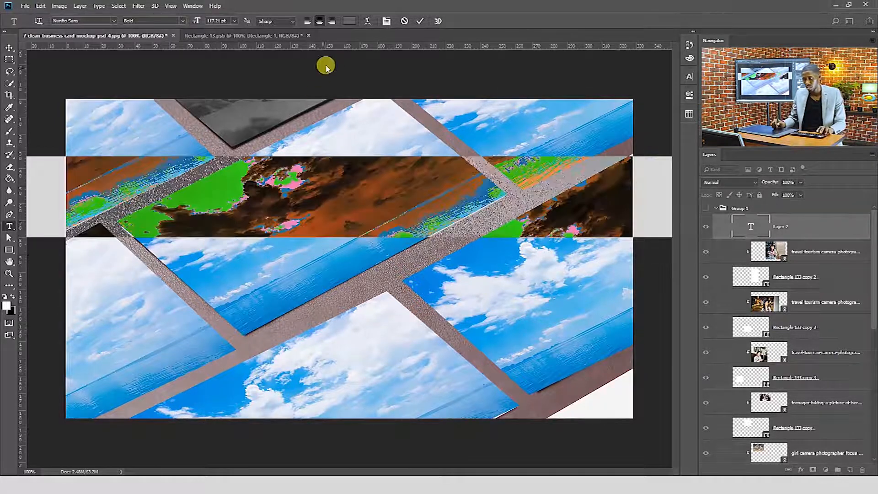
{"action": "left_click", "coordinate": [349, 21]}
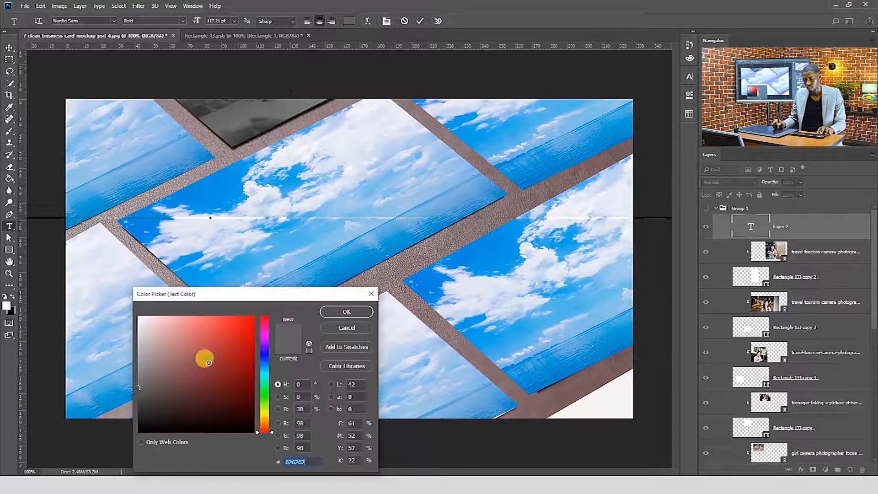
{"action": "left_click", "coordinate": [323, 312]}
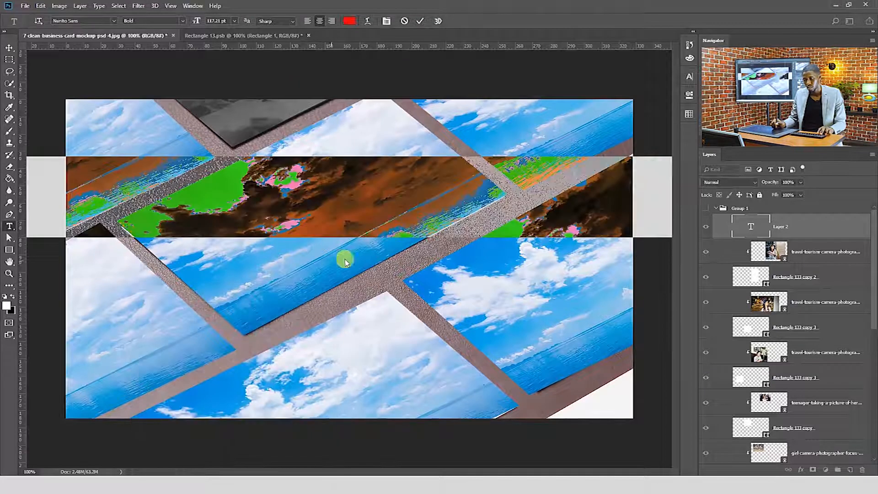
{"action": "left_click", "coordinate": [8, 48]}
{"action": "left_click_drag", "start_coordinate": [769, 225], "coordinate": [772, 205]}
Step: Set the new text's tracking to 0 and shift it so the start of the phrase lies on the mockup
{"action": "left_click", "coordinate": [687, 79]}
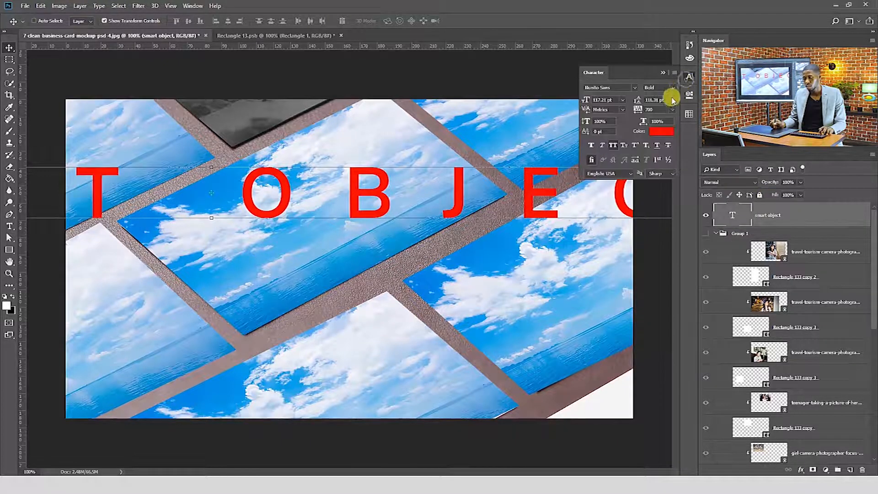
{"action": "left_click", "coordinate": [672, 110]}
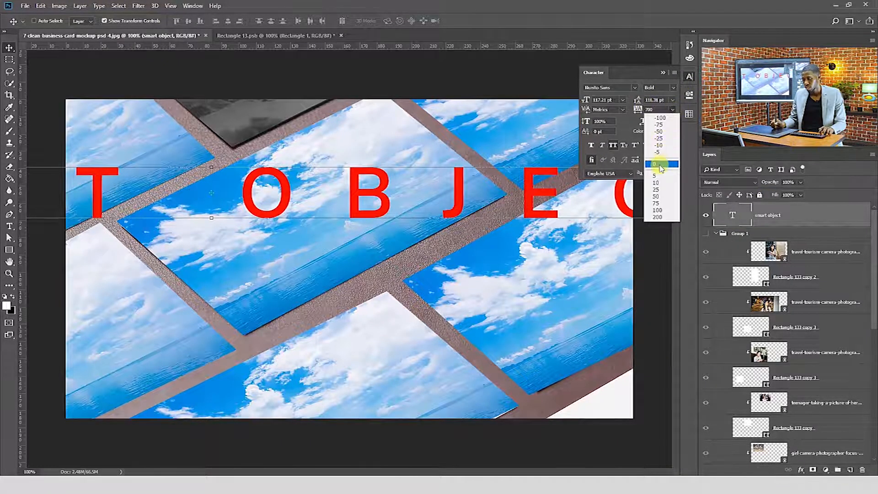
{"action": "left_click", "coordinate": [661, 168]}
{"action": "left_click_drag", "start_coordinate": [403, 195], "coordinate": [606, 200]}
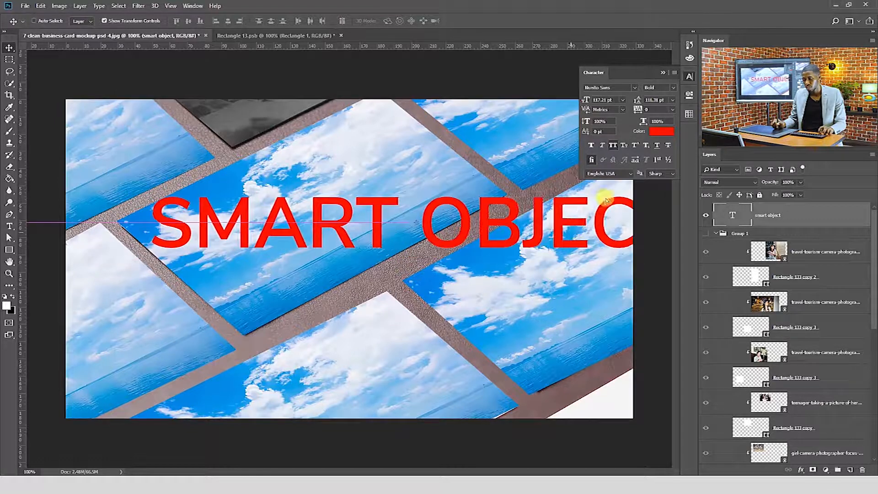
Step: Reduce the SMART OBJECT text's font size to 59.21 pt and position it over the central card
{"action": "left_click_drag", "start_coordinate": [584, 99], "coordinate": [569, 99]}
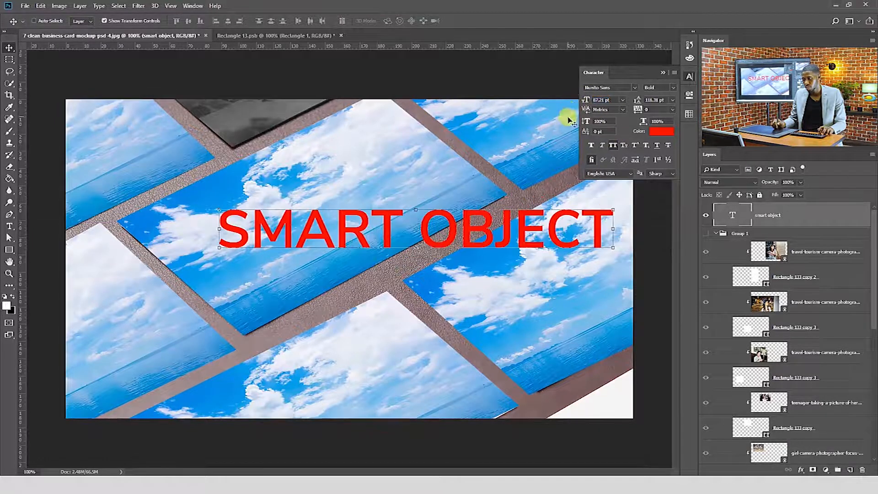
{"action": "left_click_drag", "start_coordinate": [501, 234], "coordinate": [459, 223]}
{"action": "left_click_drag", "start_coordinate": [585, 100], "coordinate": [572, 102]}
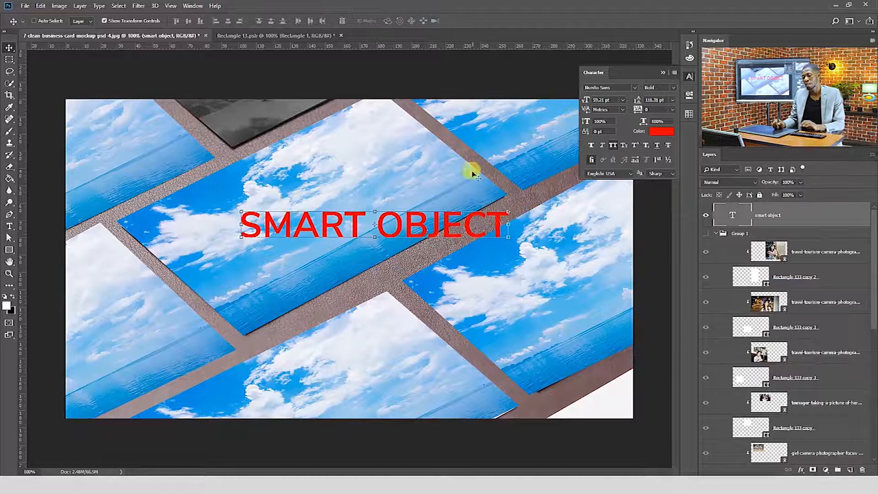
{"action": "left_click_drag", "start_coordinate": [466, 222], "coordinate": [435, 205]}
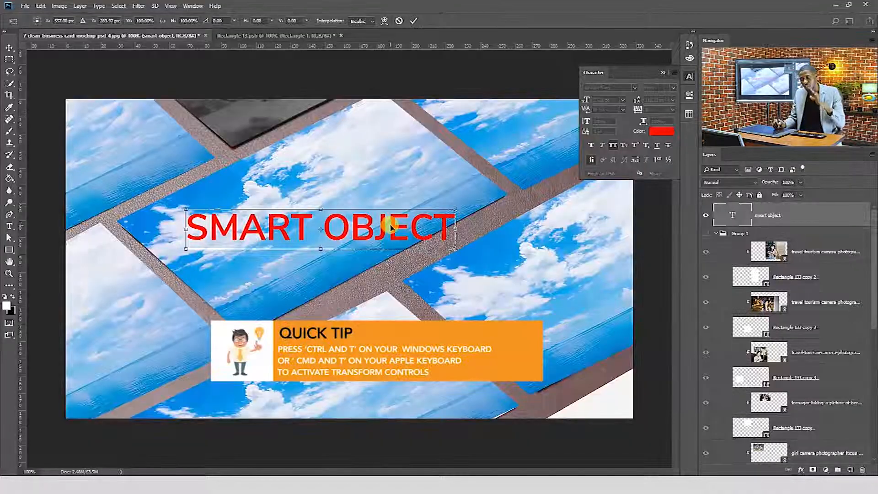
Step: Examine which transform options are available for the live SMART OBJECT text layer
{"action": "right_click", "coordinate": [390, 227]}
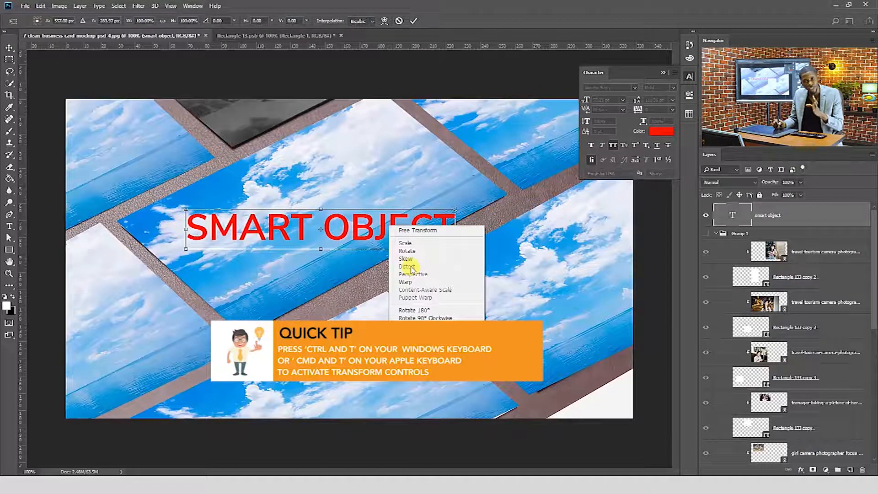
{"action": "left_click", "coordinate": [402, 212]}
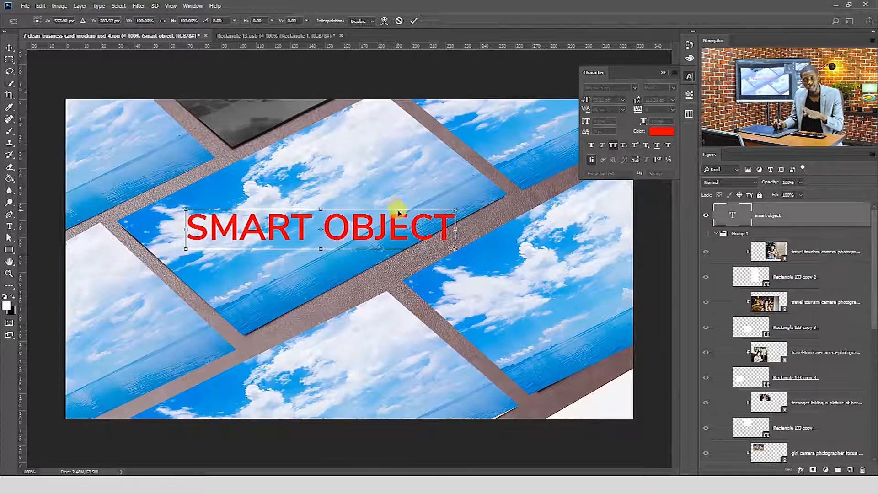
{"action": "key", "text": "Return"}
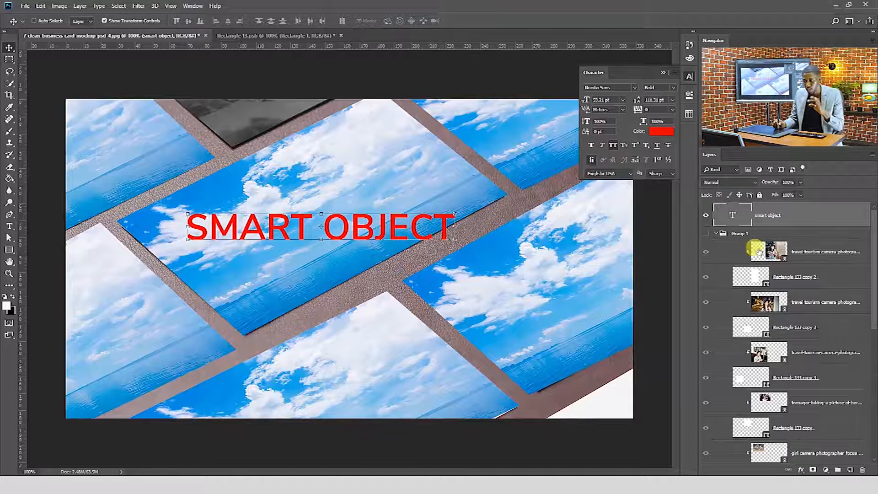
Step: Try rasterizing the SMART OBJECT text and distorting it to follow the central card's perspective, and undo the attempt
{"action": "right_click", "coordinate": [778, 224]}
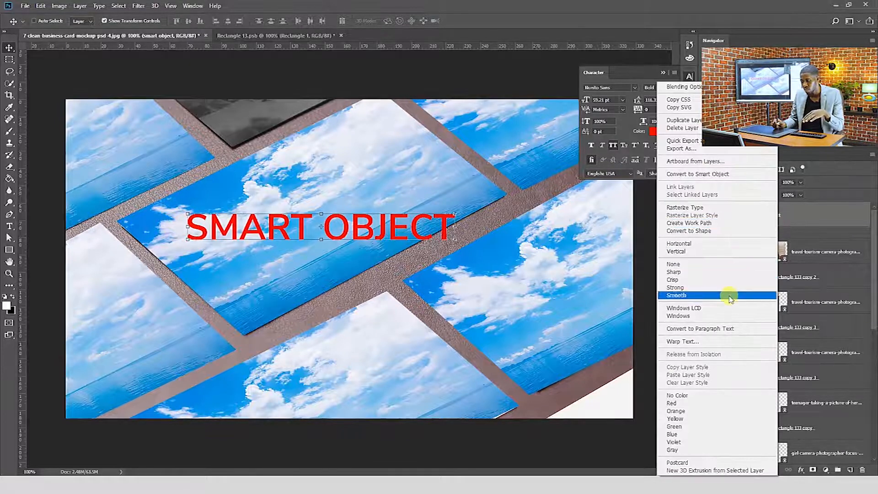
{"action": "left_click", "coordinate": [709, 272]}
{"action": "key", "text": "ctrl+t"}
{"action": "right_click", "coordinate": [384, 238]}
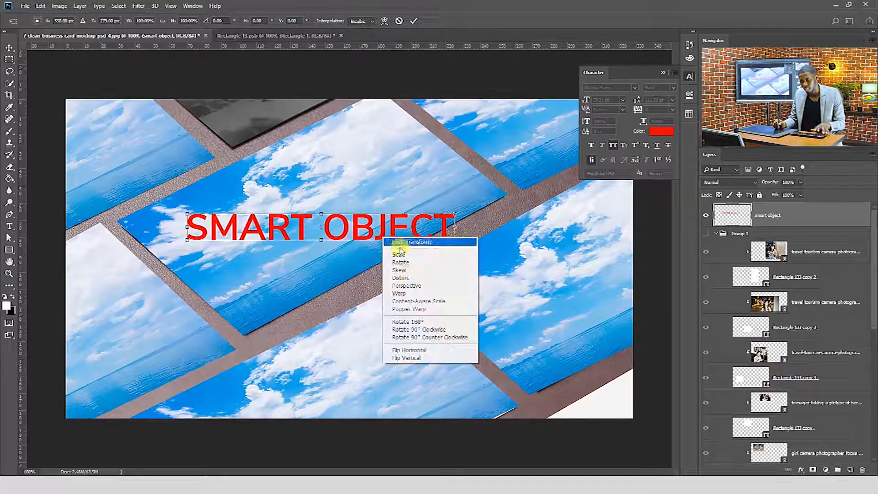
{"action": "left_click", "coordinate": [406, 280]}
{"action": "left_click_drag", "start_coordinate": [455, 214], "coordinate": [430, 175]}
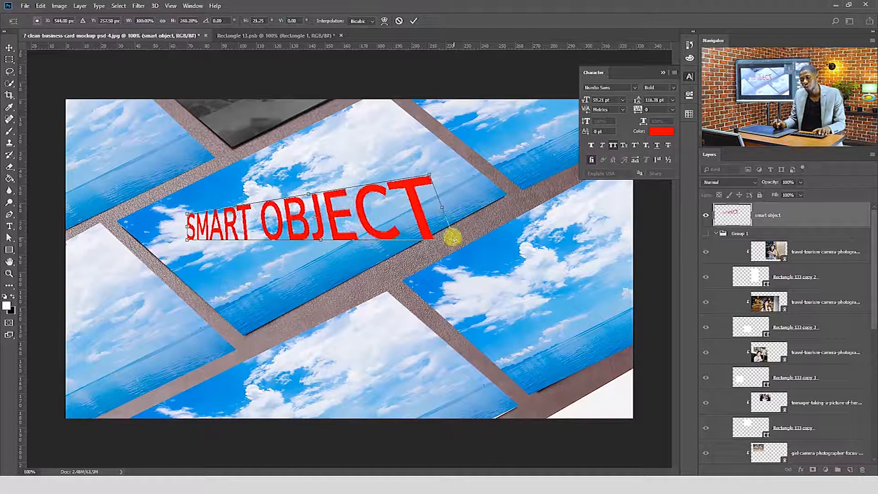
{"action": "left_click_drag", "start_coordinate": [455, 239], "coordinate": [433, 197]}
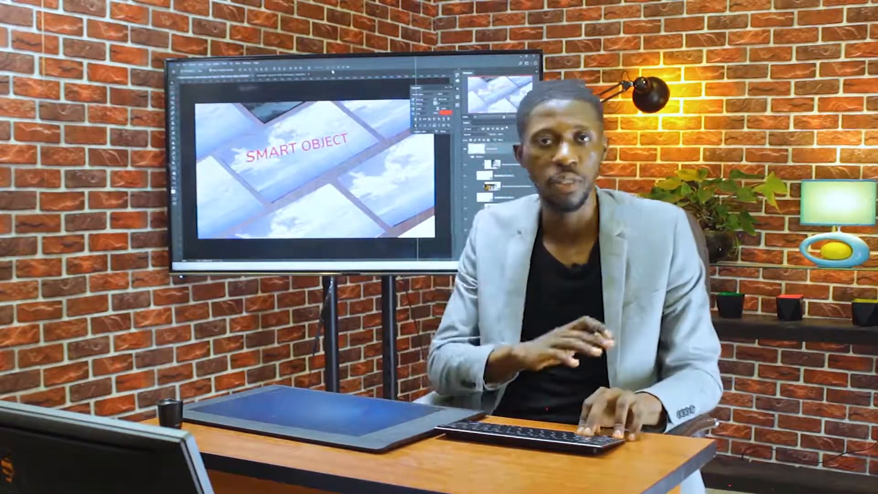
{"action": "key", "text": "ctrl+z"}
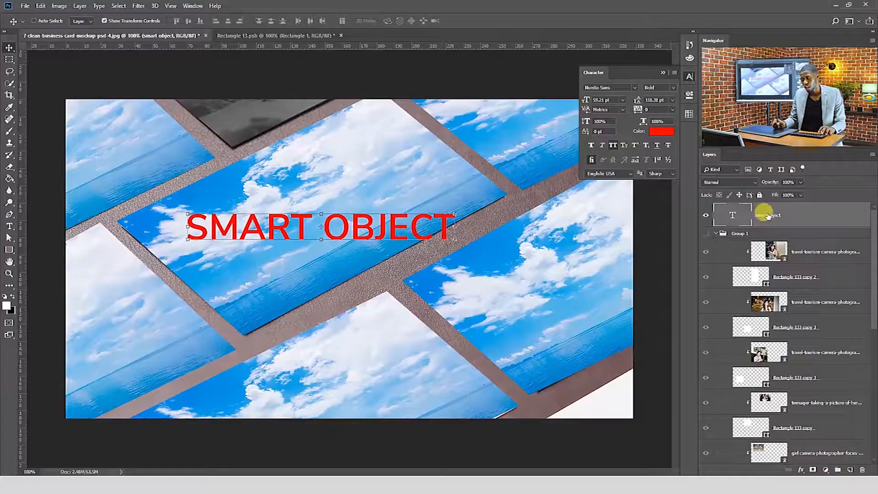
Step: Convert the SMART OBJECT text layer to a smart object and distort it to follow the central card's upper edge
{"action": "right_click", "coordinate": [765, 213]}
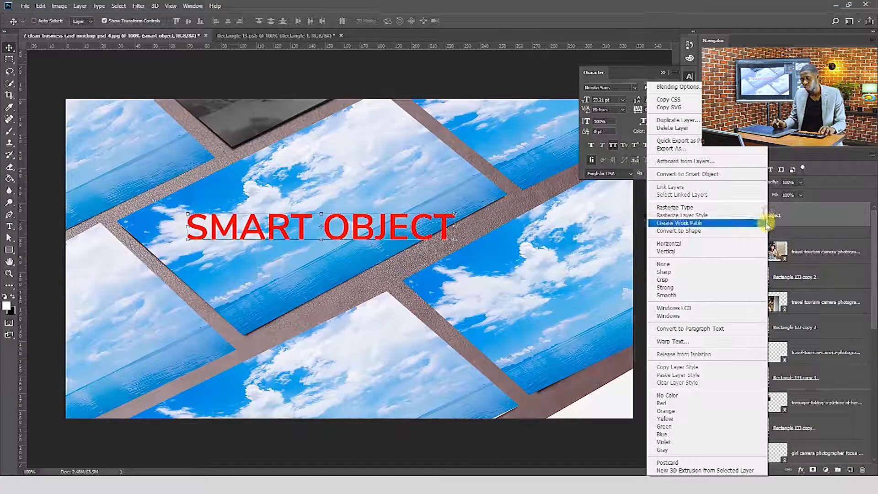
{"action": "left_click", "coordinate": [700, 174]}
{"action": "key", "text": "ctrl+t"}
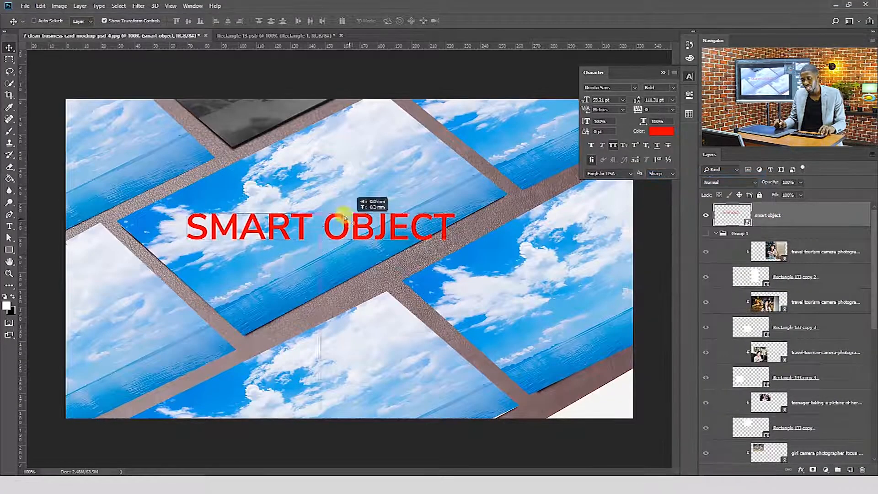
{"action": "right_click", "coordinate": [356, 224]}
{"action": "left_click", "coordinate": [401, 279]}
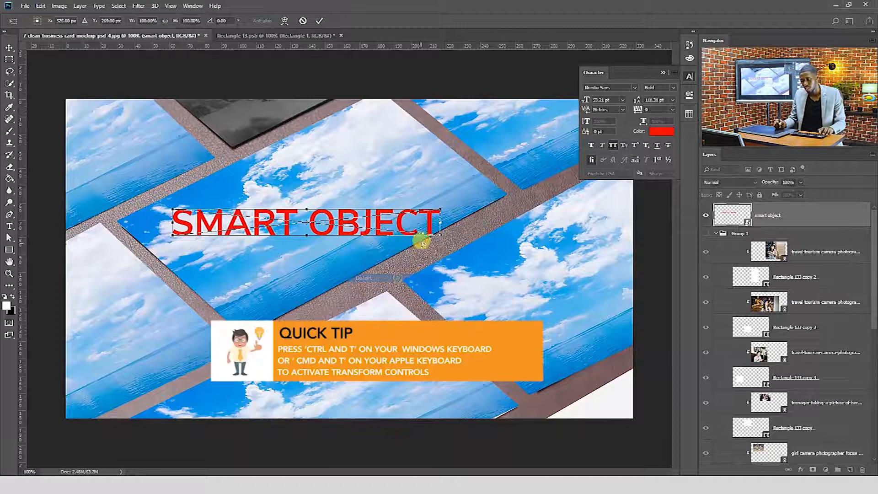
{"action": "left_click_drag", "start_coordinate": [441, 208], "coordinate": [336, 121]}
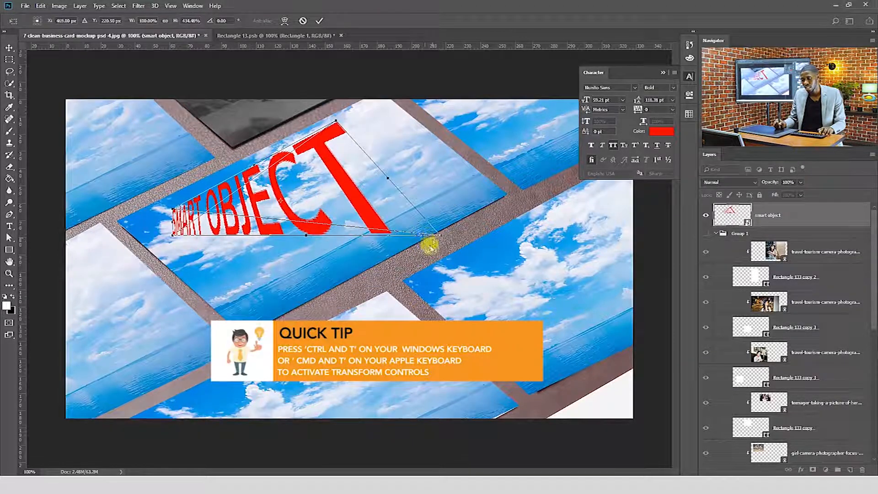
{"action": "left_click_drag", "start_coordinate": [438, 234], "coordinate": [388, 143]}
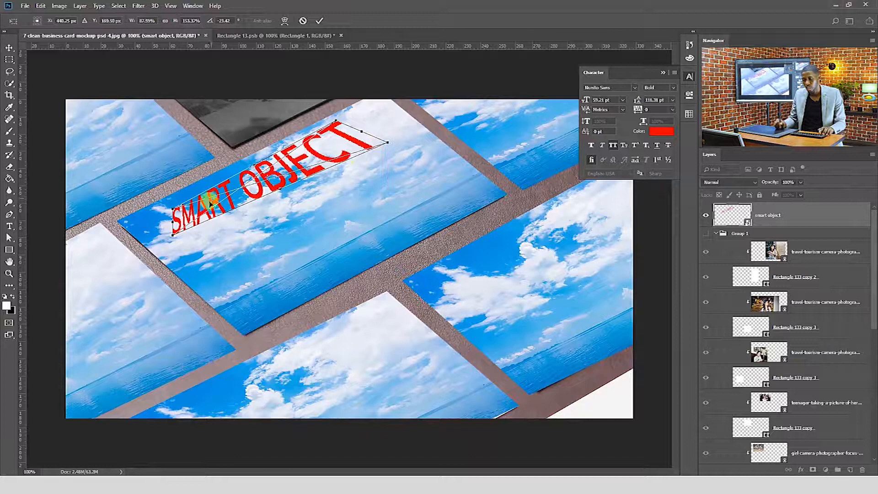
{"action": "left_click_drag", "start_coordinate": [173, 236], "coordinate": [201, 222]}
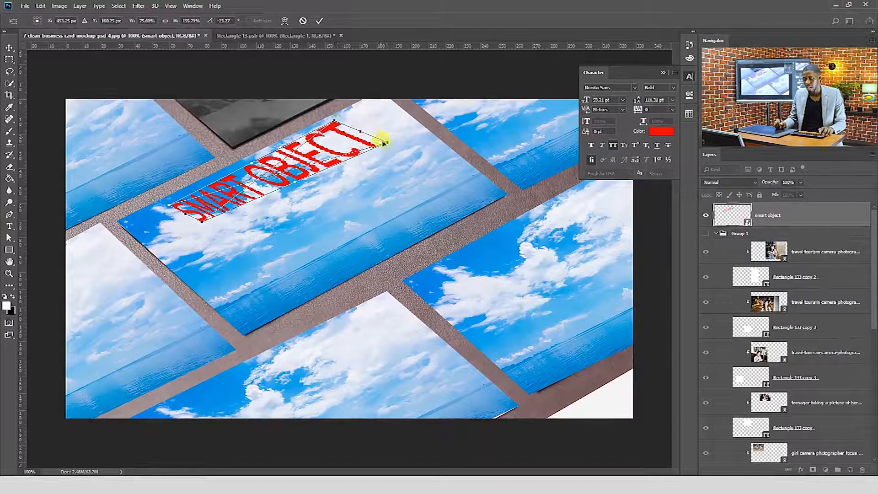
{"action": "left_click_drag", "start_coordinate": [387, 144], "coordinate": [340, 127]}
{"action": "left_click_drag", "start_coordinate": [170, 207], "coordinate": [176, 206]}
{"action": "key", "text": "Return"}
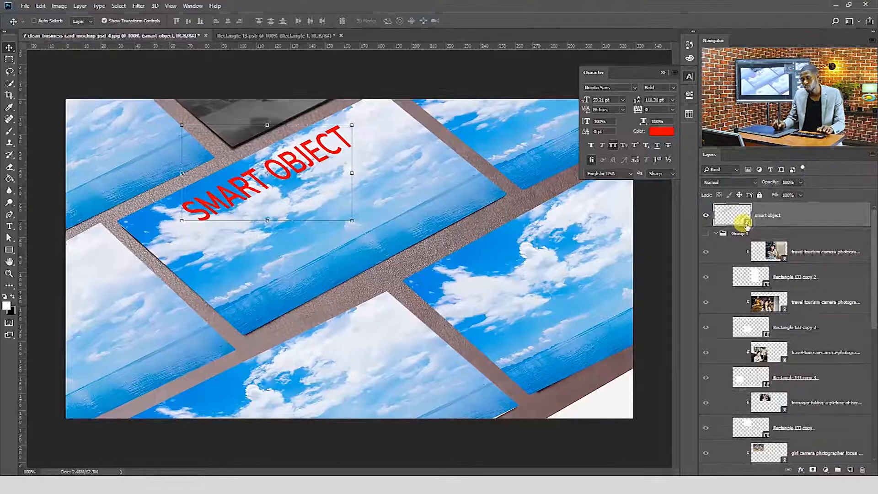
Step: Open the text smart object's contents, replace its wording with "HOLIDAY!", and save and close it to update the mockup
{"action": "double_click", "coordinate": [748, 226]}
{"action": "type", "text": "HOLI"}
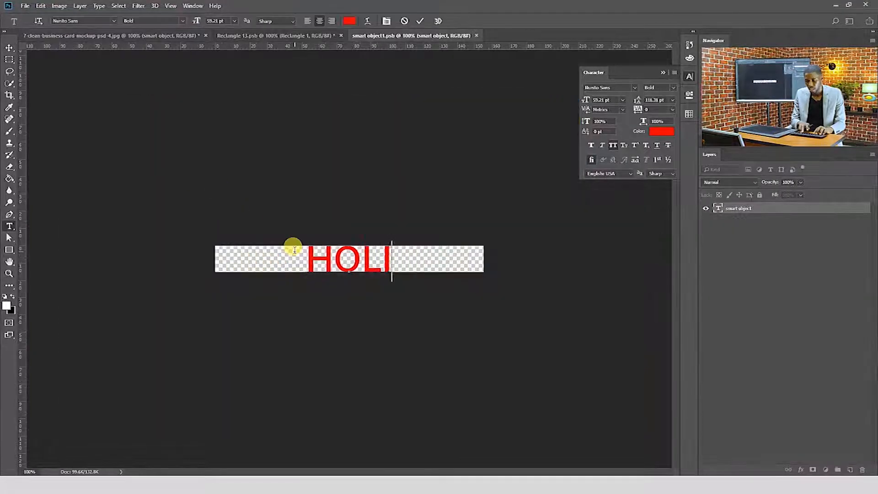
{"action": "type", "text": "DAY"}
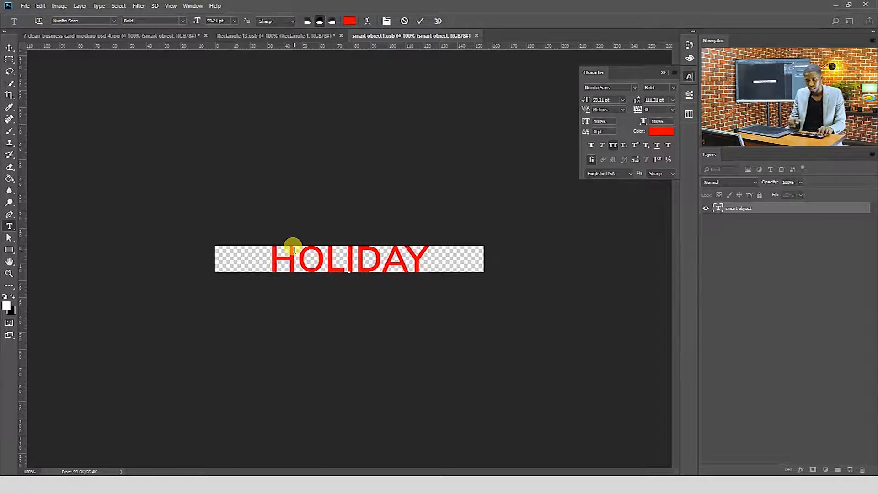
{"action": "type", "text": "!"}
{"action": "left_click", "coordinate": [9, 48]}
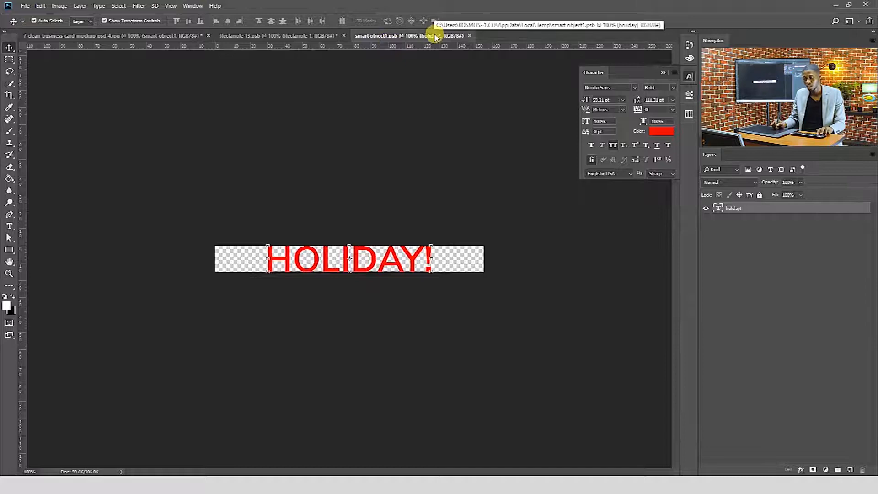
{"action": "key", "text": "ctrl+w"}
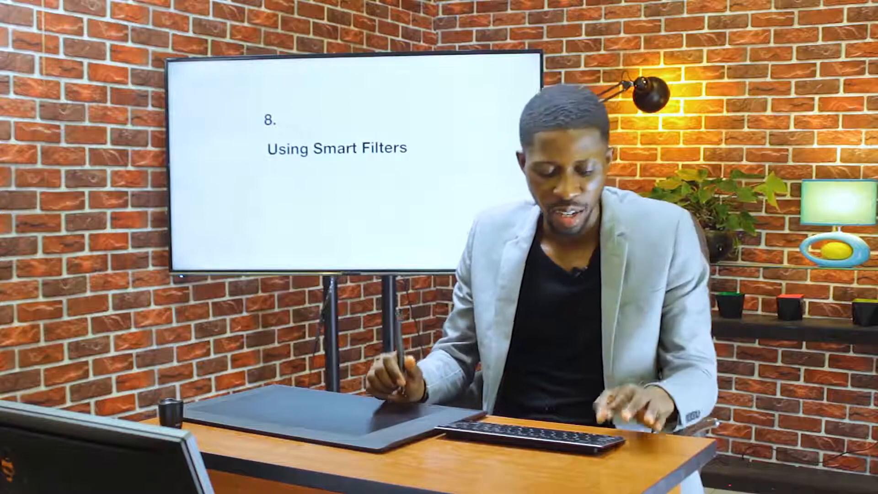
Step: Switch to the File Explorer Downloads window, open the beauty-portrait-beautiful-woman-with-perfect photo in Photoshop and enlarge the view to 33.3%
{"action": "key", "text": "super+Tab"}
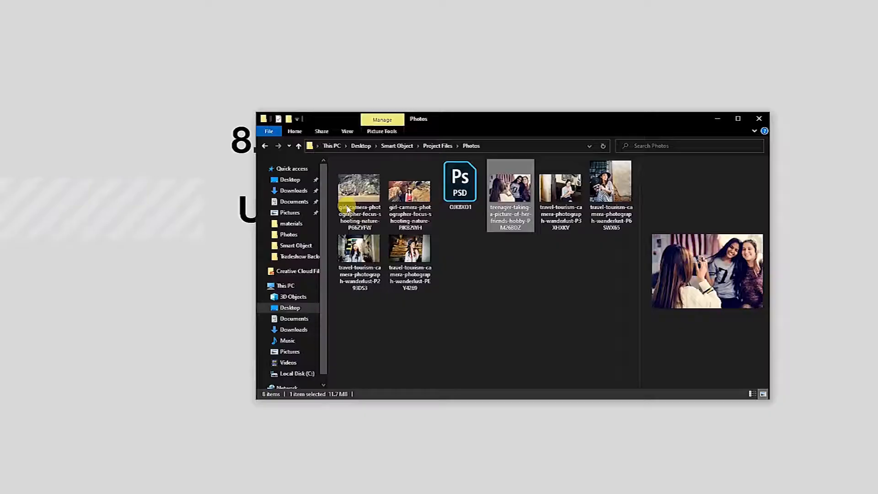
{"action": "key", "text": "super+Tab"}
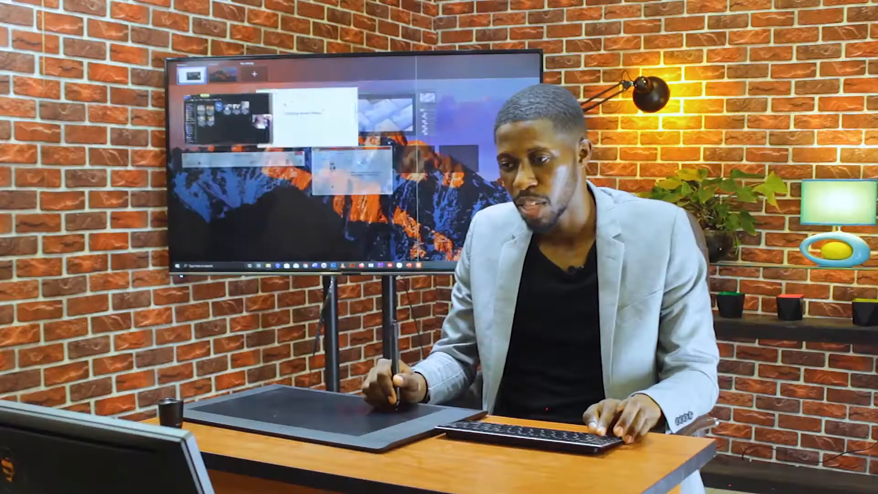
{"action": "left_click", "coordinate": [397, 113]}
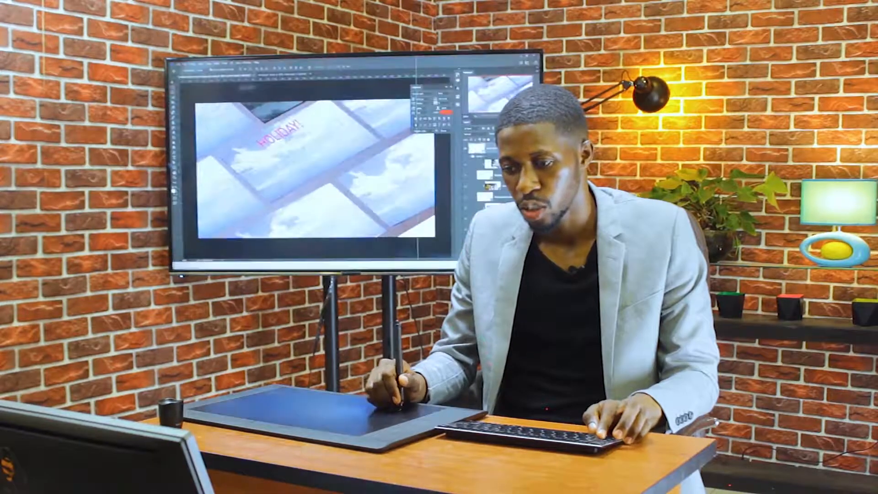
{"action": "key", "text": "super+Tab"}
{"action": "left_click", "coordinate": [307, 112]}
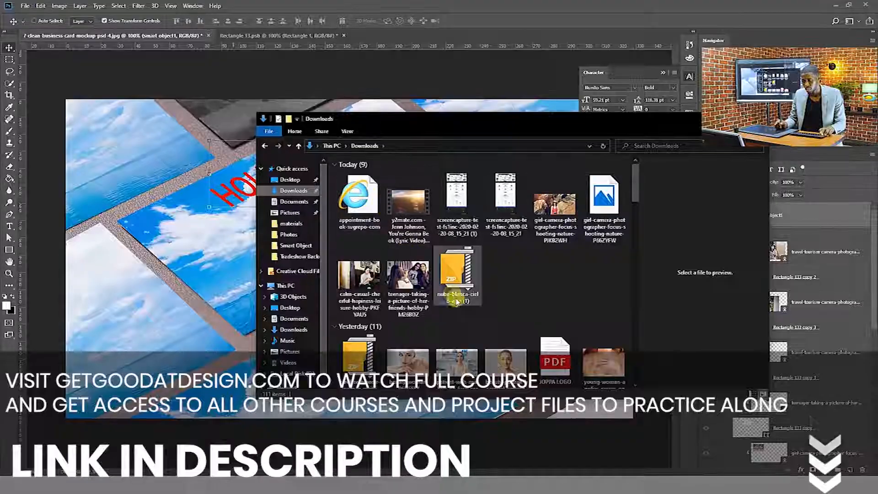
{"action": "left_click", "coordinate": [507, 362]}
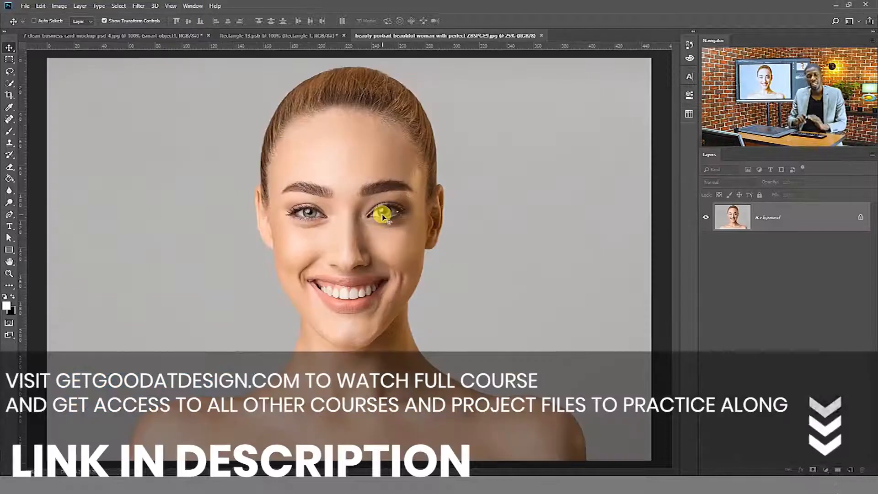
{"action": "key", "text": "ctrl+plus"}
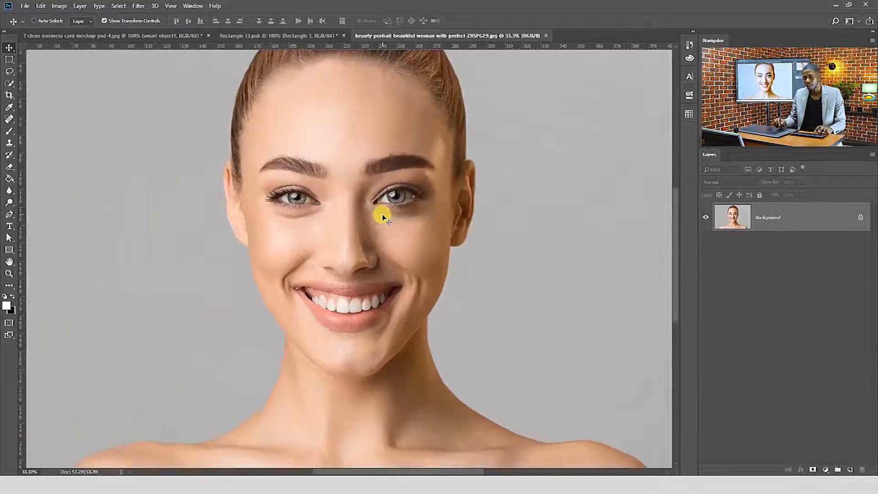
Step: Apply the Sharpen filter directly to the portrait's Background layer and inspect the face up close
{"action": "left_click_drag", "start_coordinate": [382, 194], "coordinate": [384, 278]}
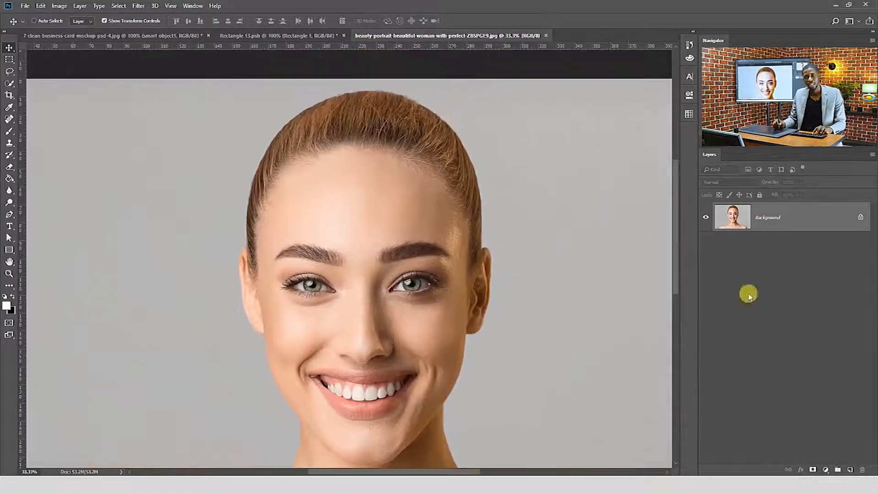
{"action": "left_click", "coordinate": [138, 6]}
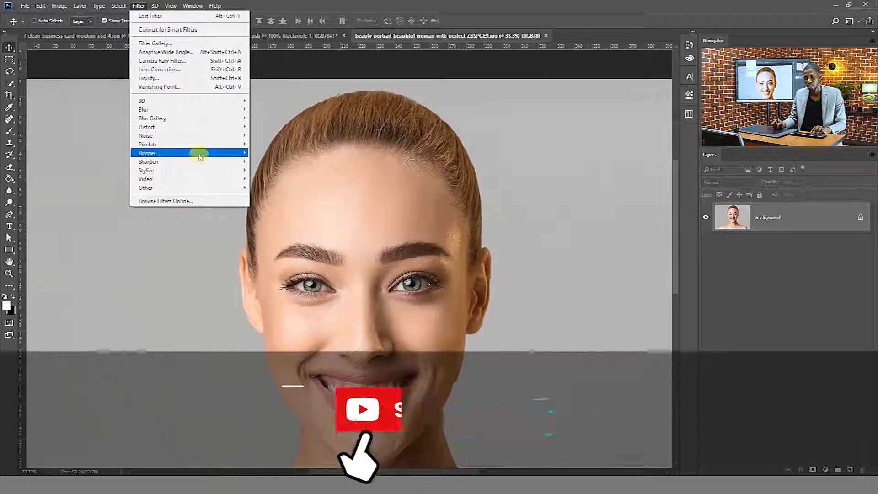
{"action": "mouse_move", "coordinate": [238, 162]}
{"action": "left_click", "coordinate": [261, 171]}
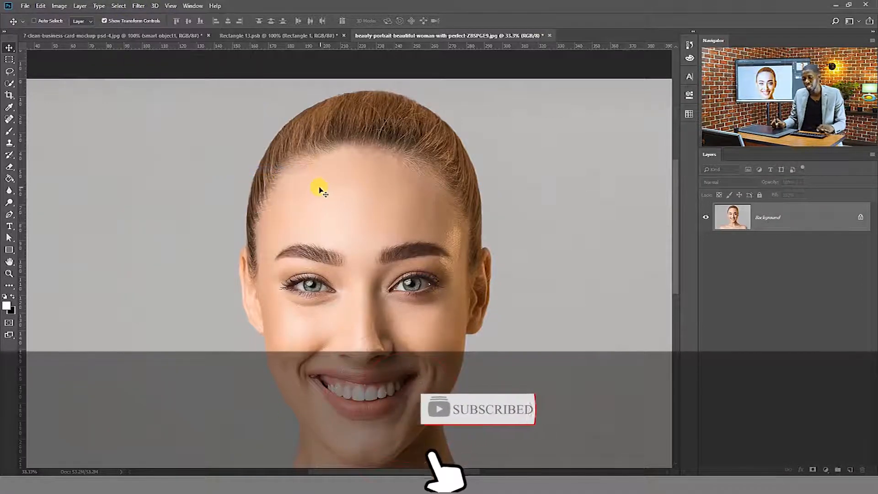
{"action": "key", "text": "ctrl+plus"}
{"action": "left_click_drag", "start_coordinate": [313, 188], "coordinate": [285, 173]}
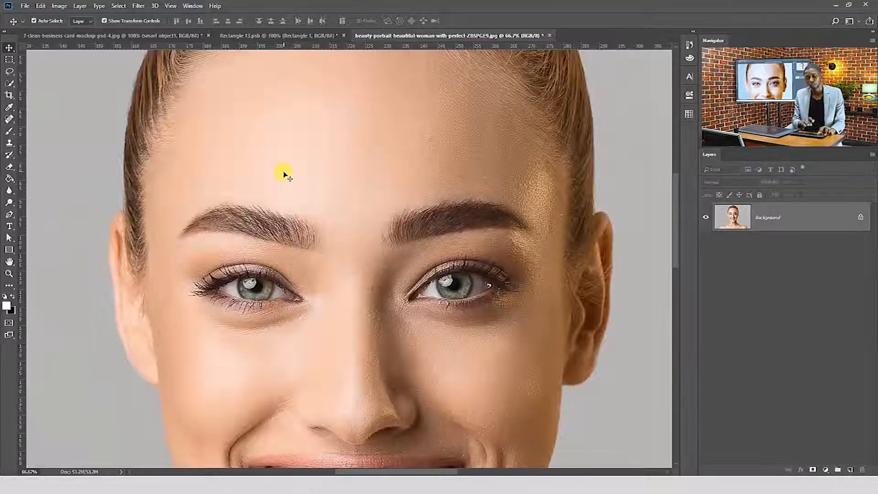
{"action": "key", "text": "ctrl+minus"}
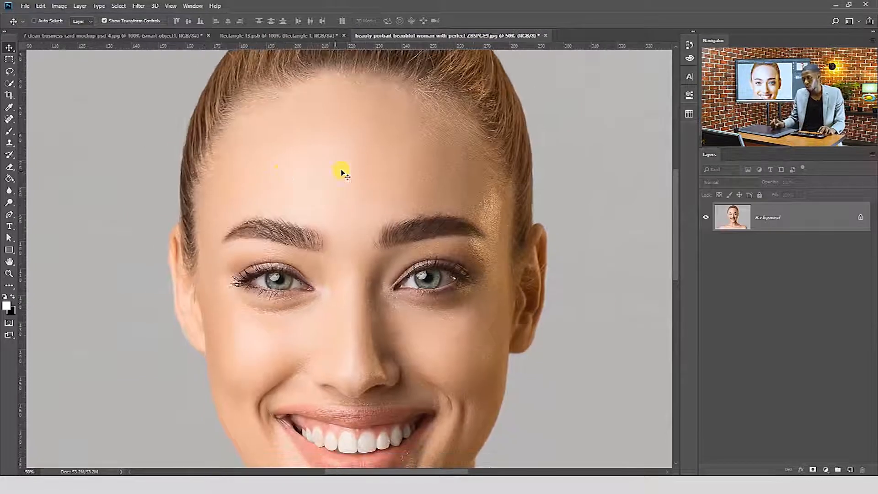
Step: Convert the portrait's Background layer to a smart object and apply Sharpen to it as a smart filter
{"action": "right_click", "coordinate": [821, 219]}
{"action": "left_click", "coordinate": [829, 277]}
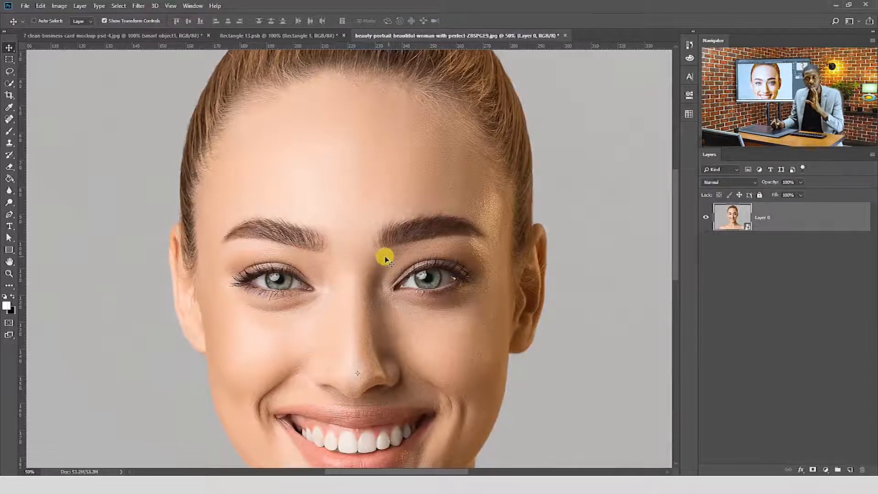
{"action": "left_click", "coordinate": [138, 6]}
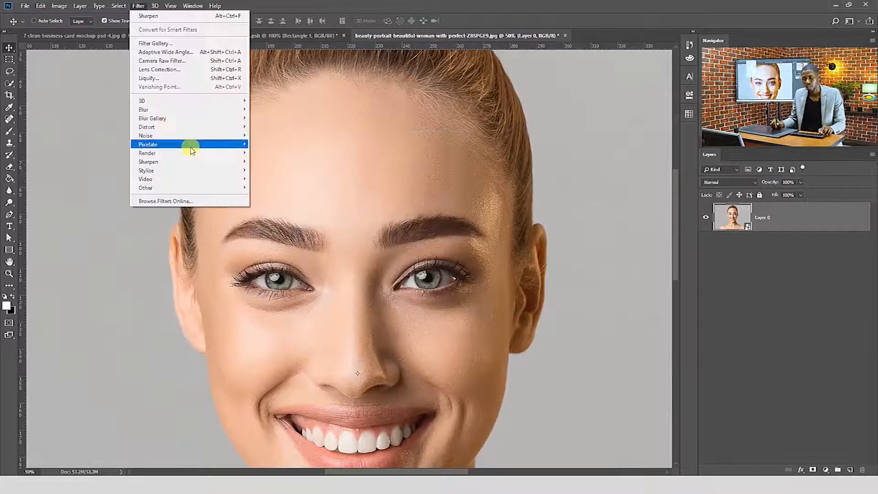
{"action": "left_click", "coordinate": [271, 172]}
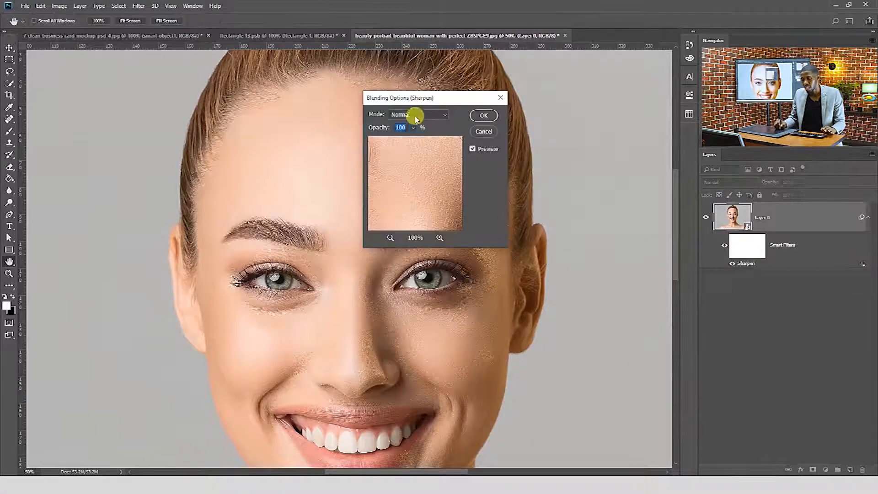
Step: Try the Screen blending mode on the Sharpen smart filter, and return the mode to Normal
{"action": "left_click_drag", "start_coordinate": [405, 99], "coordinate": [435, 121]}
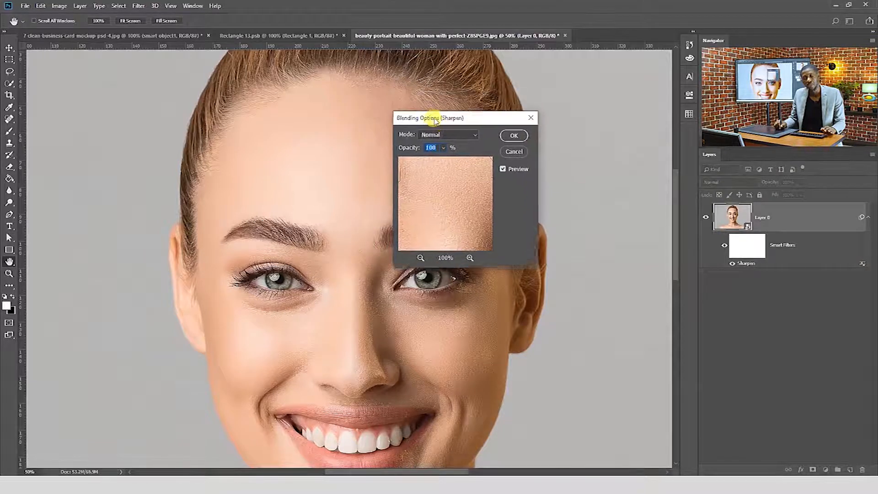
{"action": "left_click", "coordinate": [449, 138]}
{"action": "left_click", "coordinate": [445, 222]}
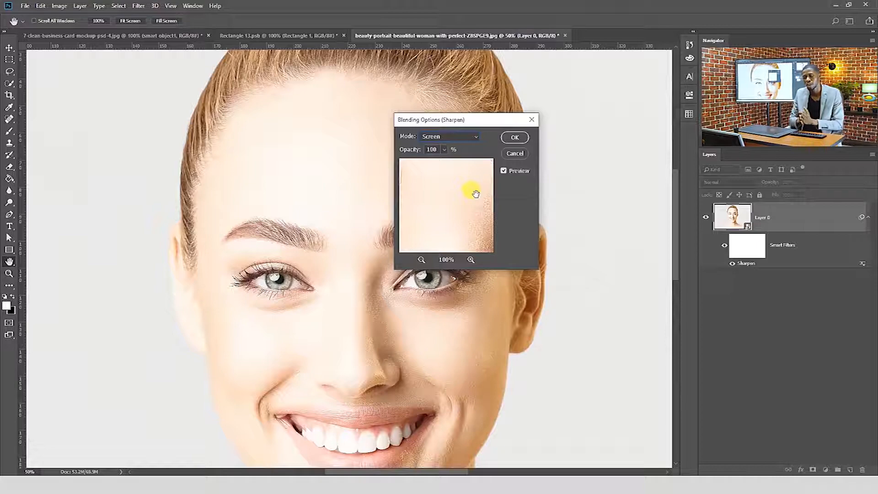
{"action": "left_click", "coordinate": [455, 137]}
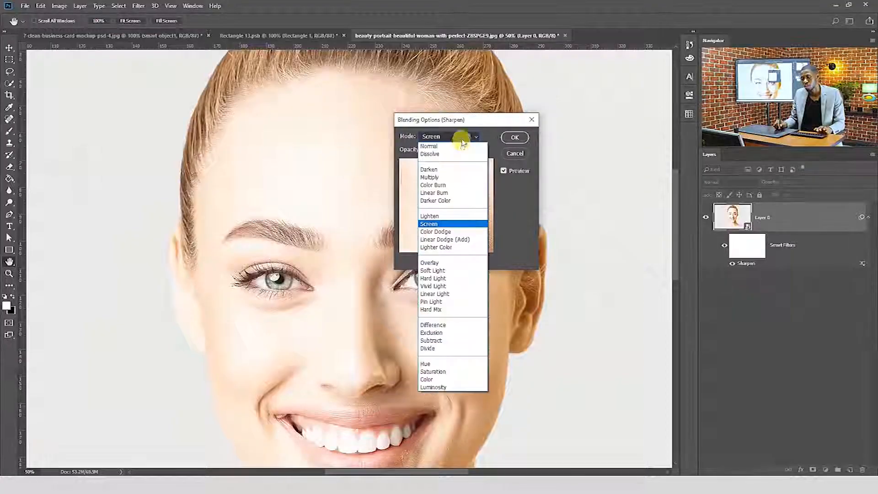
{"action": "left_click", "coordinate": [456, 145]}
Step: Set the Sharpen smart filter's blending opacity to about 49% and accept the blending options
{"action": "left_click", "coordinate": [444, 150]}
{"action": "left_click_drag", "start_coordinate": [438, 119], "coordinate": [566, 118]}
{"action": "left_click", "coordinate": [570, 135]}
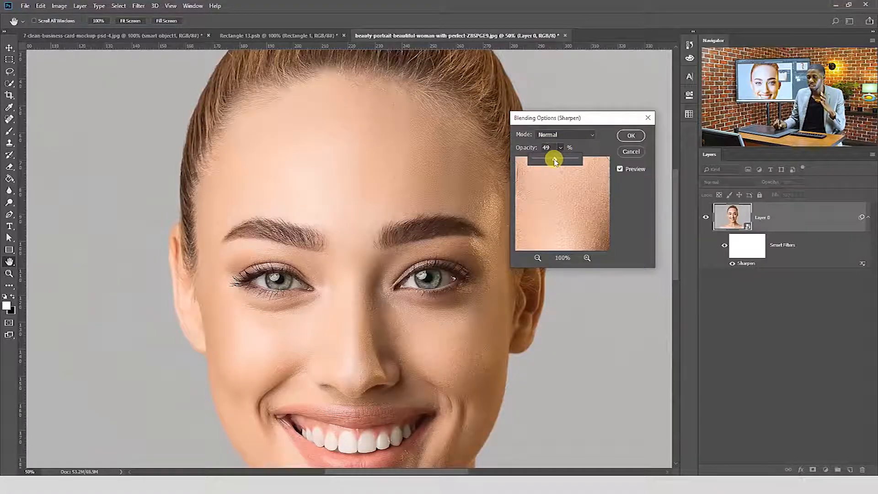
{"action": "left_click", "coordinate": [628, 136]}
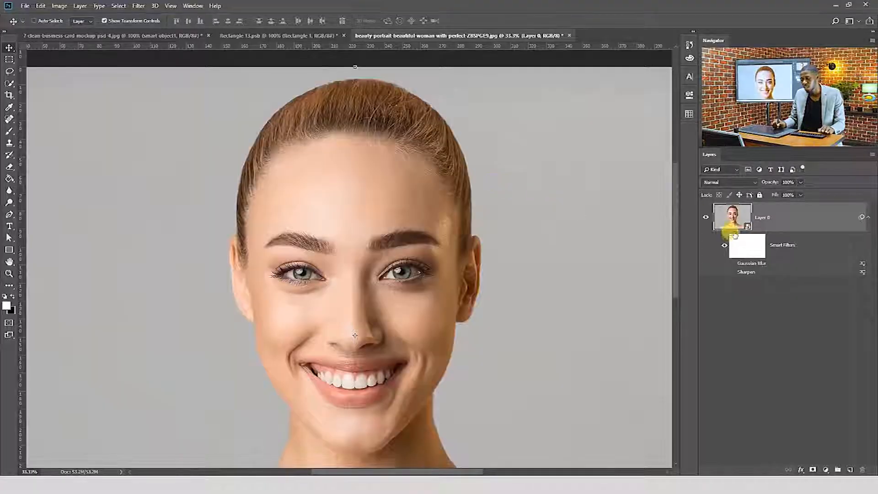
Step: Make the Sharpen smart filter visible and fill the Smart Filters mask with black using the Paint Bucket tool
{"action": "left_click", "coordinate": [741, 247]}
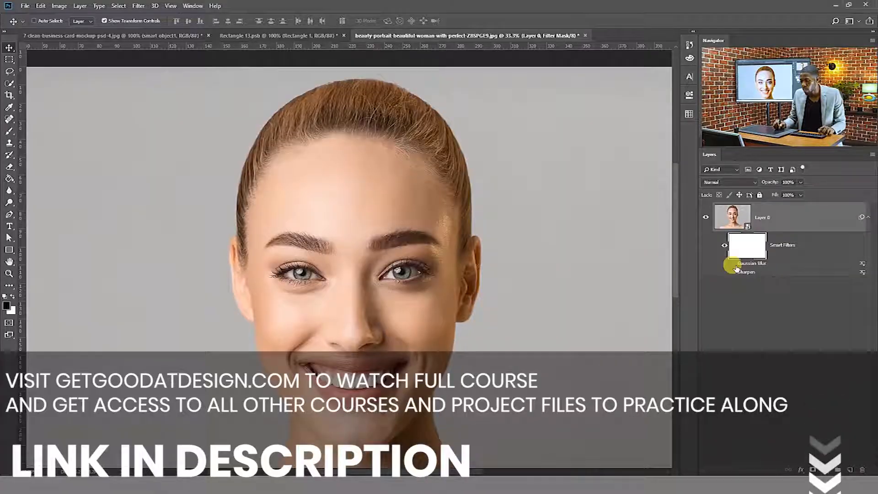
{"action": "left_click", "coordinate": [735, 272]}
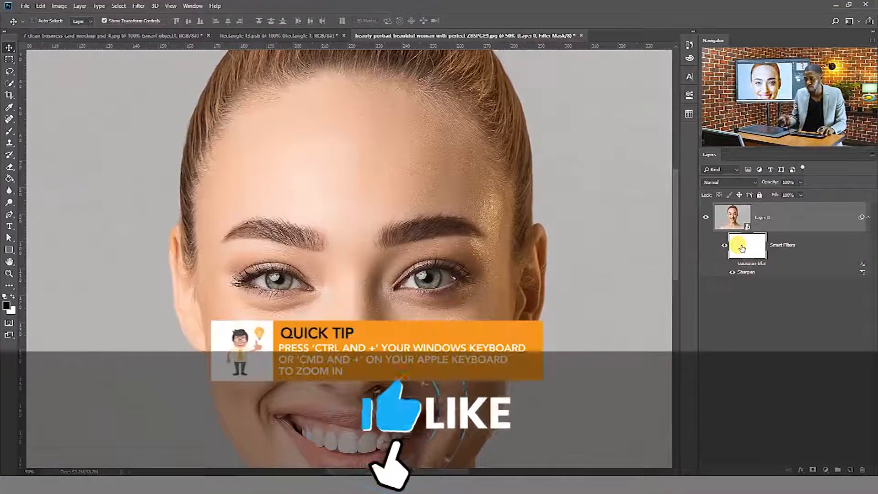
{"action": "key", "text": "b"}
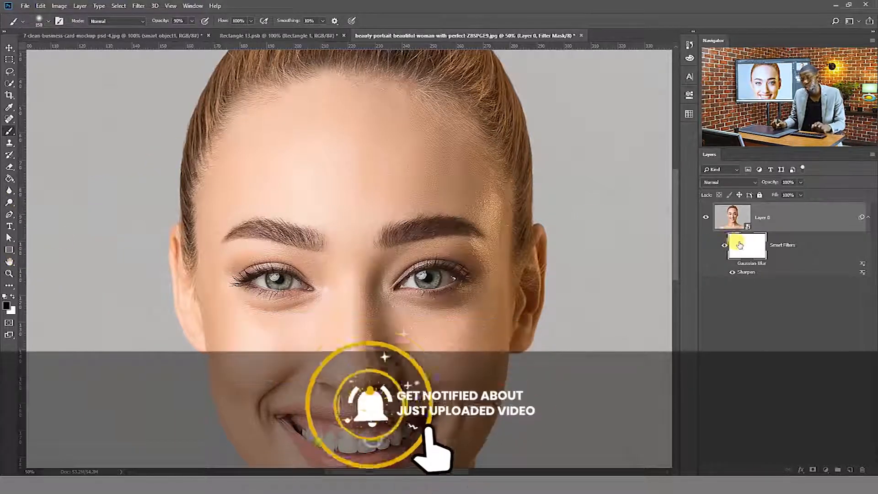
{"action": "left_click", "coordinate": [9, 181]}
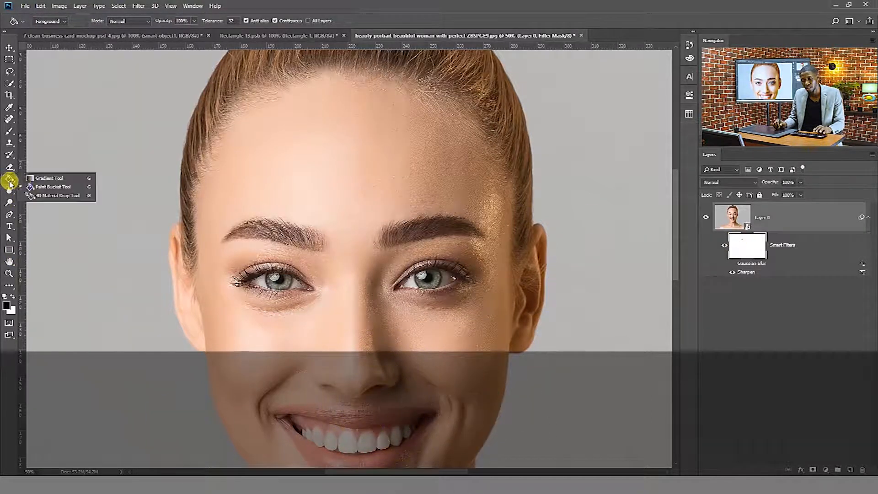
{"action": "left_click", "coordinate": [38, 188]}
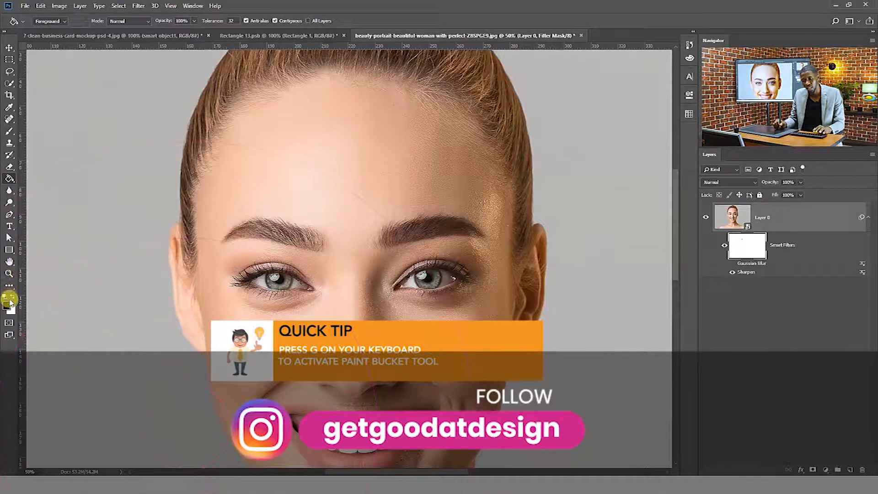
{"action": "right_click", "coordinate": [421, 211]}
{"action": "left_click", "coordinate": [420, 211]}
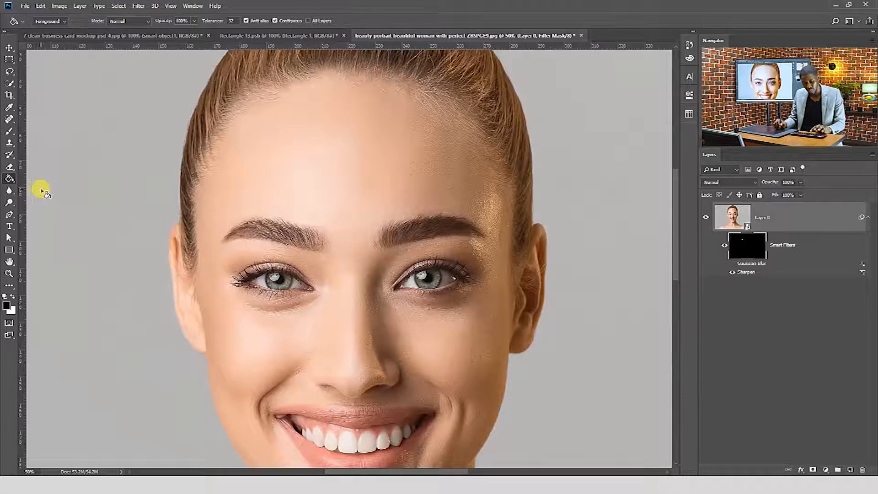
Step: Use a soft 150 px brush with 0% hardness to paint white over both eyes on the Smart Filters mask
{"action": "key", "text": "b"}
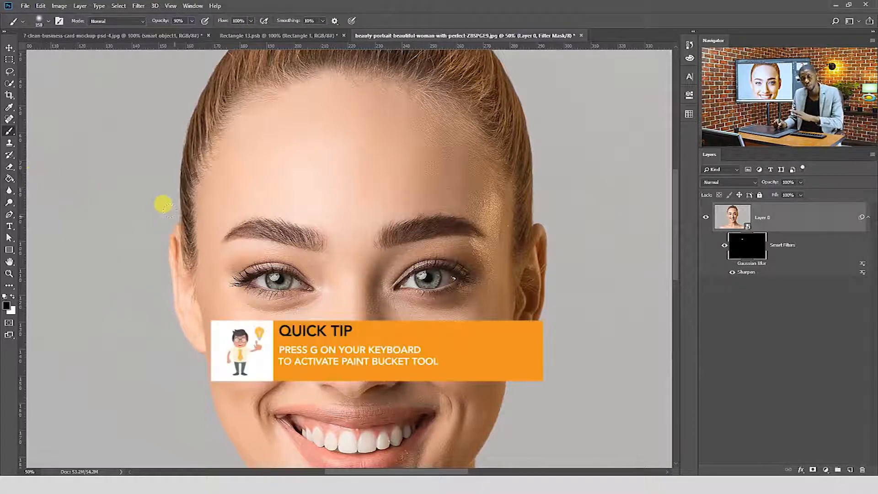
{"action": "left_click", "coordinate": [42, 19]}
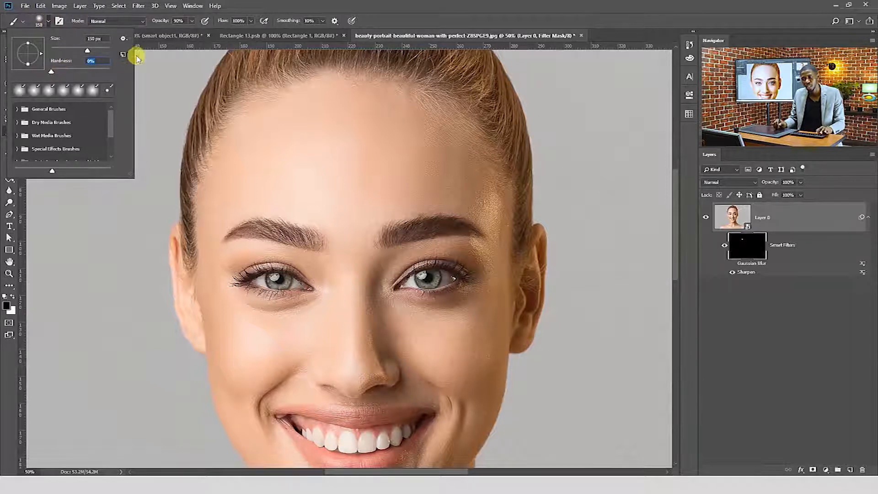
{"action": "key", "text": "Return"}
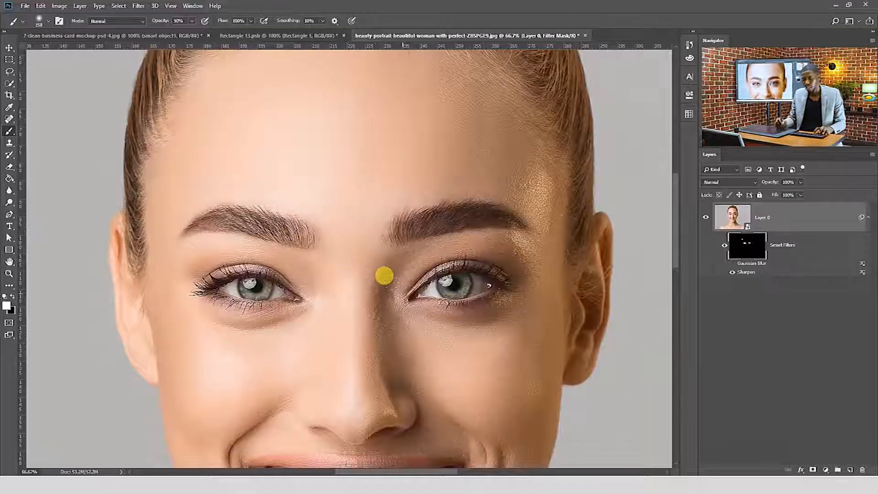
Step: Repaint the Smart Filters mask, clearing the blur from the eyes and revealing the filters over the facial skin at 30% brush opacity
{"action": "scroll", "coordinate": [398, 257], "scroll_direction": "down", "scroll_amount": 1}
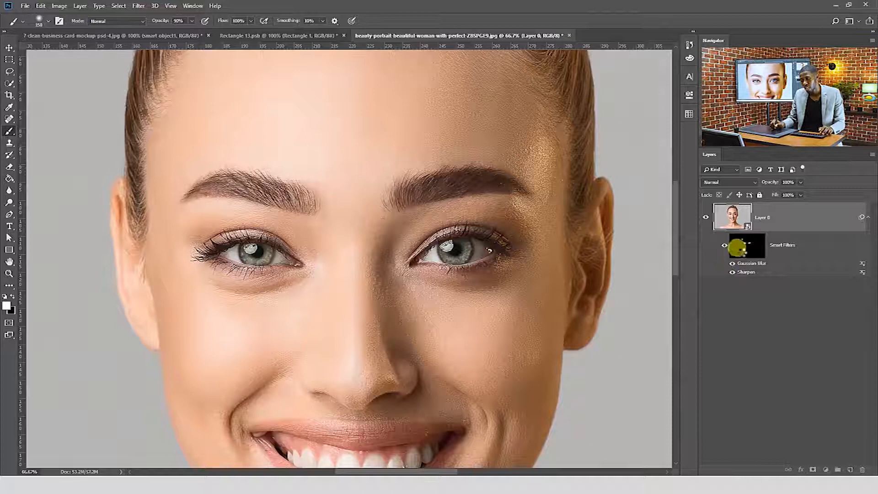
{"action": "left_click", "coordinate": [740, 248]}
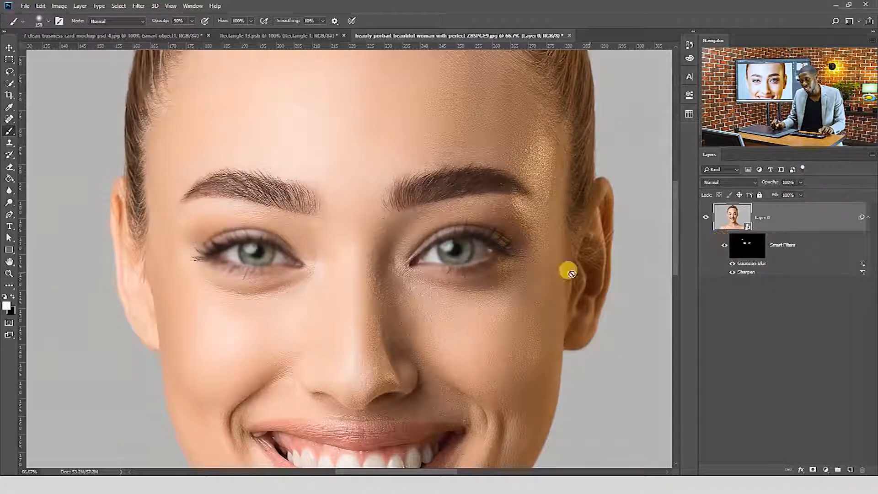
{"action": "left_click", "coordinate": [742, 243]}
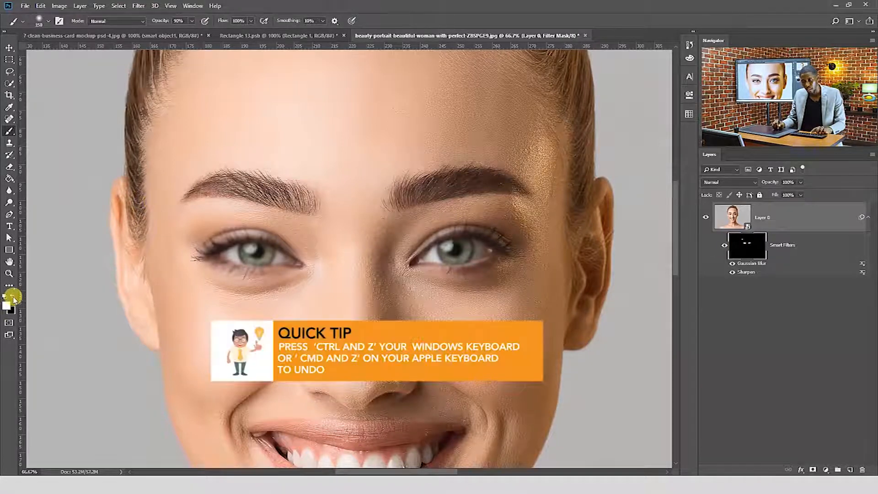
{"action": "mouse_move", "coordinate": [382, 244]}
{"action": "left_mouse_down"}
{"action": "mouse_move", "coordinate": [439, 221]}
{"action": "mouse_move", "coordinate": [447, 237]}
{"action": "left_mouse_up"}
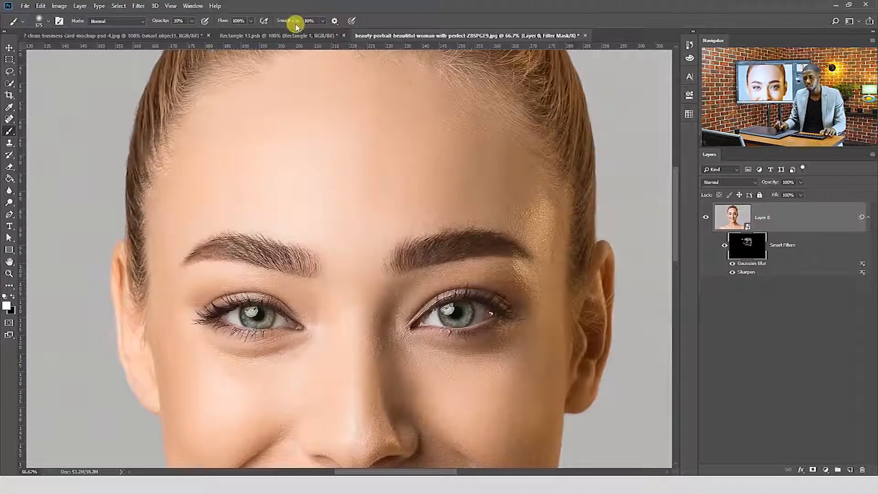
Step: Switch to the business card mockup document and group the layers from Rectangle 132 copy 5 down to Rectangle 132
{"action": "left_click", "coordinate": [297, 37]}
{"action": "key", "text": "v"}
{"action": "left_click", "coordinate": [147, 35]}
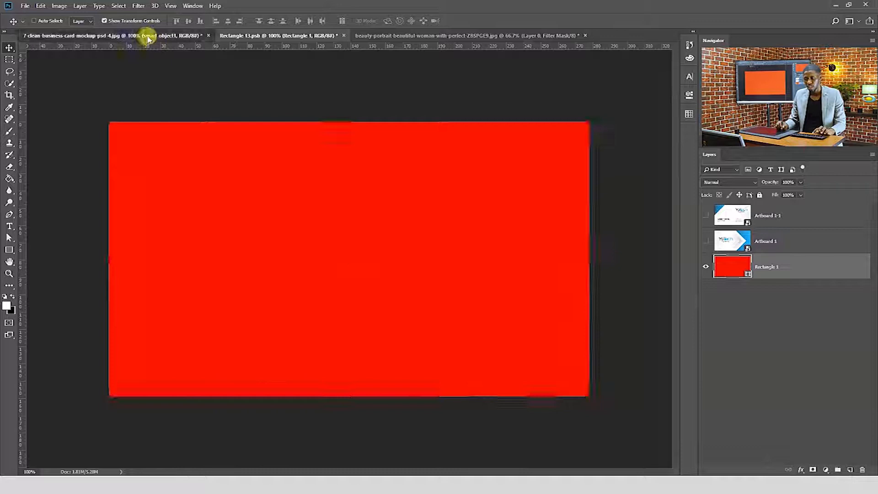
{"action": "scroll", "coordinate": [732, 249], "scroll_direction": "down", "scroll_amount": 5}
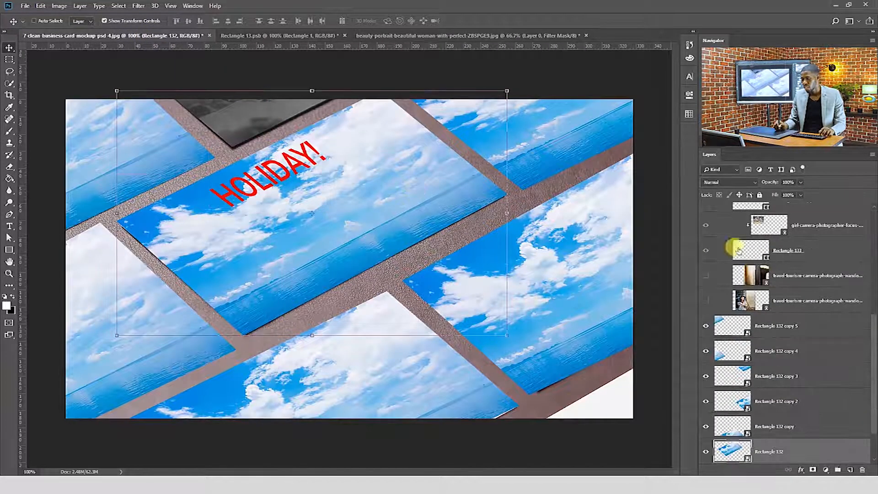
{"action": "left_click", "coordinate": [732, 327]}
{"action": "left_click", "coordinate": [780, 453], "text": "shift"}
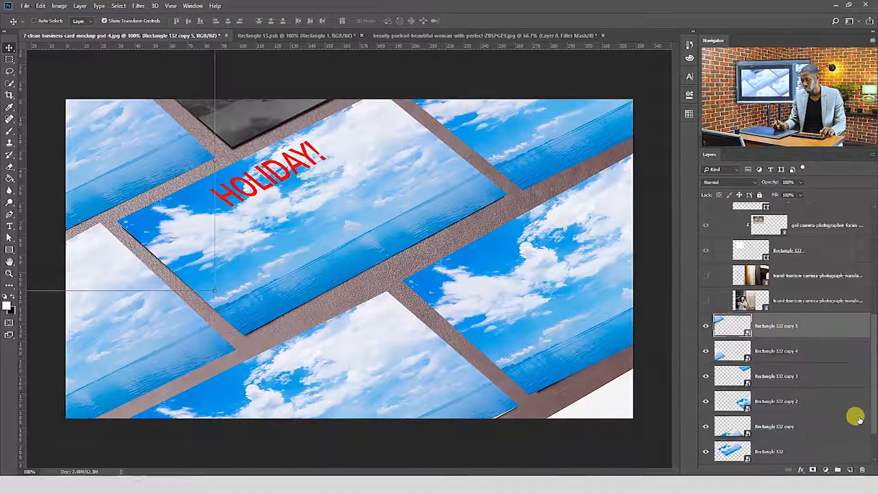
{"action": "key", "text": "ctrl+g"}
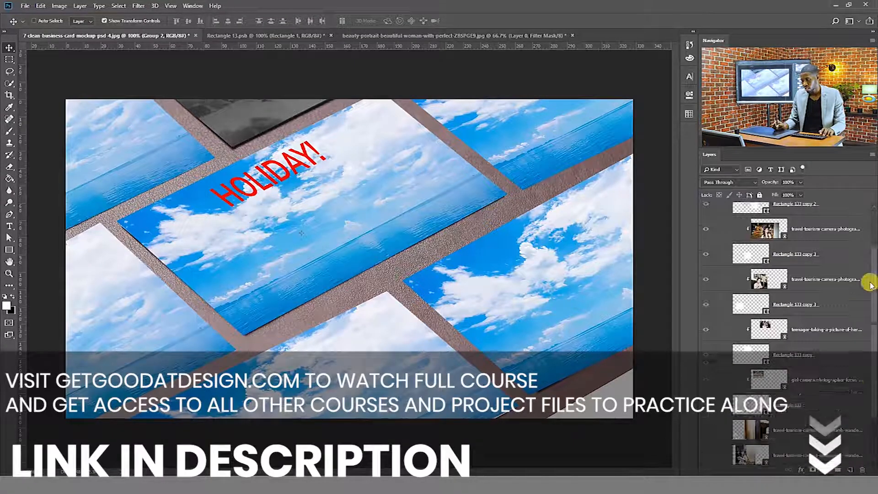
Step: Show the photo collage in Group 1, hide the smart object1 text layer, and select the photo of the two smiling girls
{"action": "scroll", "coordinate": [853, 356], "scroll_direction": "up", "scroll_amount": 4}
{"action": "left_click", "coordinate": [705, 233]}
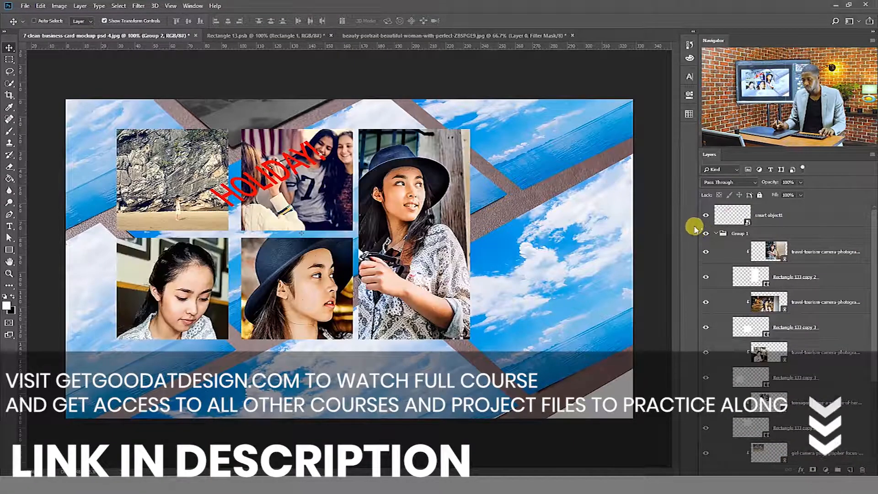
{"action": "left_click", "coordinate": [706, 215]}
{"action": "left_click", "coordinate": [540, 146], "text": "ctrl"}
{"action": "left_click", "coordinate": [273, 198], "text": "ctrl"}
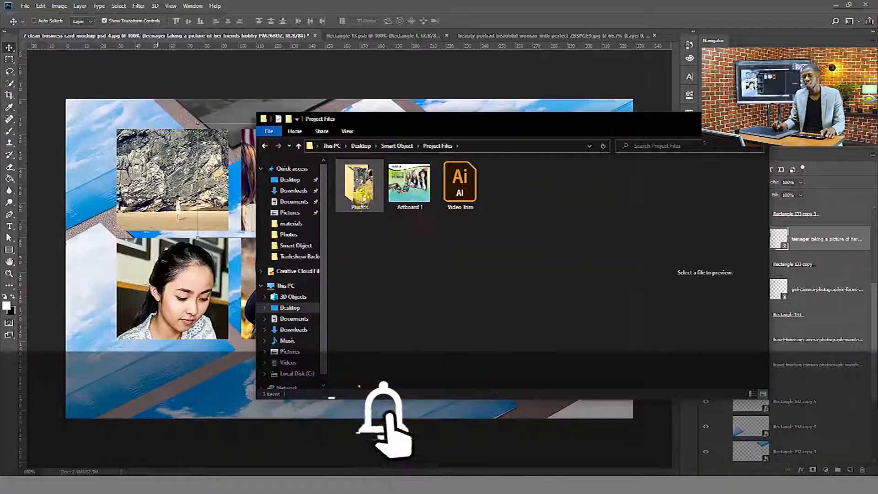
Step: Open the Photos folder in Project Files, return to the mockup, select the cliff photo and hide Group 1
{"action": "double_click", "coordinate": [361, 194]}
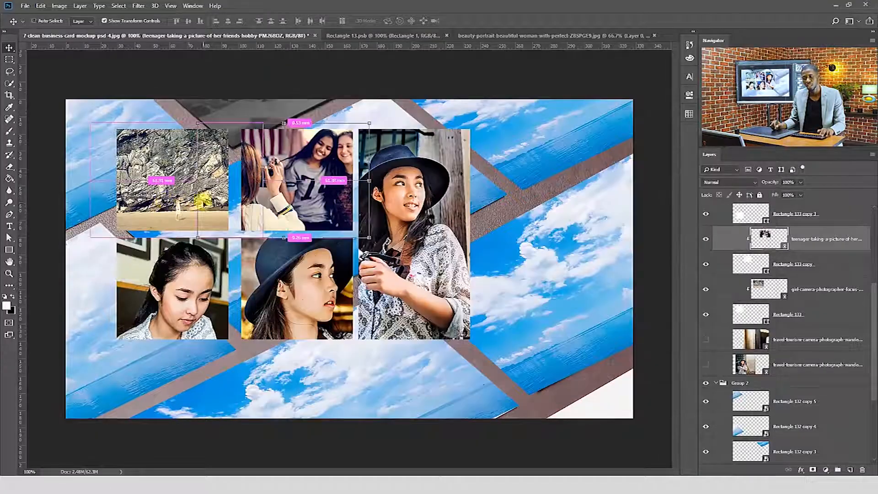
{"action": "left_click", "coordinate": [181, 200]}
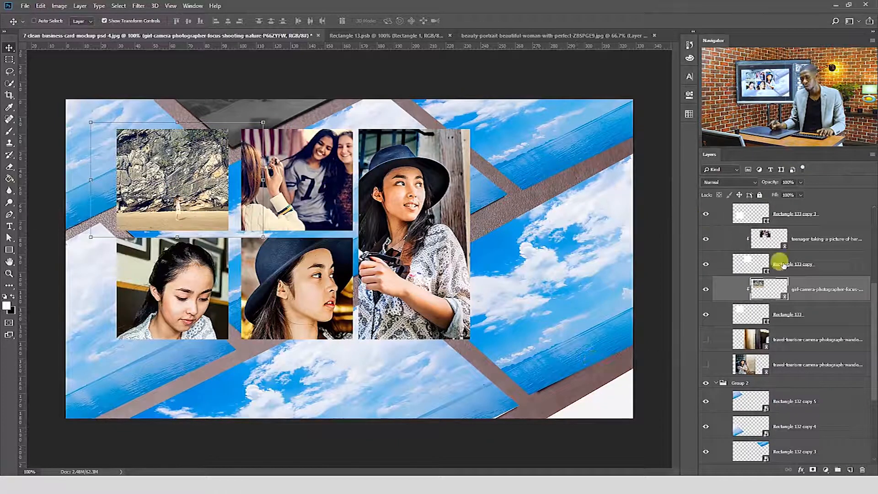
{"action": "left_click_drag", "start_coordinate": [873, 305], "coordinate": [872, 219]}
{"action": "left_click", "coordinate": [706, 233]}
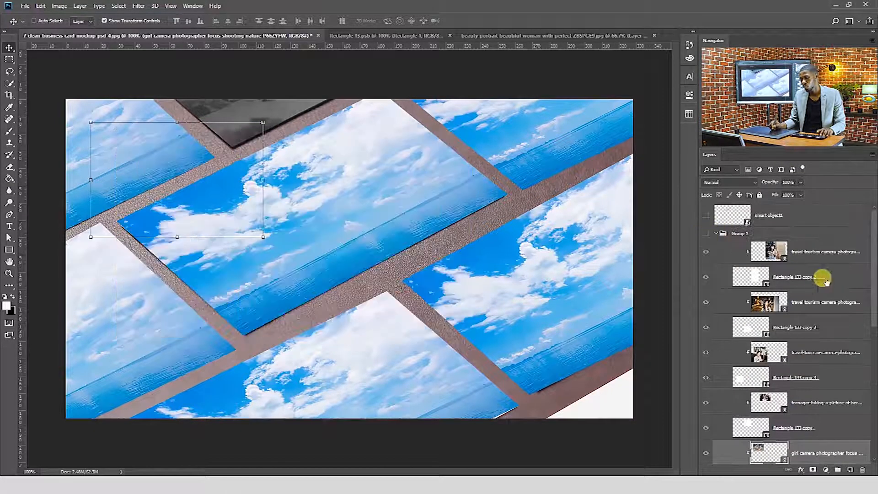
Step: Select the central card's Rectangle 132 layer and open its smart object contents
{"action": "left_click_drag", "start_coordinate": [873, 284], "coordinate": [681, 402]}
{"action": "left_click", "coordinate": [290, 191], "text": "ctrl"}
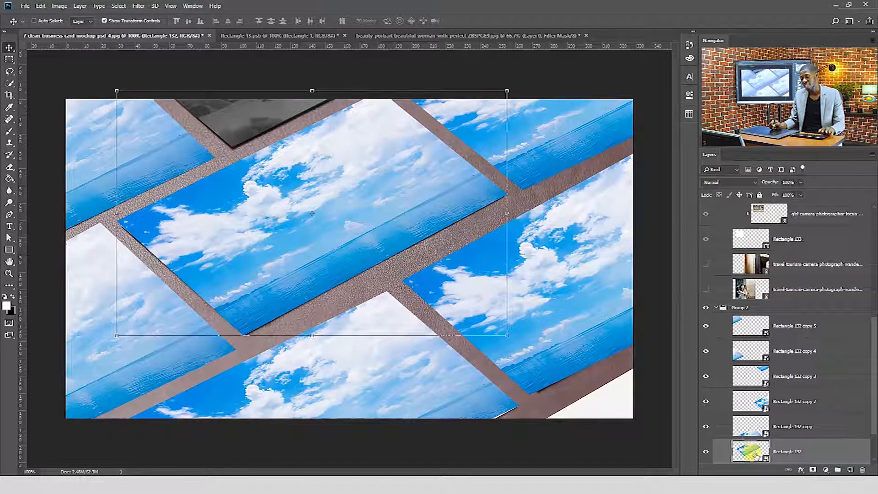
{"action": "double_click", "coordinate": [752, 452]}
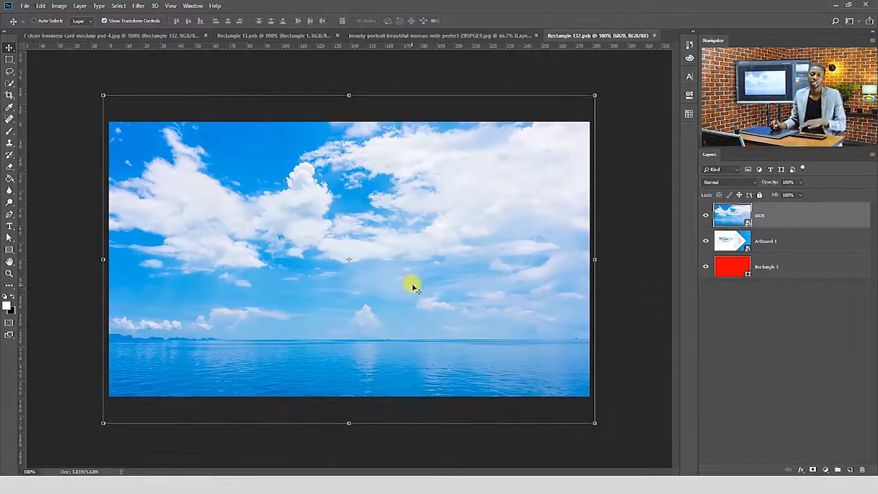
{"action": "right_click", "coordinate": [643, 37]}
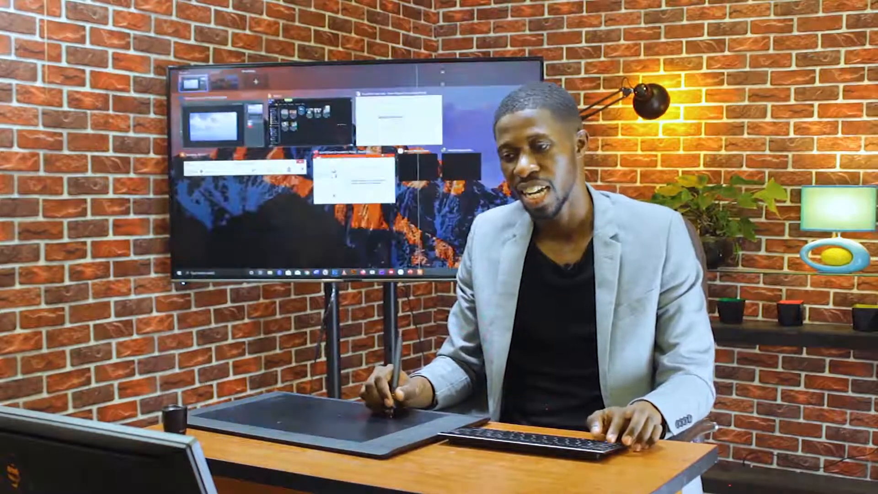
{"action": "left_click", "coordinate": [333, 109]}
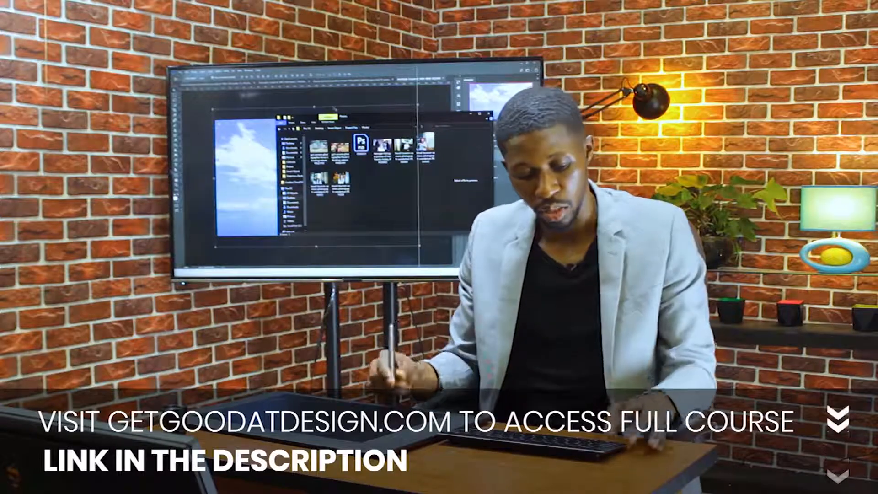
{"action": "key", "text": "super"}
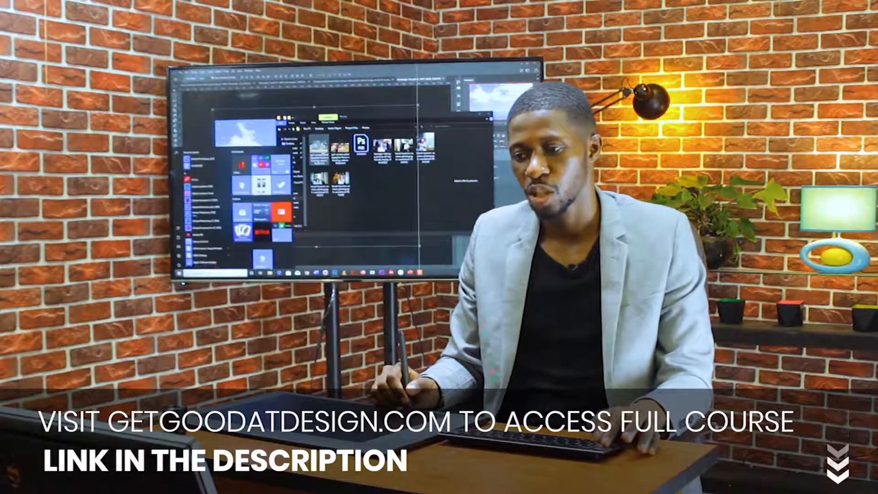